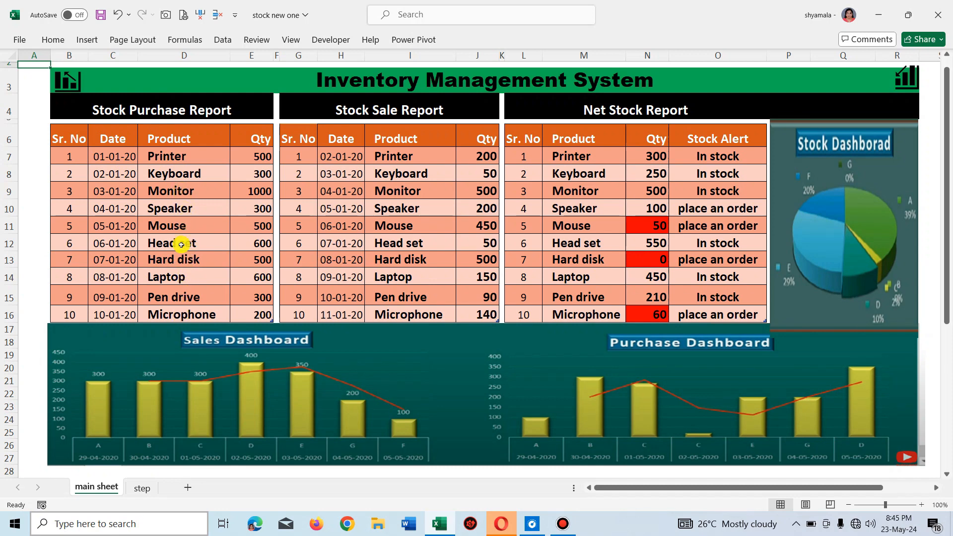
# Set the Printer quantity in the Stock Sale Report to 100 and check its net stock quantity.
pyautogui.click(263, 157)
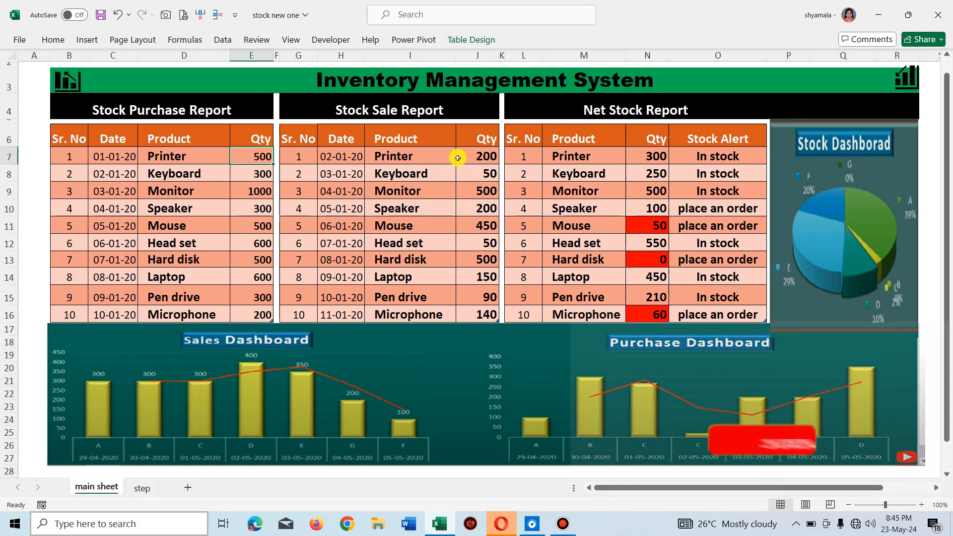
pyautogui.click(486, 159)
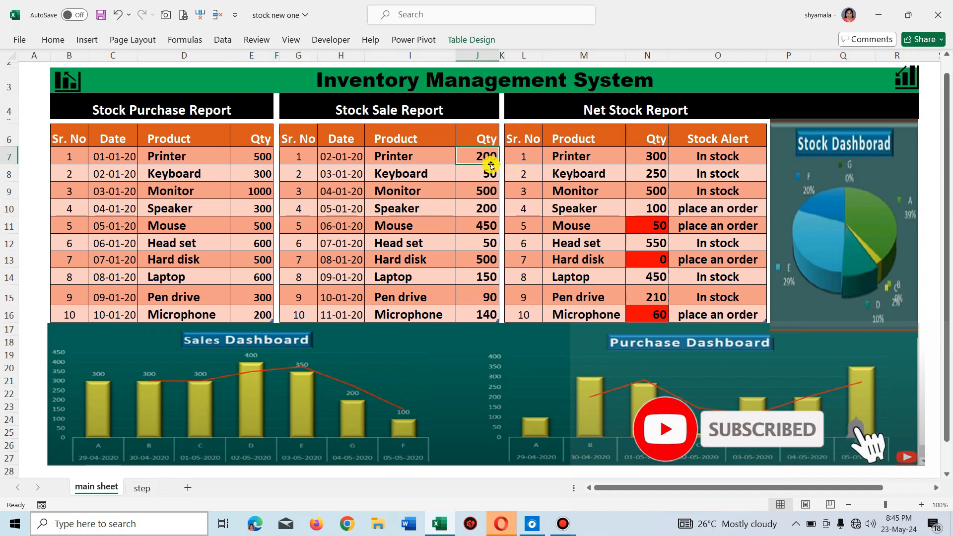
pyautogui.write('10')
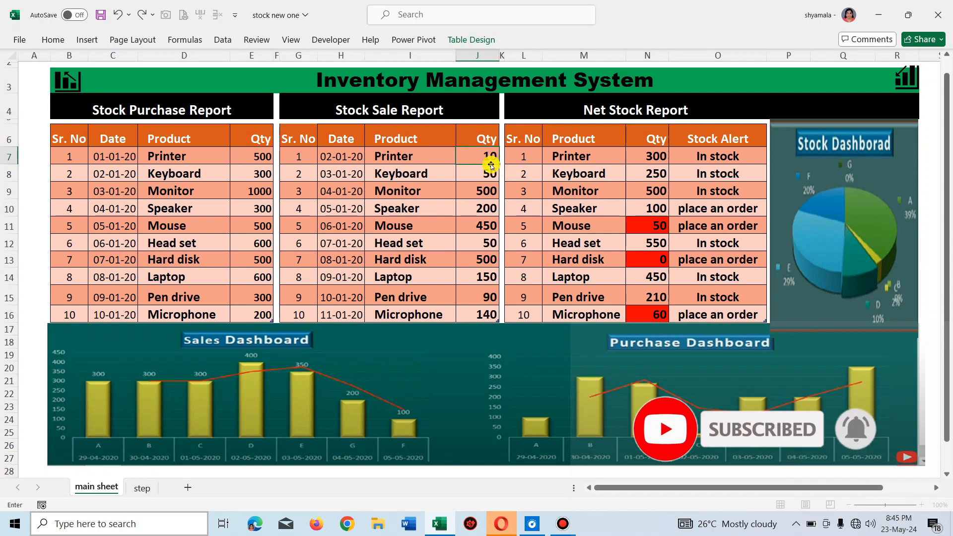
pyautogui.write('0')
pyautogui.press('Return')
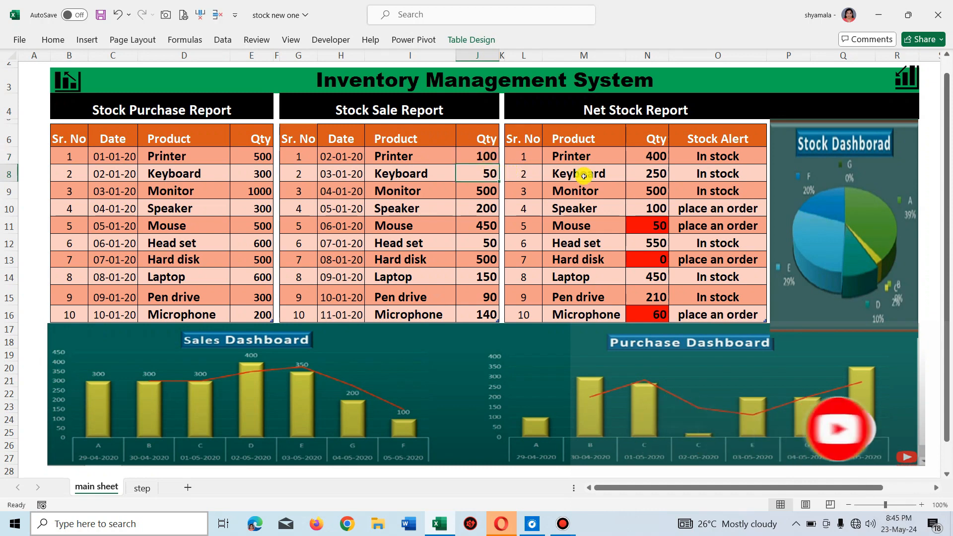
pyautogui.click(666, 159)
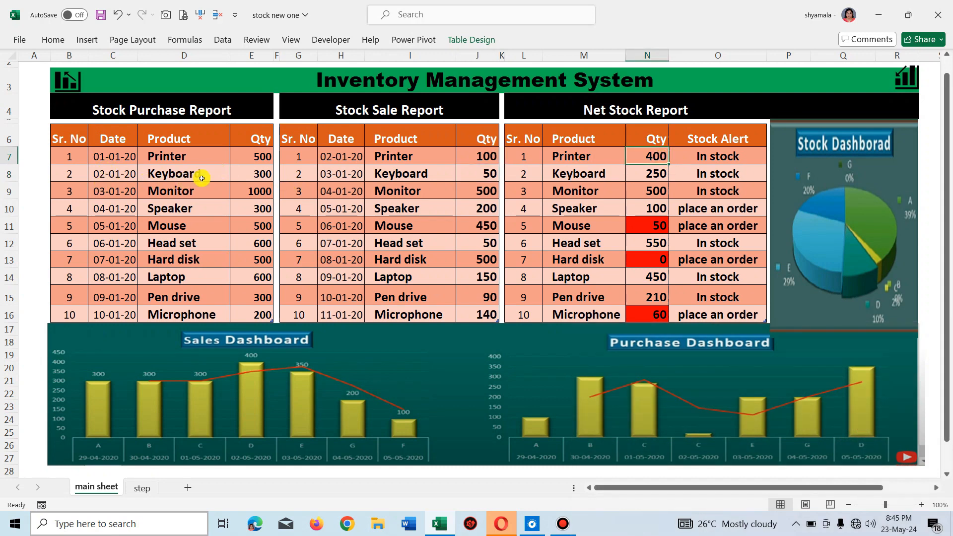
# Set the Keyboard quantity in the Stock Sale Report to 250.
pyautogui.click(258, 175)
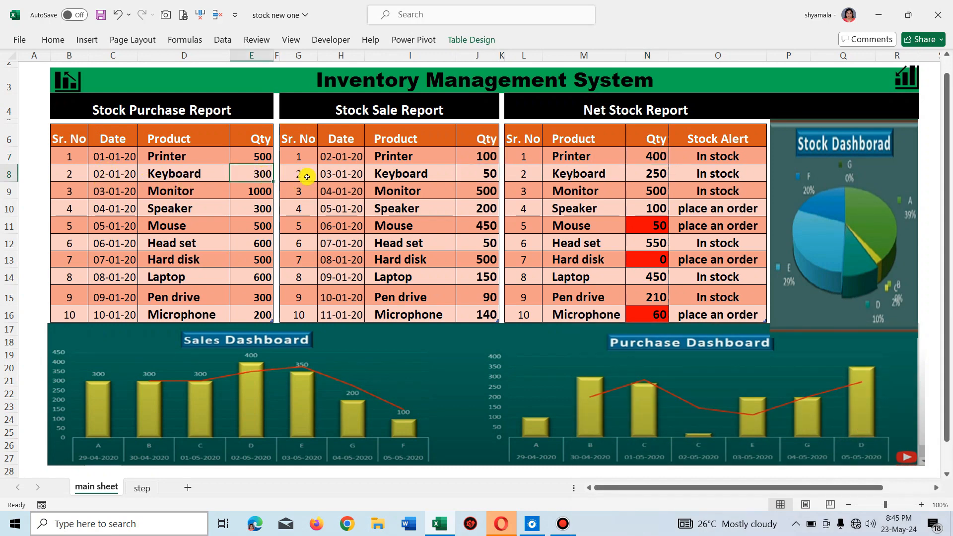
pyautogui.click(490, 176)
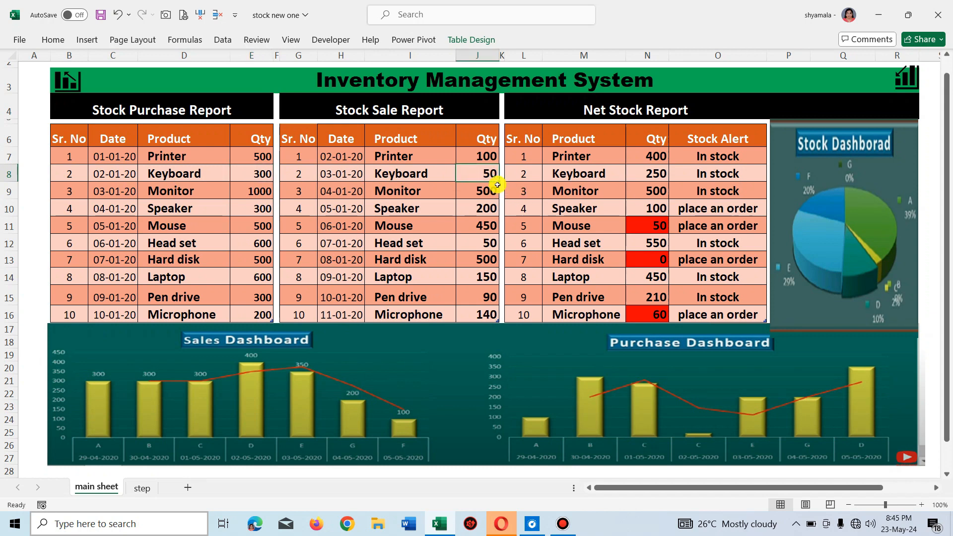
pyautogui.write('25')
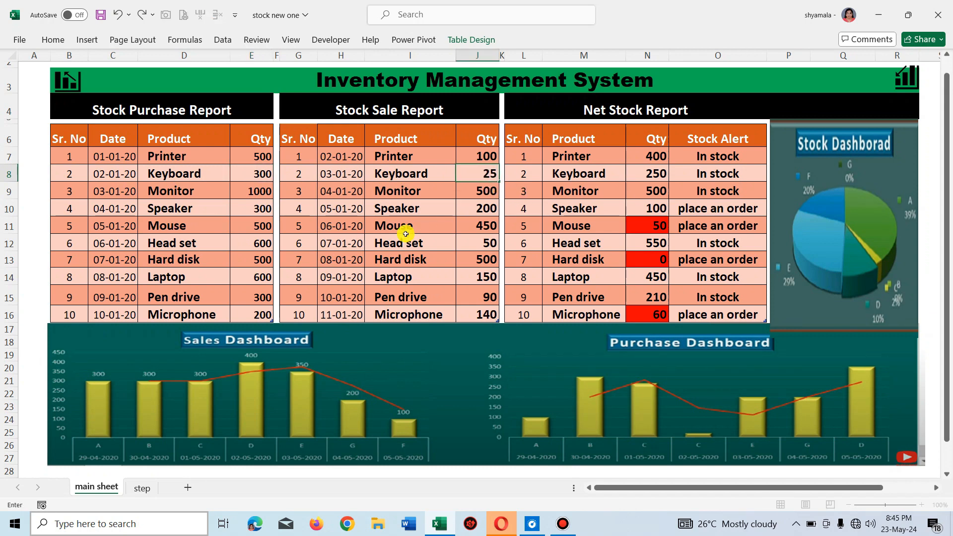
pyautogui.write('0')
pyautogui.press('Return')
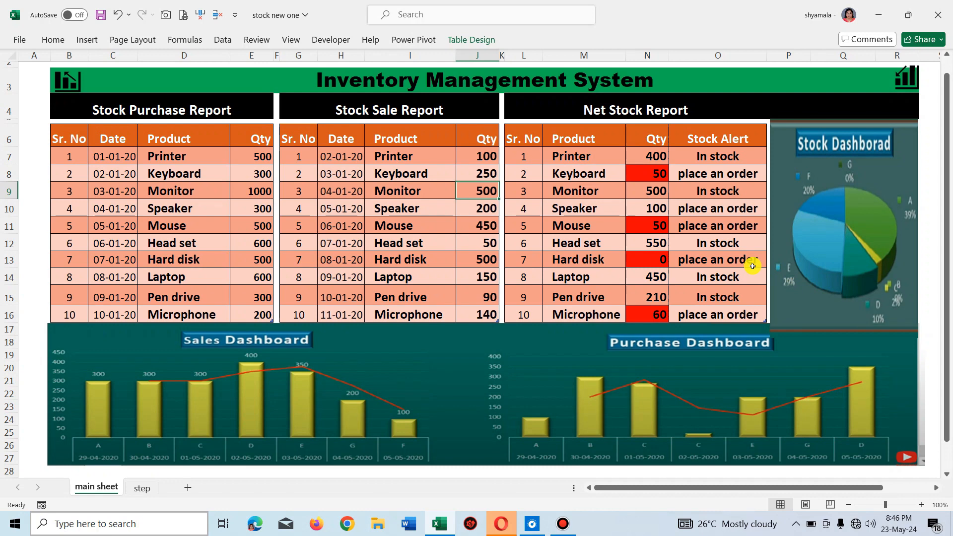
# Examine the quantities and stock alerts of all products in the Net Stock Report.
pyautogui.moveTo(727, 155); pyautogui.dragTo(718, 314)
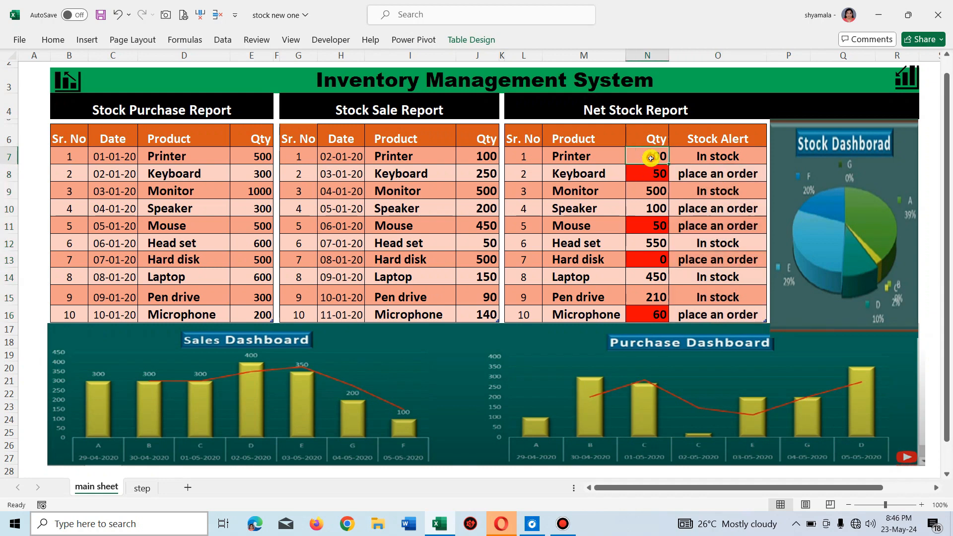
pyautogui.moveTo(651, 155); pyautogui.dragTo(650, 311)
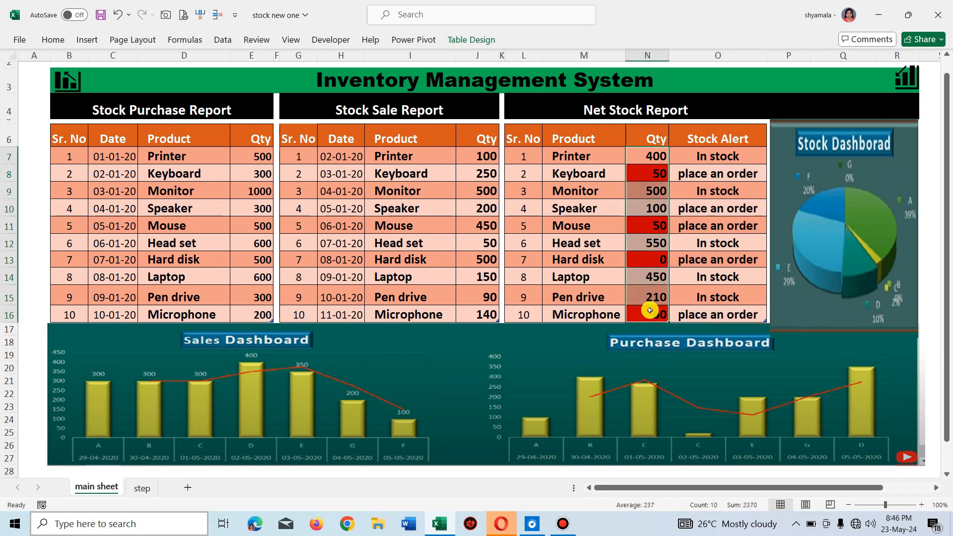
pyautogui.click(698, 176)
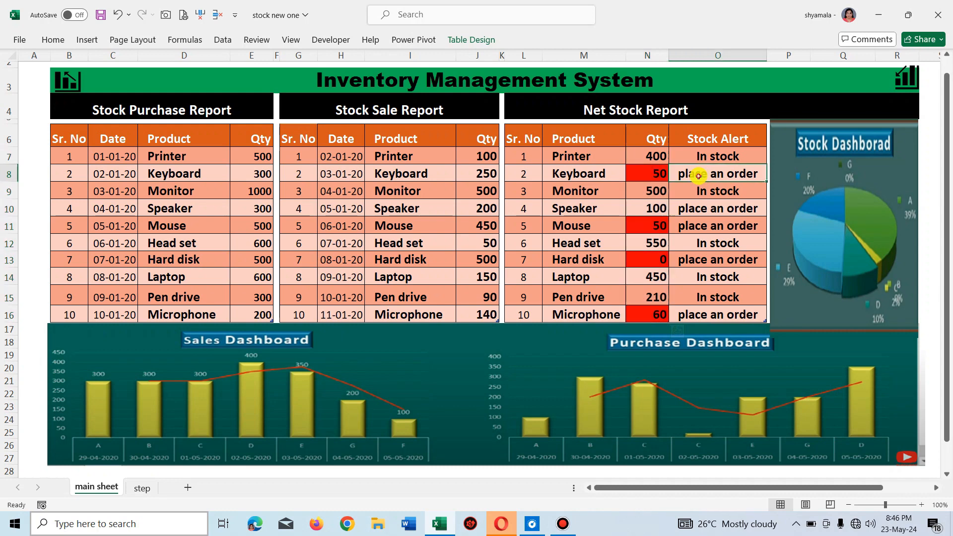
pyautogui.click(649, 157)
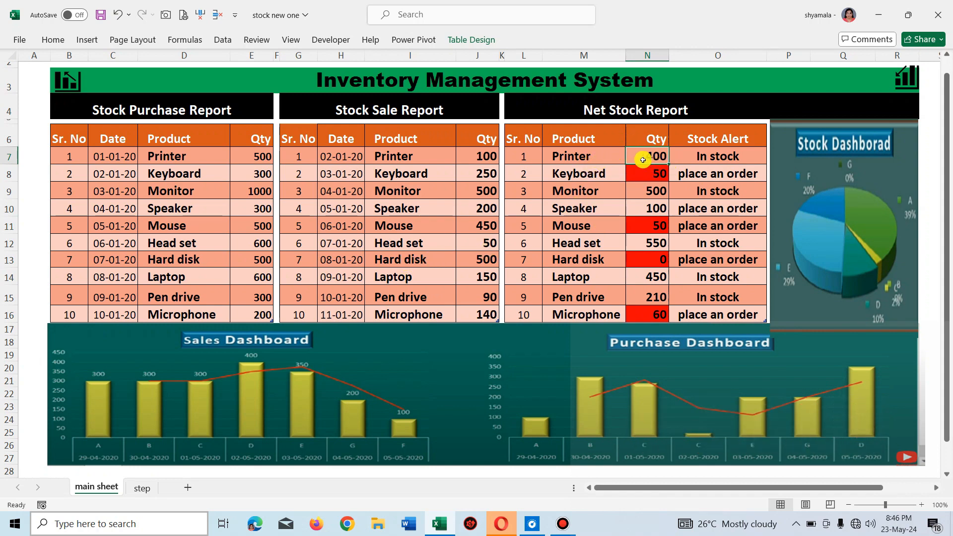
pyautogui.moveTo(648, 156); pyautogui.dragTo(706, 308)
pyautogui.moveTo(651, 156); pyautogui.dragTo(638, 304)
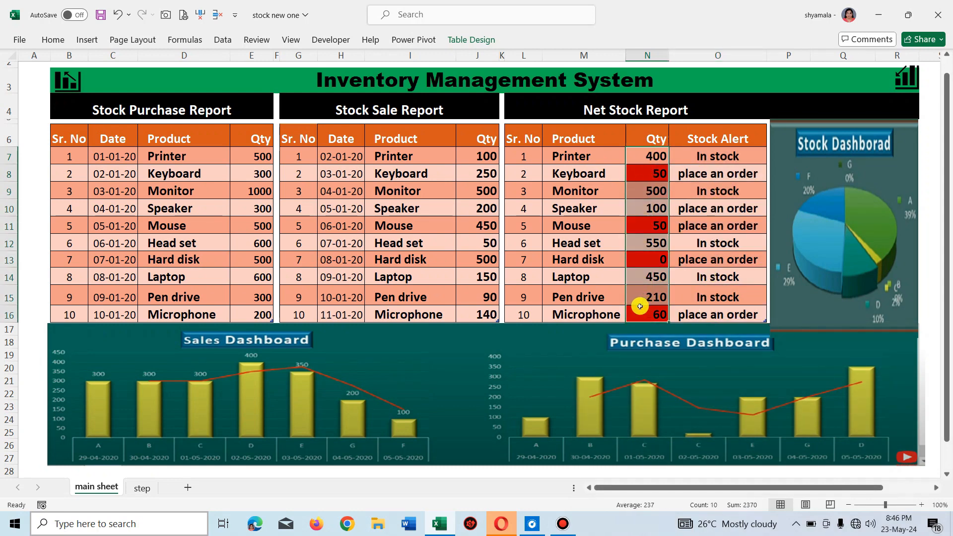
# Compare the purchased, sold and net quantities and the stock alerts for the Printer and the Keyboard.
pyautogui.click(172, 157)
pyautogui.click(257, 158)
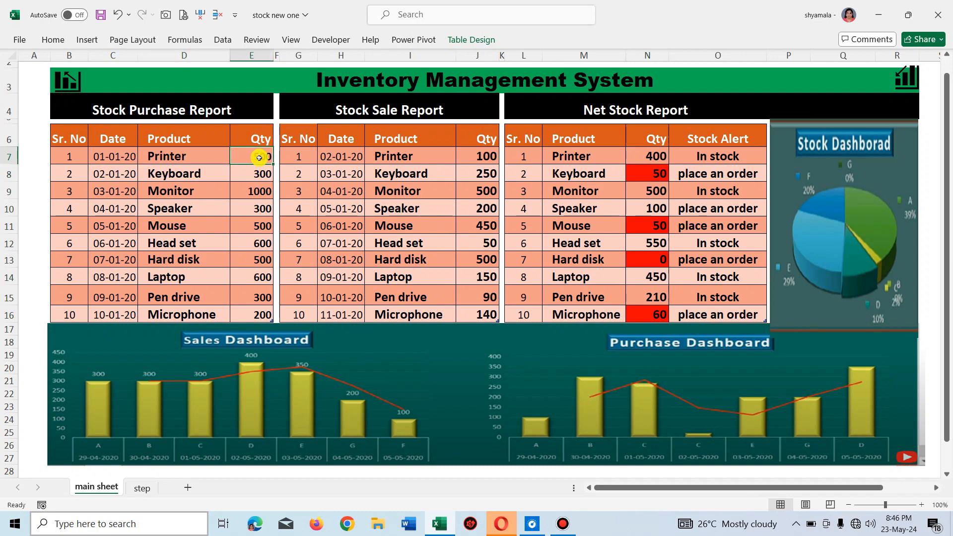
pyautogui.click(479, 157)
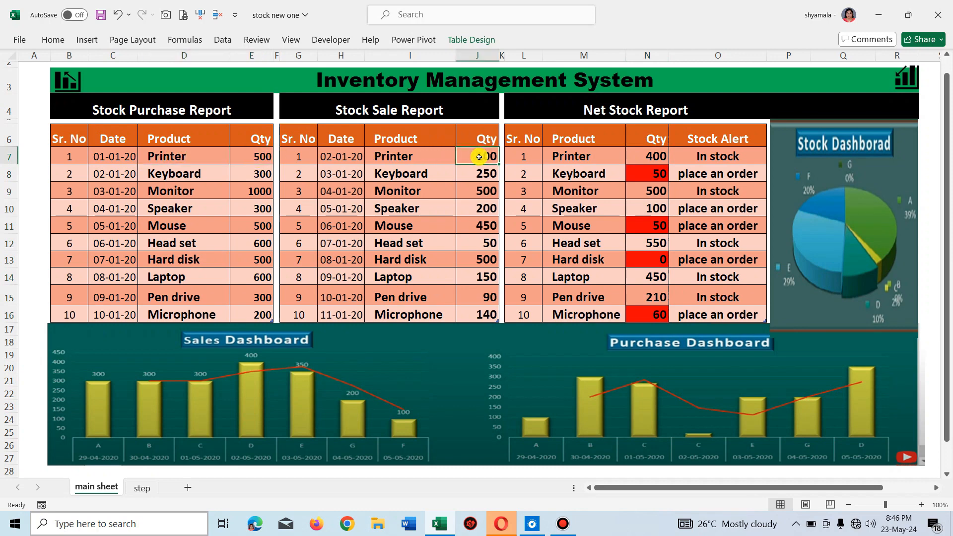
pyautogui.click(653, 156)
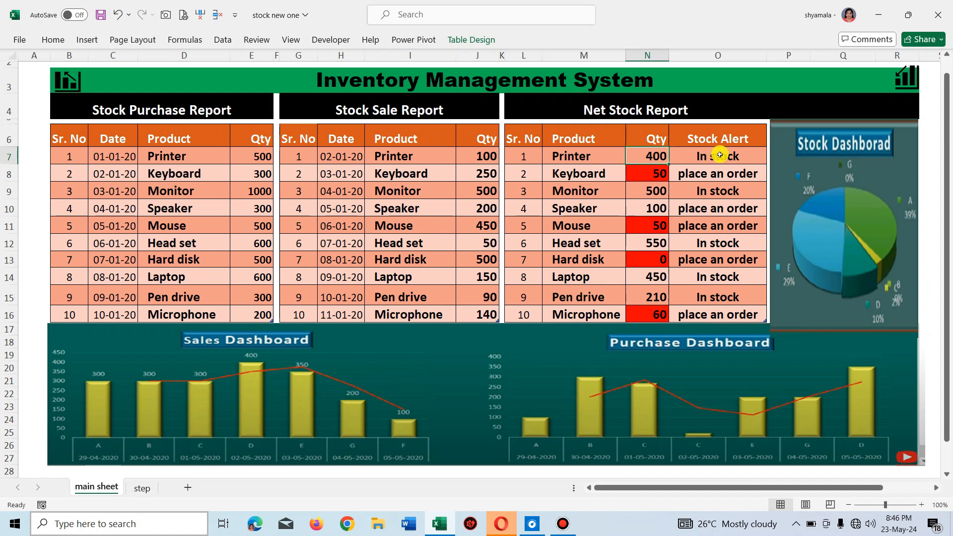
pyautogui.click(260, 178)
pyautogui.click(474, 173)
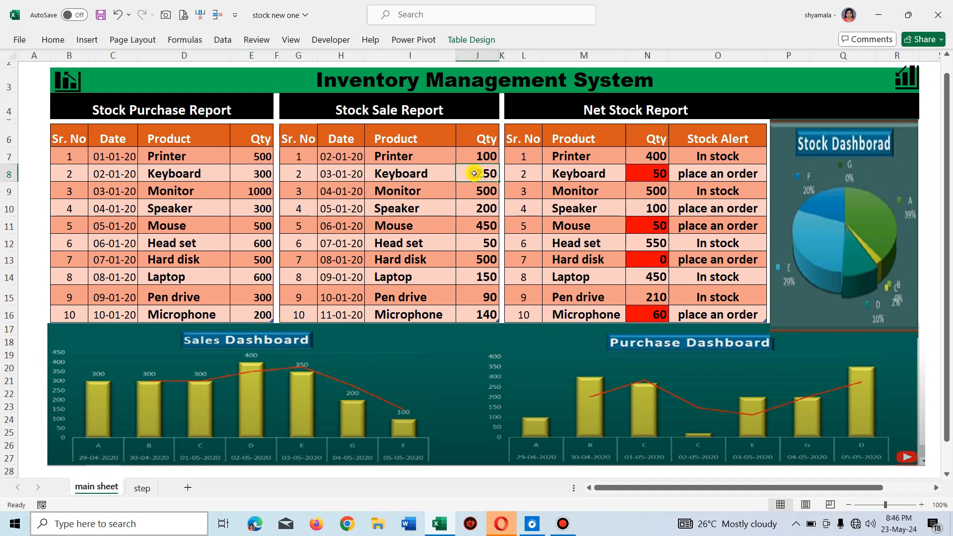
pyautogui.click(652, 174)
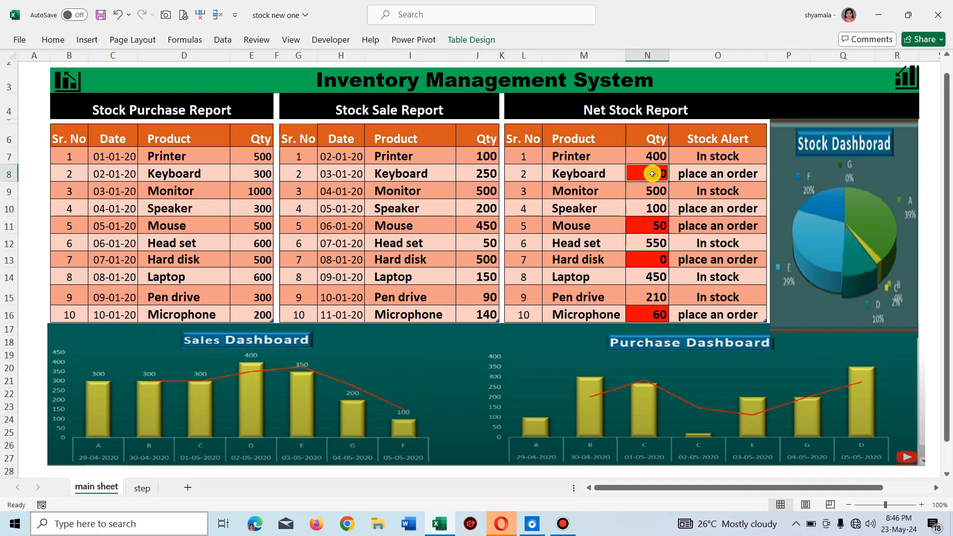
pyautogui.click(747, 177)
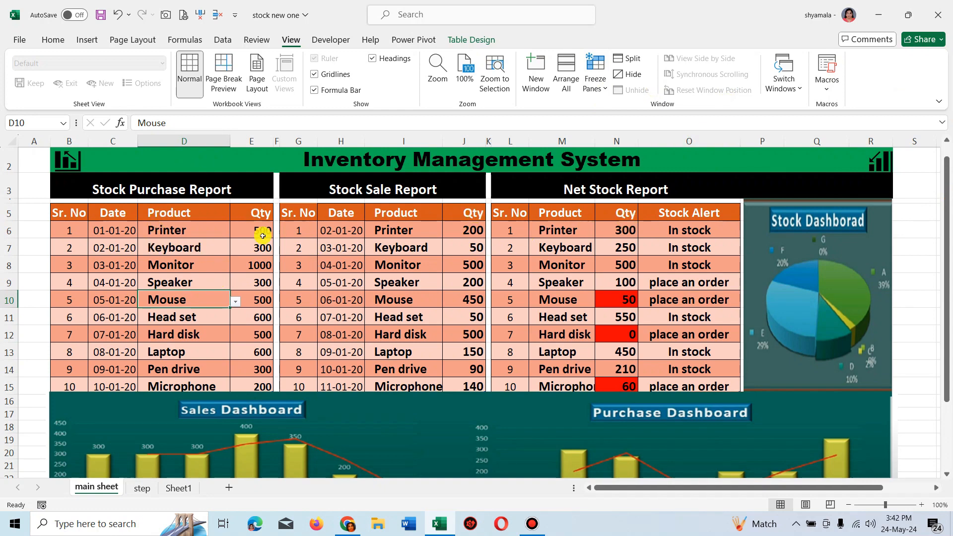
# Review the main sheet's three stock reports, its title and header rows, and the stock, sales and purchase dashboard charts.
pyautogui.click(199, 226)
pyautogui.click(426, 228)
pyautogui.click(618, 217)
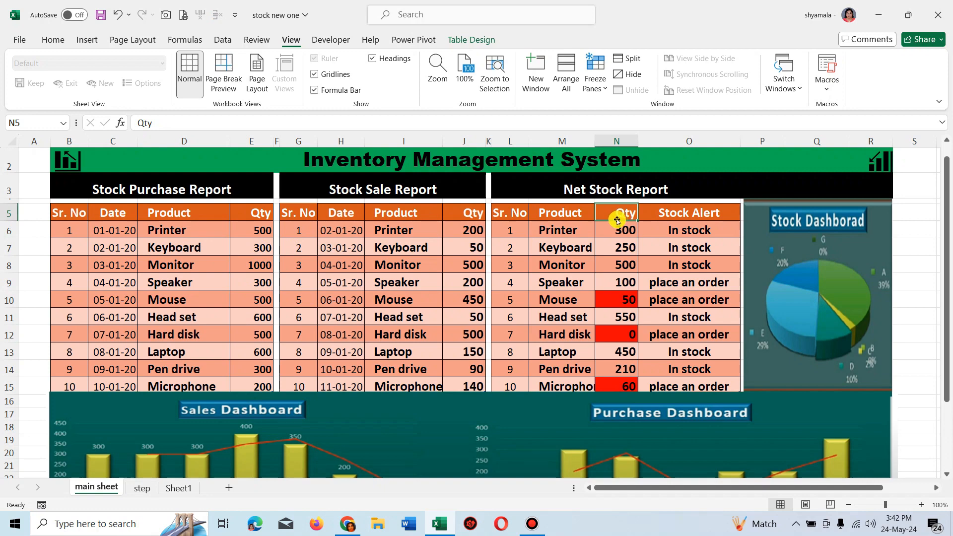
pyautogui.moveTo(621, 214); pyautogui.dragTo(702, 382)
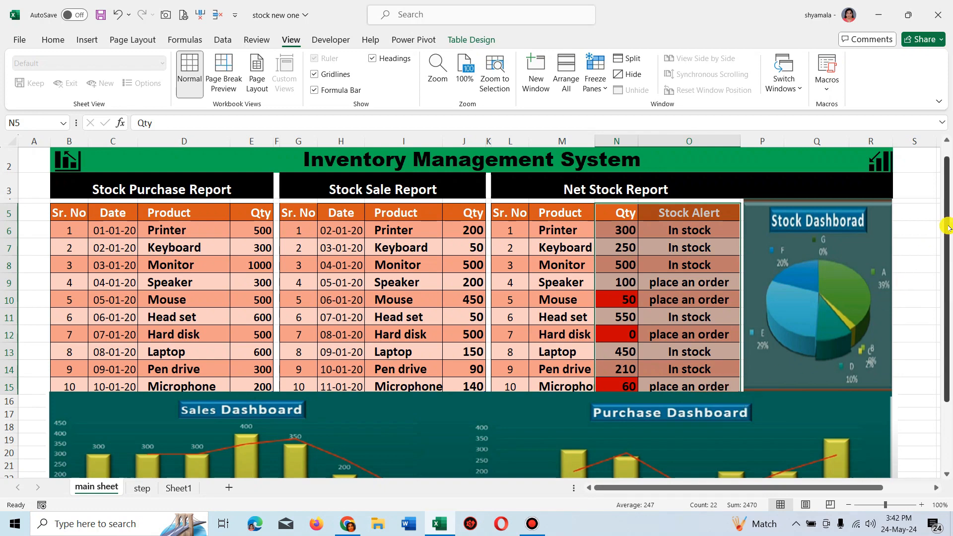
pyautogui.moveTo(947, 226)
pyautogui.mouseDown()
pyautogui.moveTo(942, 299)
pyautogui.moveTo(940, 243)
pyautogui.mouseUp()
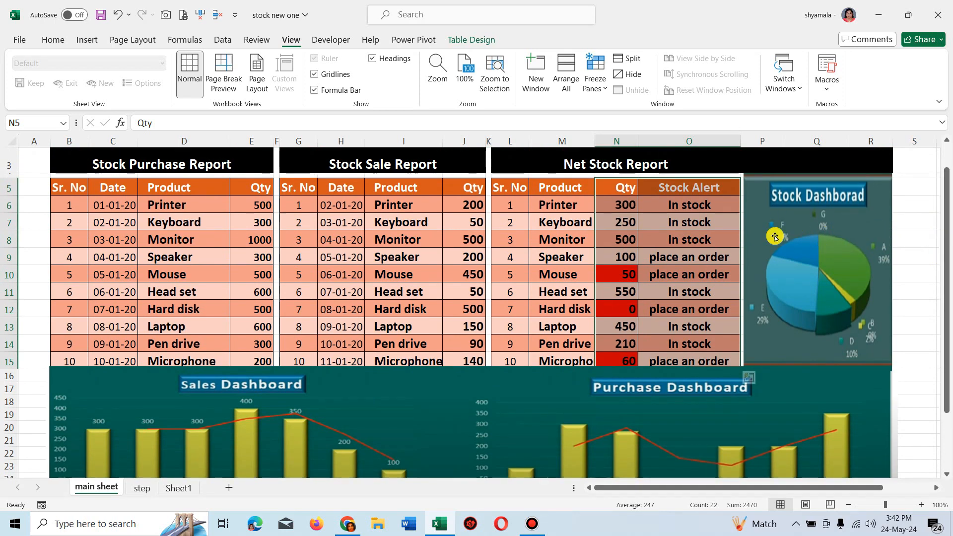
pyautogui.moveTo(942, 237); pyautogui.dragTo(942, 269)
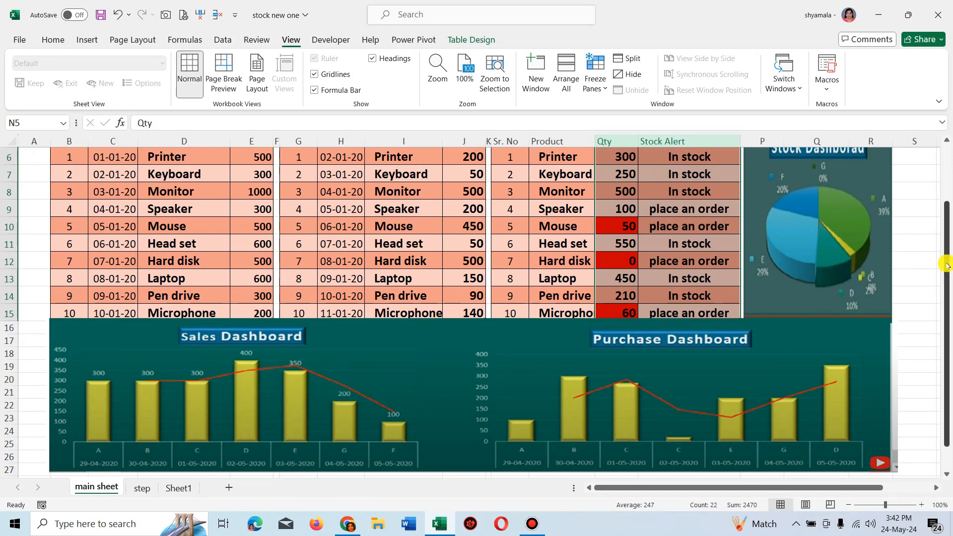
pyautogui.moveTo(947, 265); pyautogui.dragTo(945, 219)
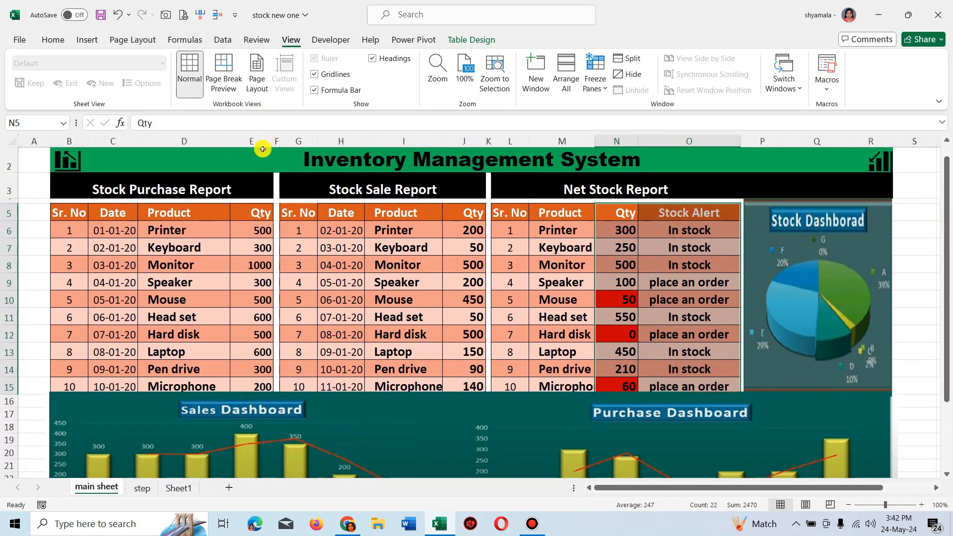
pyautogui.moveTo(188, 164); pyautogui.dragTo(186, 178)
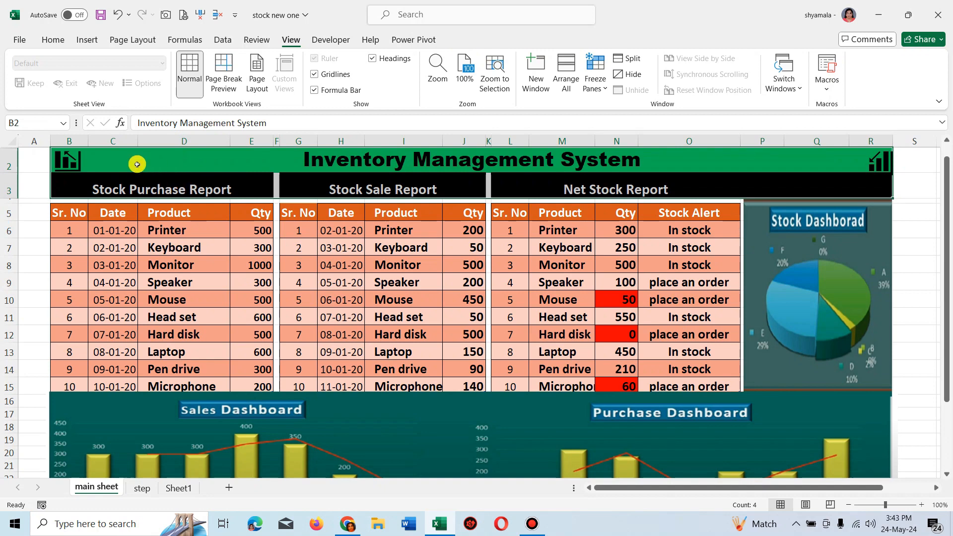
pyautogui.moveTo(151, 162); pyautogui.dragTo(146, 206)
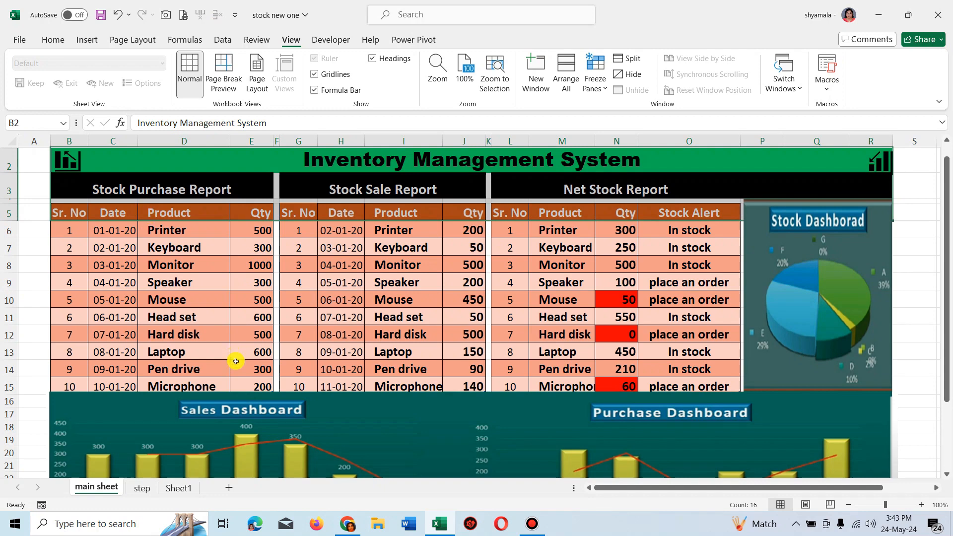
pyautogui.click(291, 416)
# Enter the title "Inventory management System" in cell A1 of Sheet1.
pyautogui.click(188, 487)
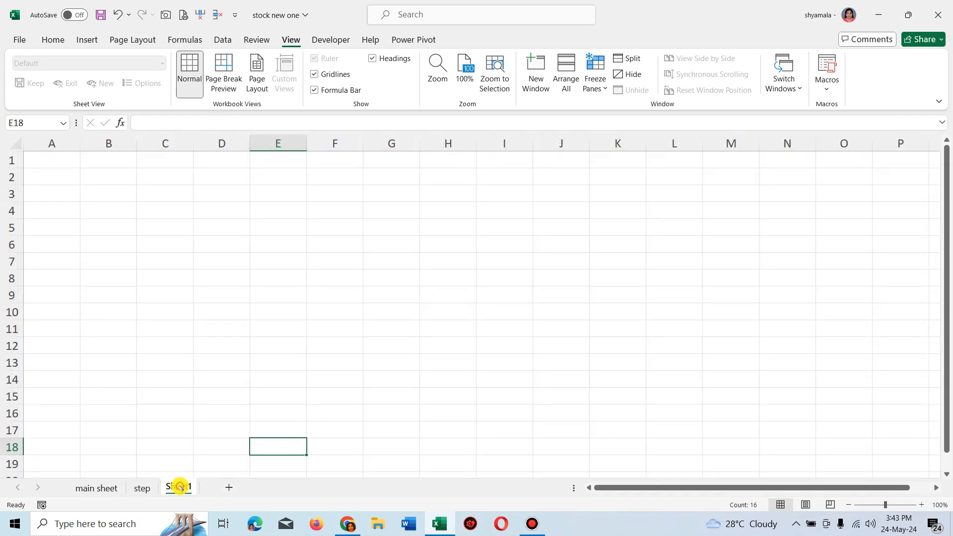
pyautogui.click(56, 160)
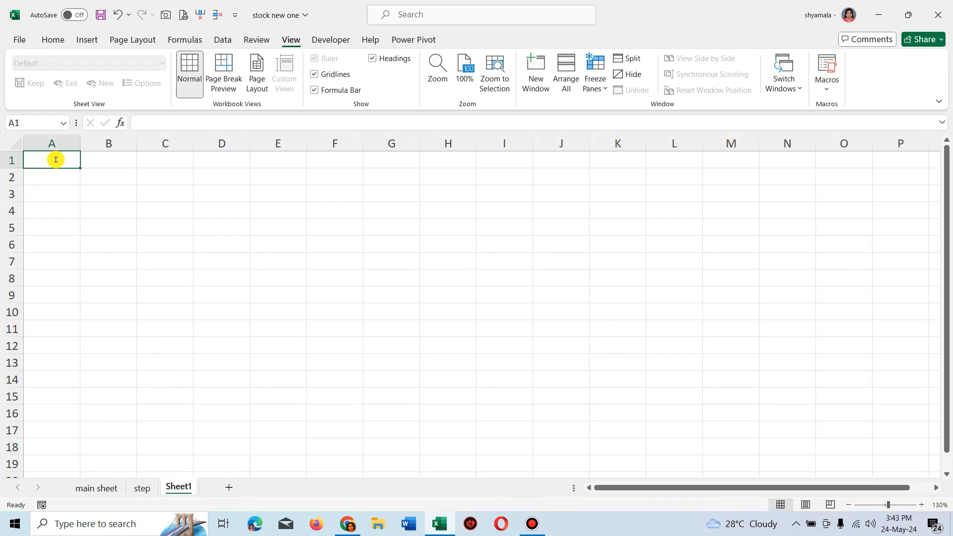
pyautogui.write('Inventory management System')
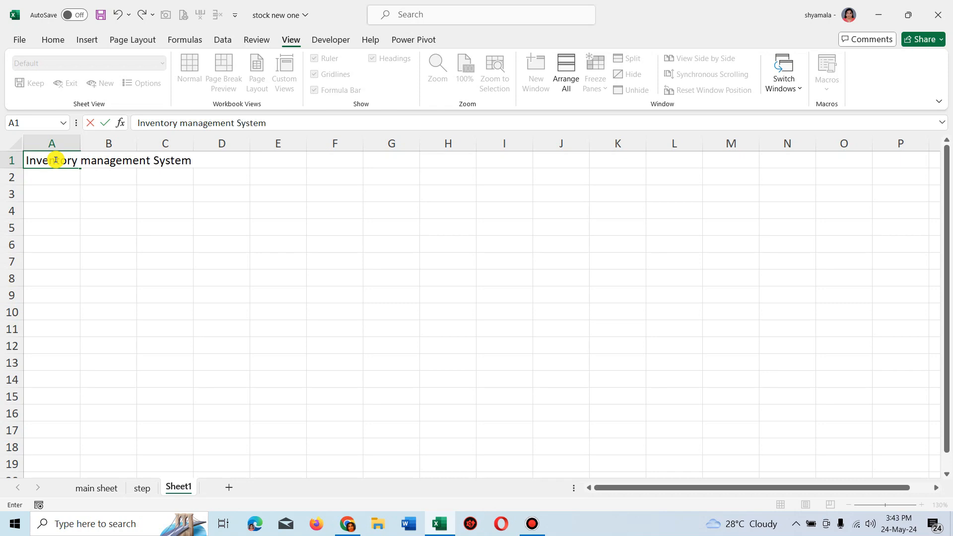
pyautogui.press('Return')
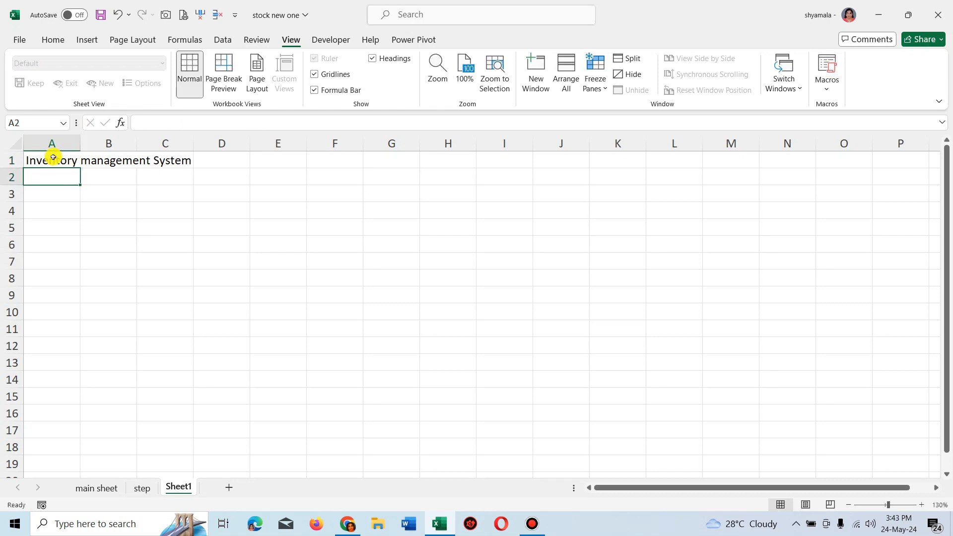
# Merge and center the title across A1:N1 and set its font size to 28.
pyautogui.moveTo(51, 162); pyautogui.dragTo(770, 156)
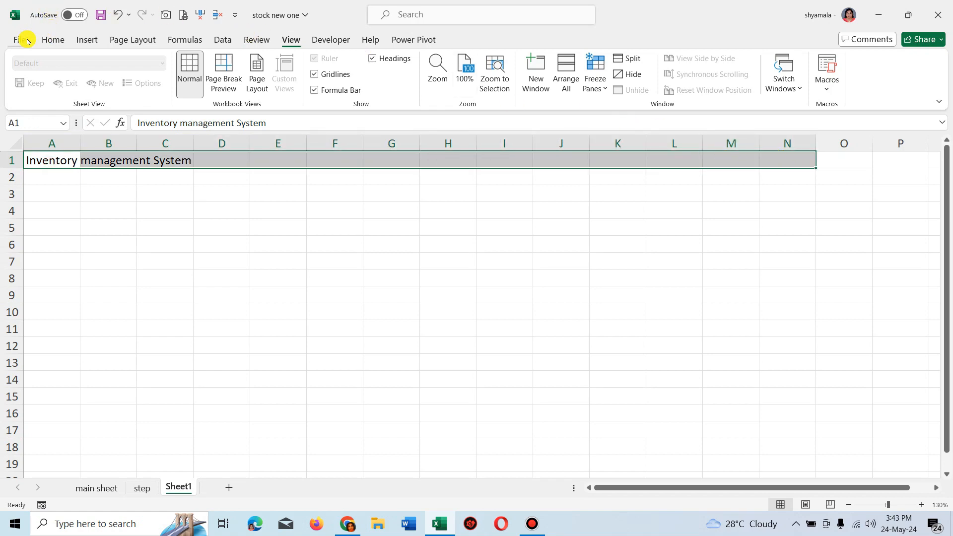
pyautogui.click(57, 41)
pyautogui.click(379, 84)
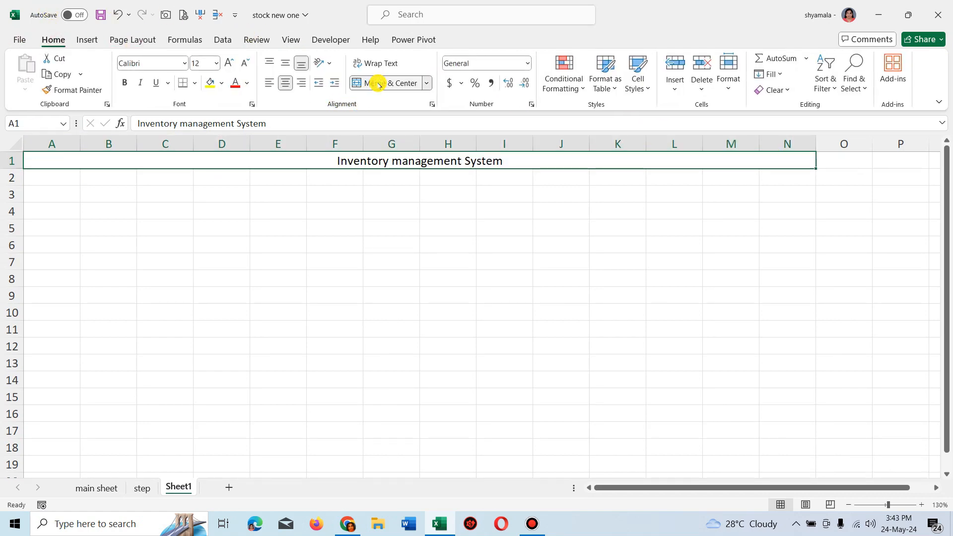
pyautogui.click(218, 63)
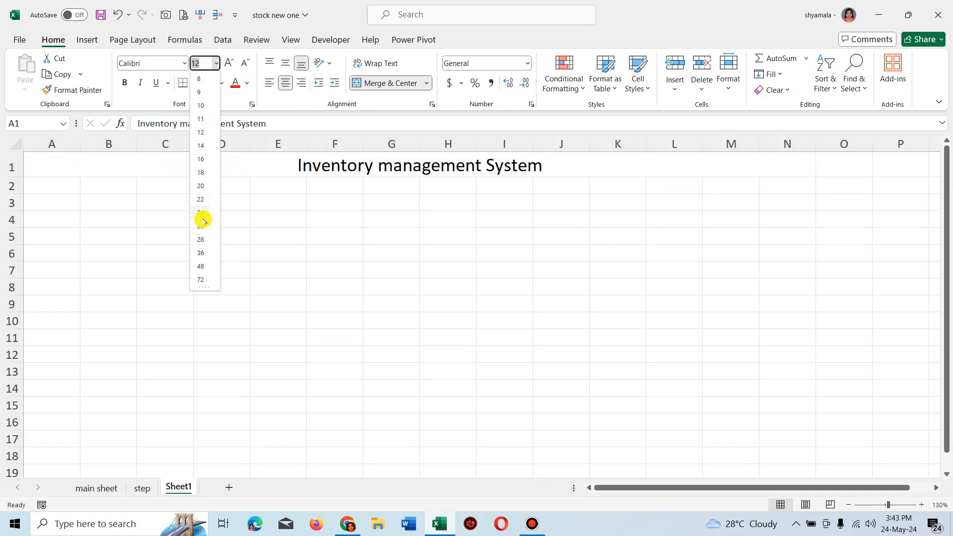
pyautogui.click(200, 239)
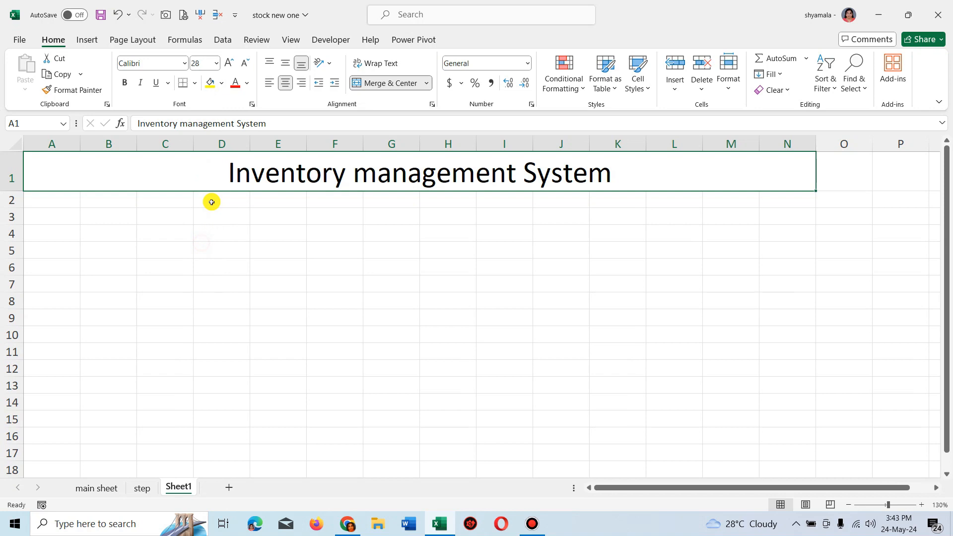
# Fill the merged title cell in row 1 with the standard green color.
pyautogui.click(222, 86)
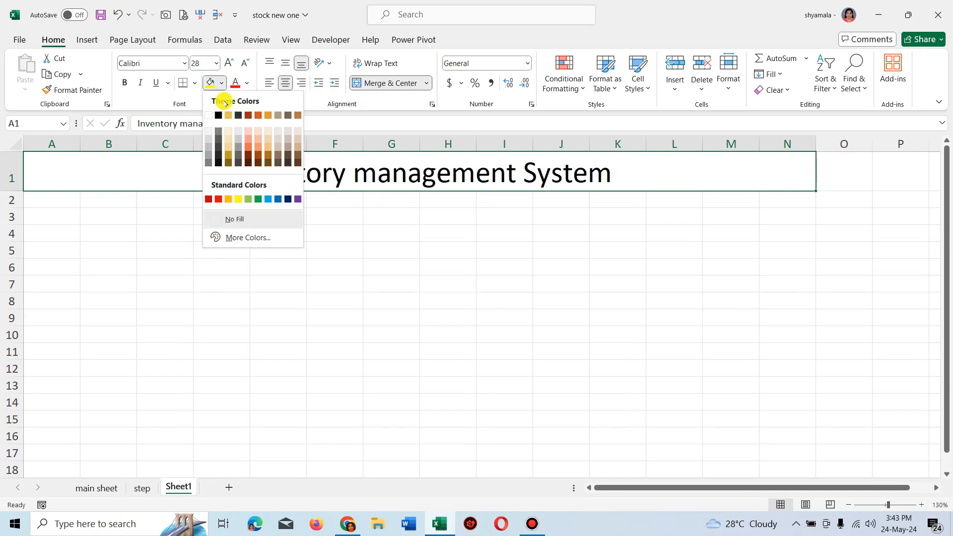
pyautogui.click(259, 199)
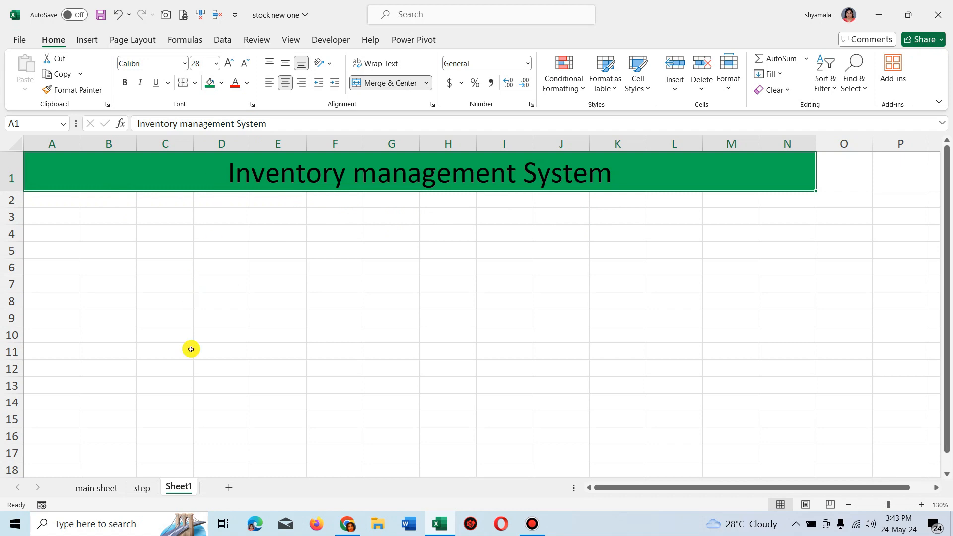
# Review the ten build steps on the step sheet, focusing on the headings step, and the finished headings on the main sheet.
pyautogui.click(96, 489)
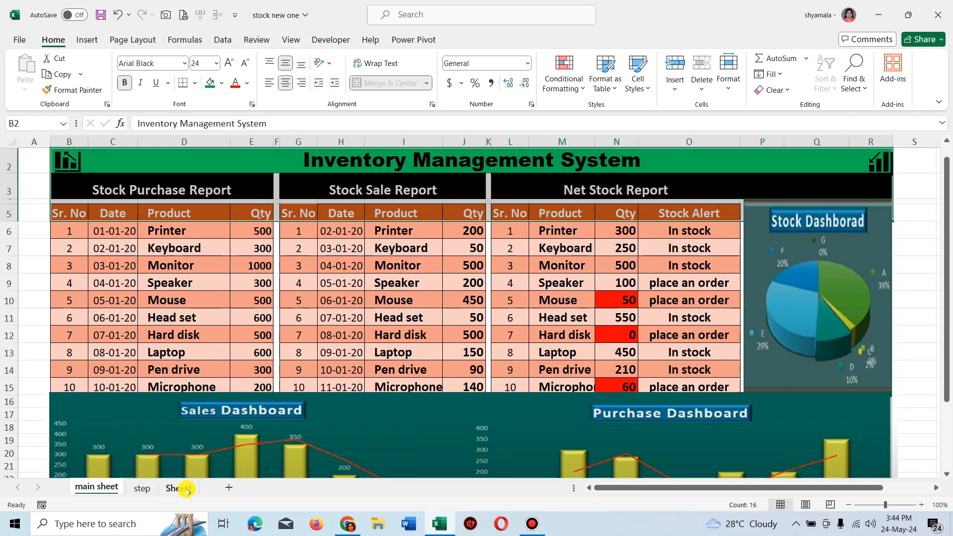
pyautogui.click(142, 488)
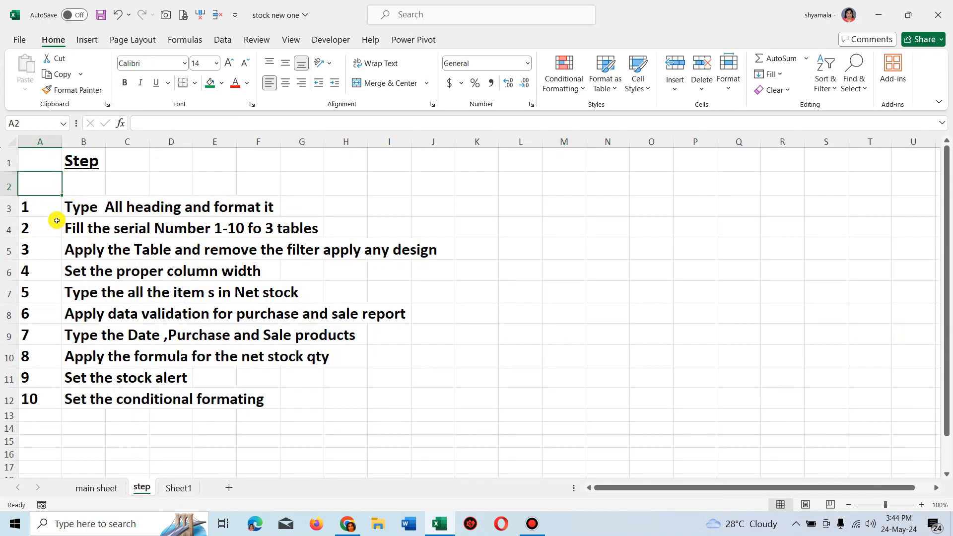
pyautogui.moveTo(62, 210); pyautogui.dragTo(308, 210)
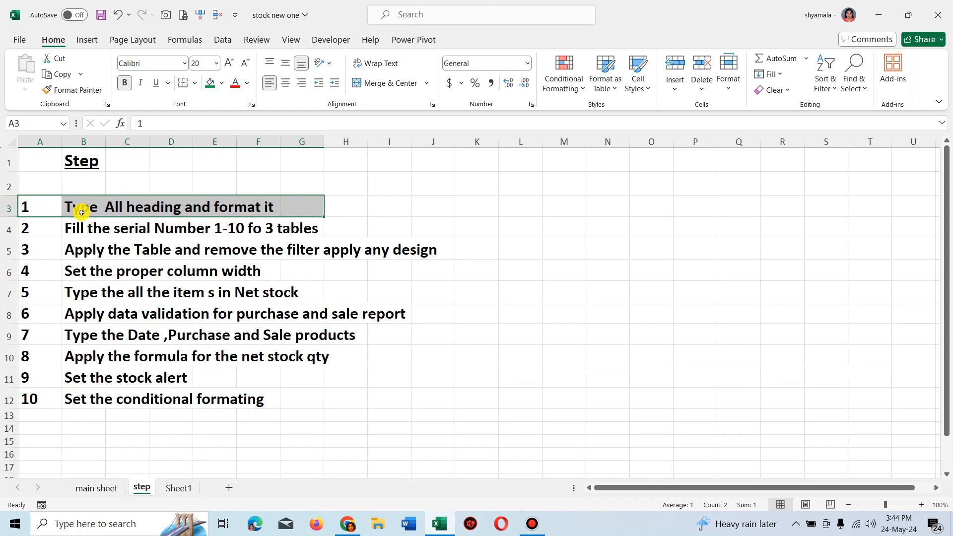
pyautogui.moveTo(85, 207); pyautogui.dragTo(91, 392)
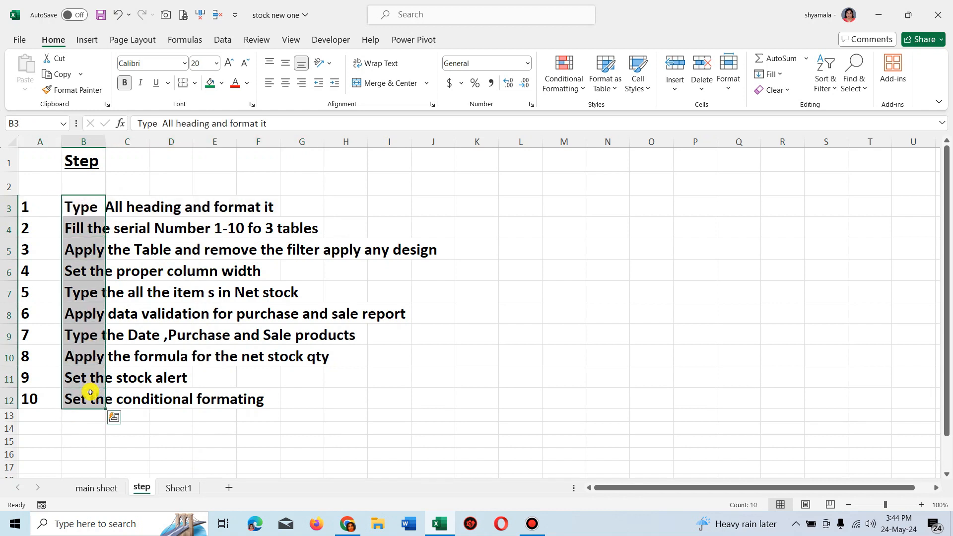
pyautogui.click(88, 212)
pyautogui.moveTo(77, 206); pyautogui.dragTo(301, 203)
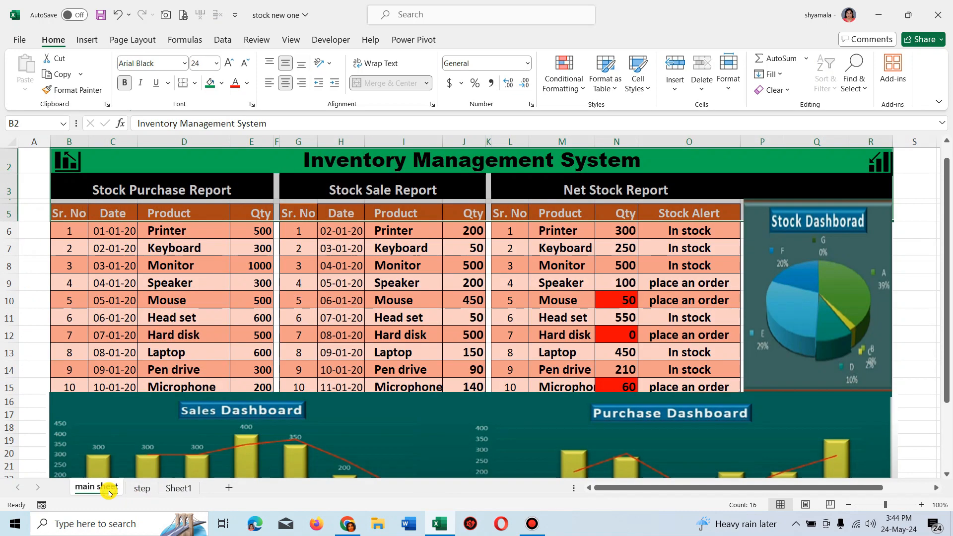
pyautogui.click(106, 490)
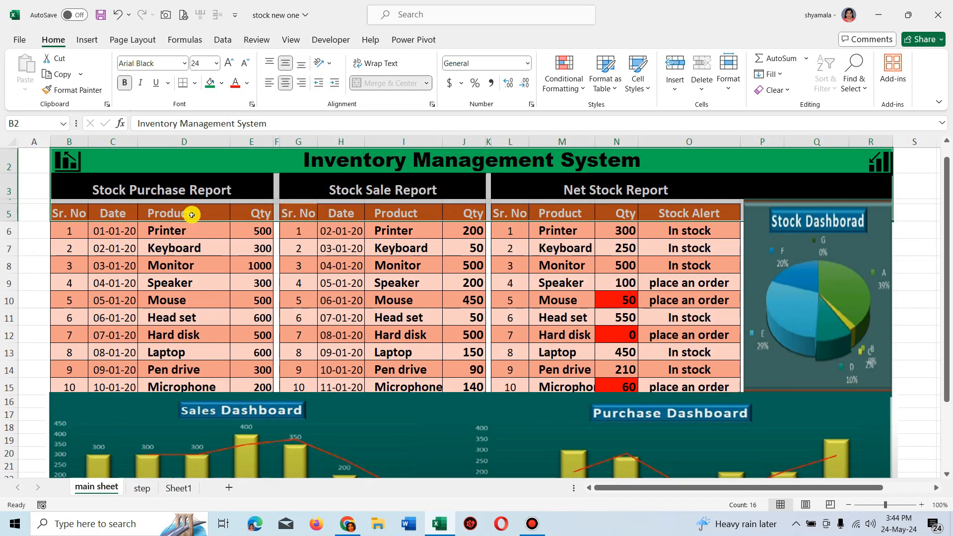
pyautogui.click(315, 160)
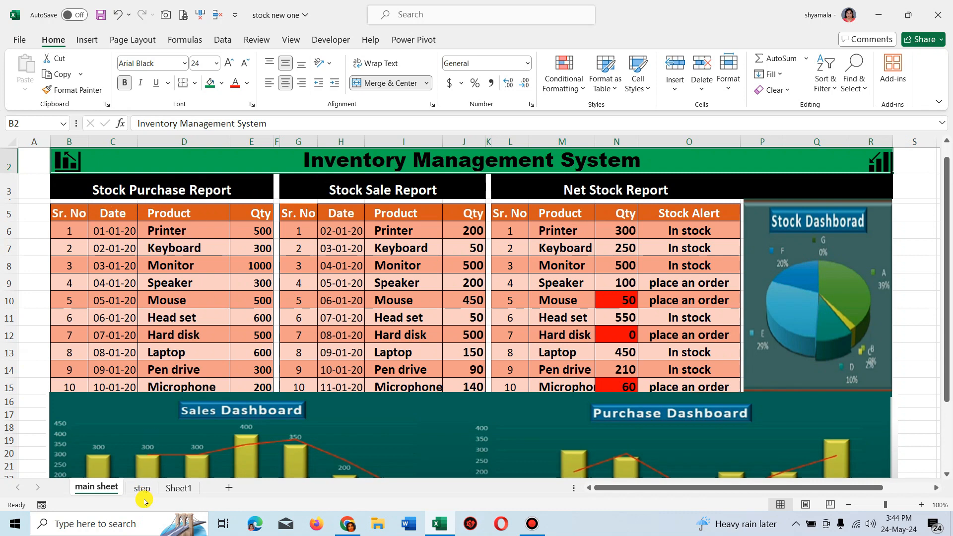
# Enter the heading "Stock Purchase report" in cell A2 of Sheet1.
pyautogui.click(178, 488)
pyautogui.click(64, 198)
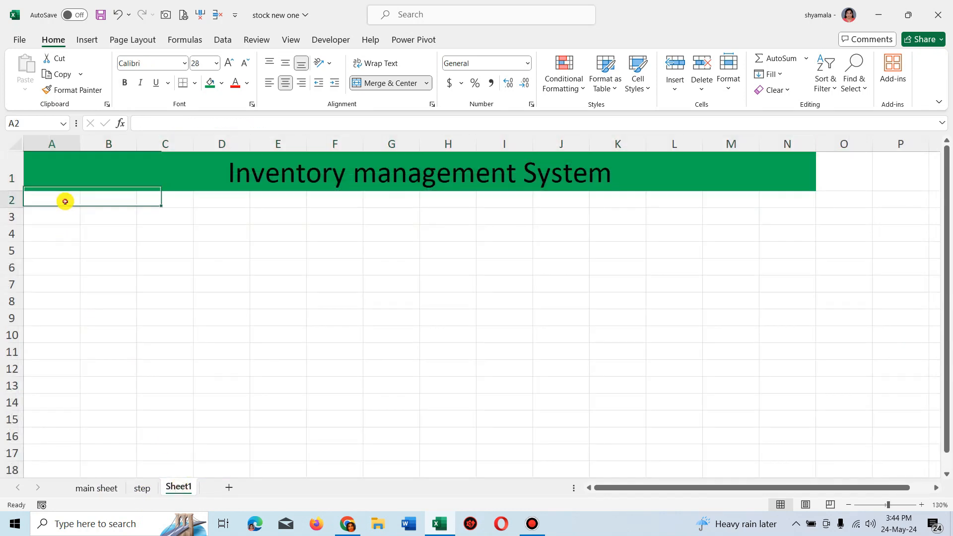
pyautogui.write('S')
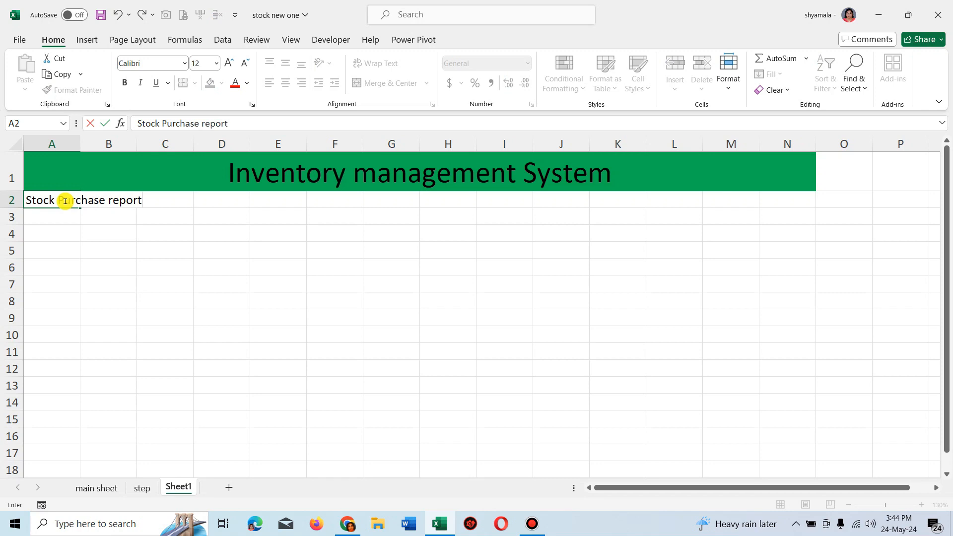
pyautogui.write('tock Purchase report')
pyautogui.click(113, 236)
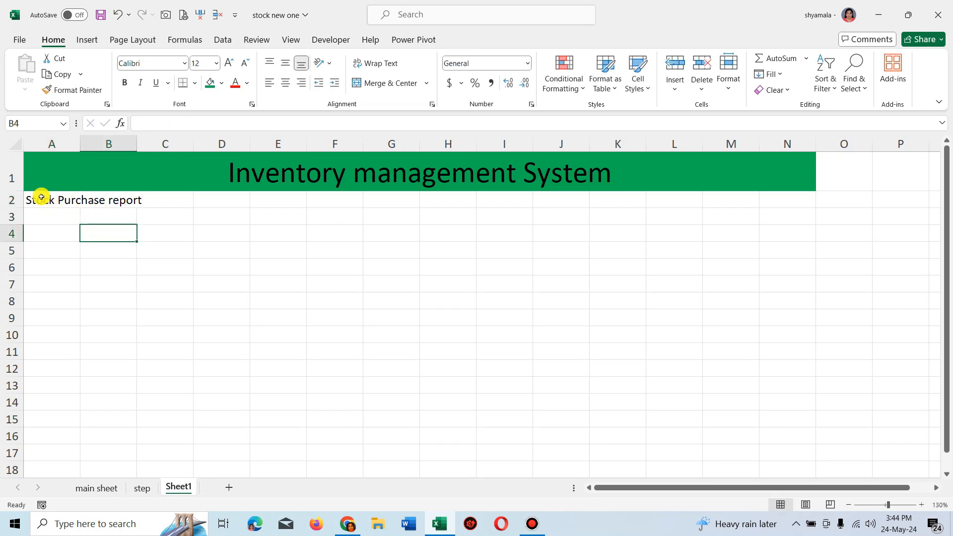
# Merge and center the stock purchase heading across A2:D2 and set its font size to 18.
pyautogui.moveTo(41, 197); pyautogui.dragTo(155, 202)
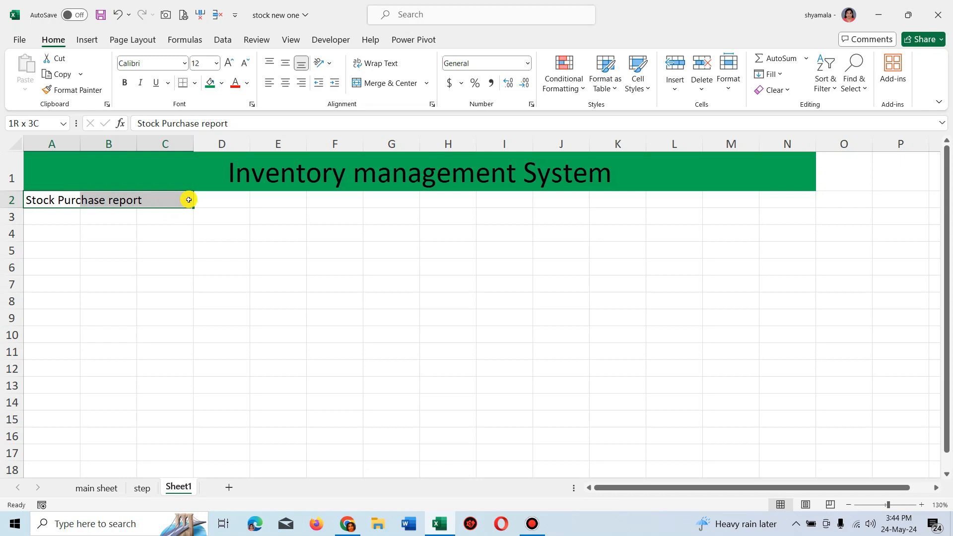
pyautogui.moveTo(188, 199); pyautogui.dragTo(200, 200)
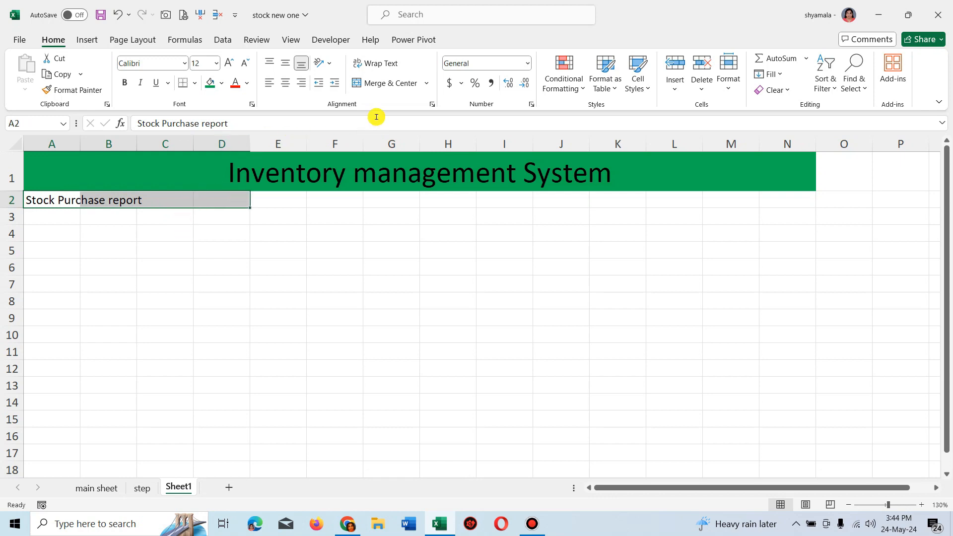
pyautogui.click(387, 84)
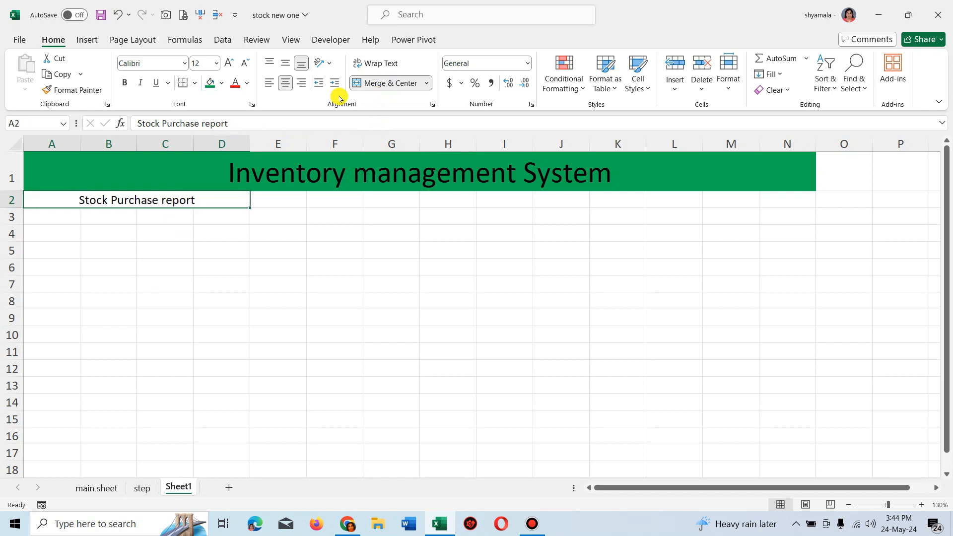
pyautogui.click(219, 63)
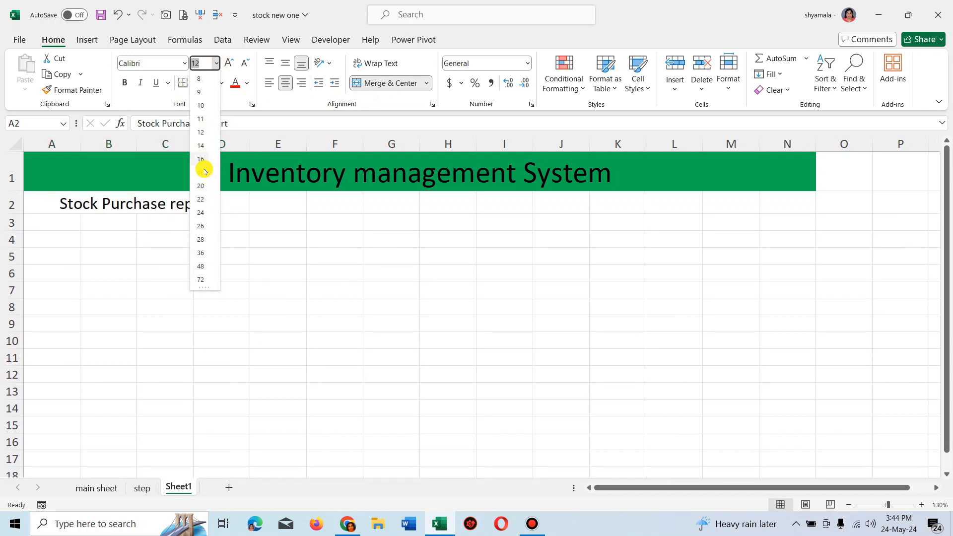
pyautogui.click(202, 172)
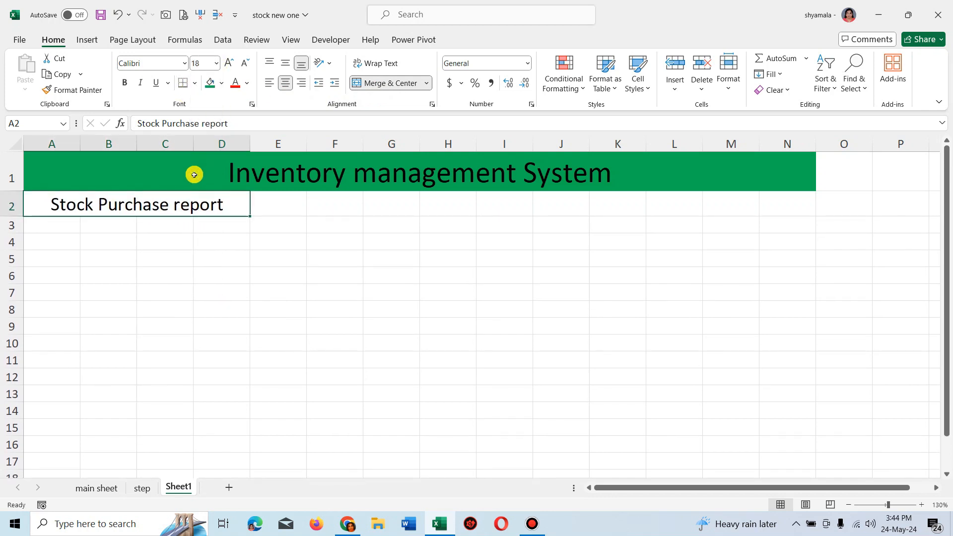
# Give the stock purchase heading a black fill and white font color.
pyautogui.click(221, 83)
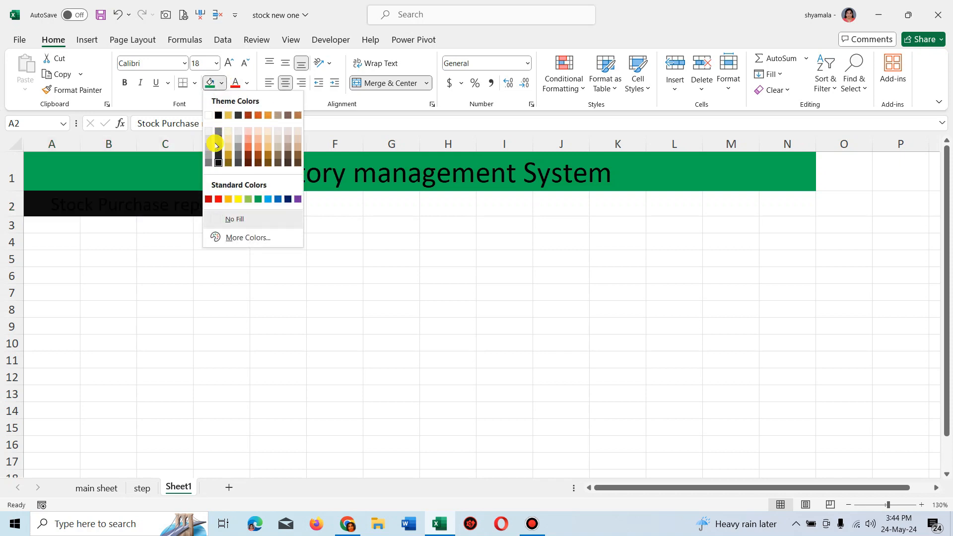
pyautogui.click(218, 115)
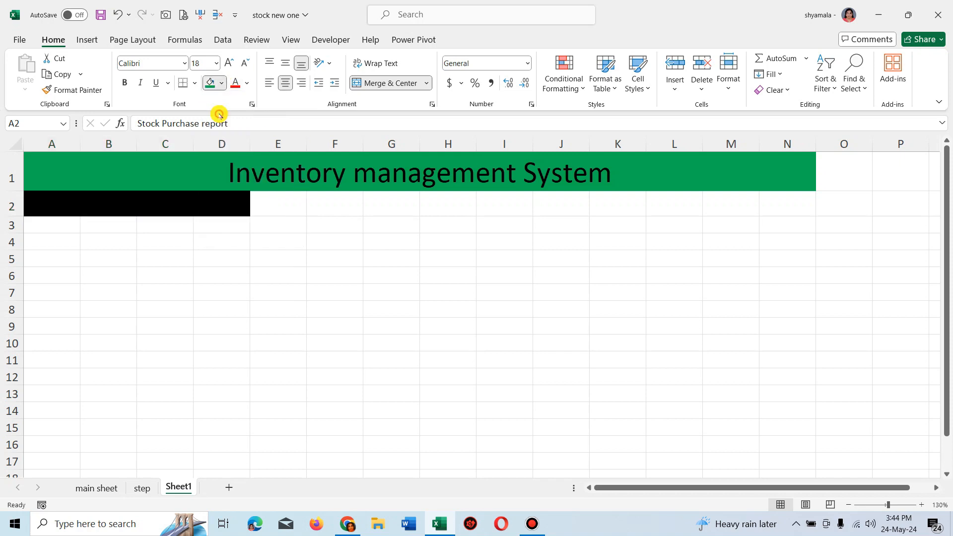
pyautogui.click(247, 87)
pyautogui.click(237, 133)
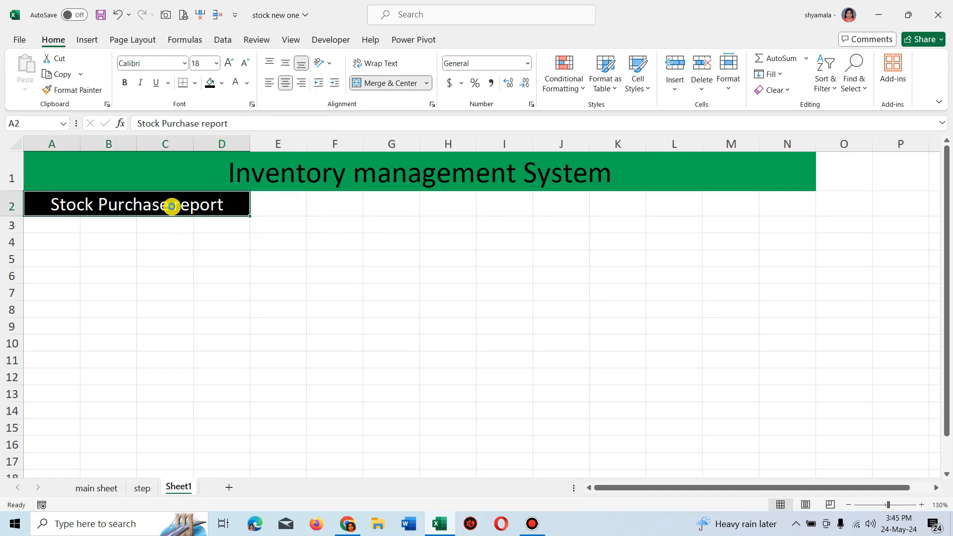
# Copy the formatted stock purchase heading to F2 and K2 for the other two reports.
pyautogui.hotkey('ctrl', 'c')
pyautogui.click(314, 205)
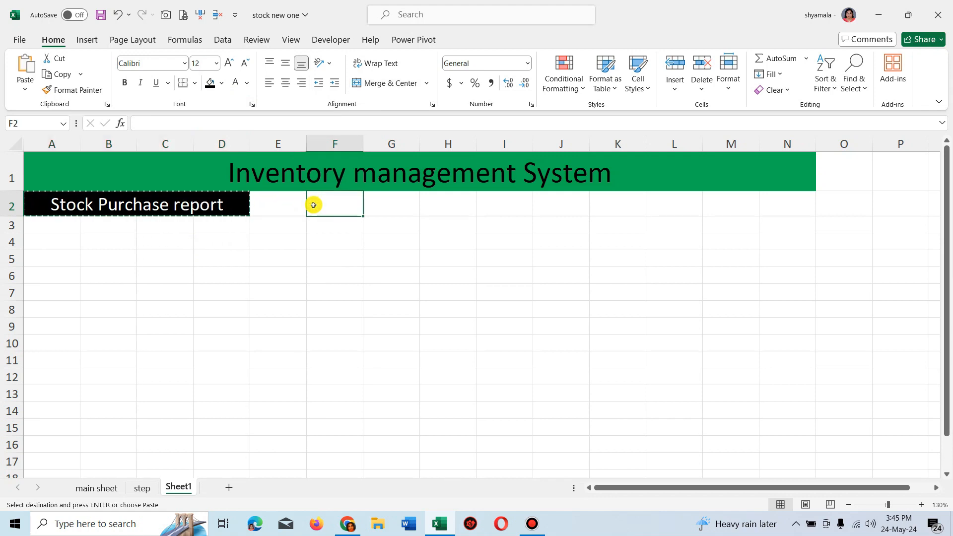
pyautogui.press('Return')
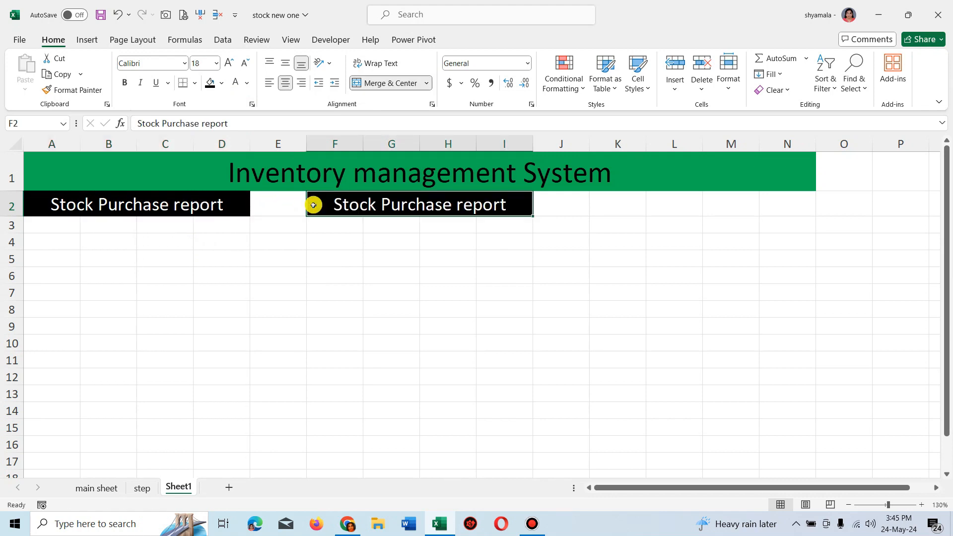
pyautogui.hotkey('ctrl', 'c')
pyautogui.click(603, 199)
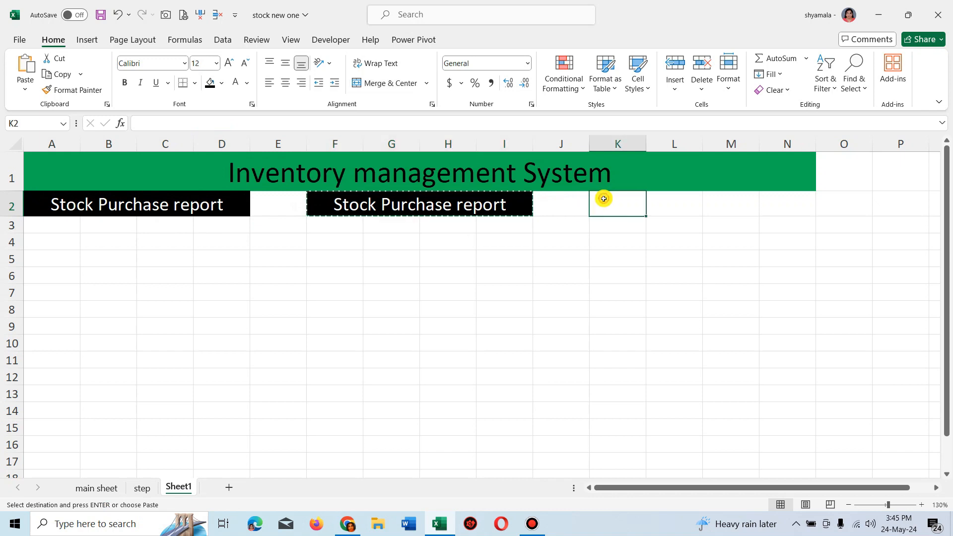
pyautogui.press('Return')
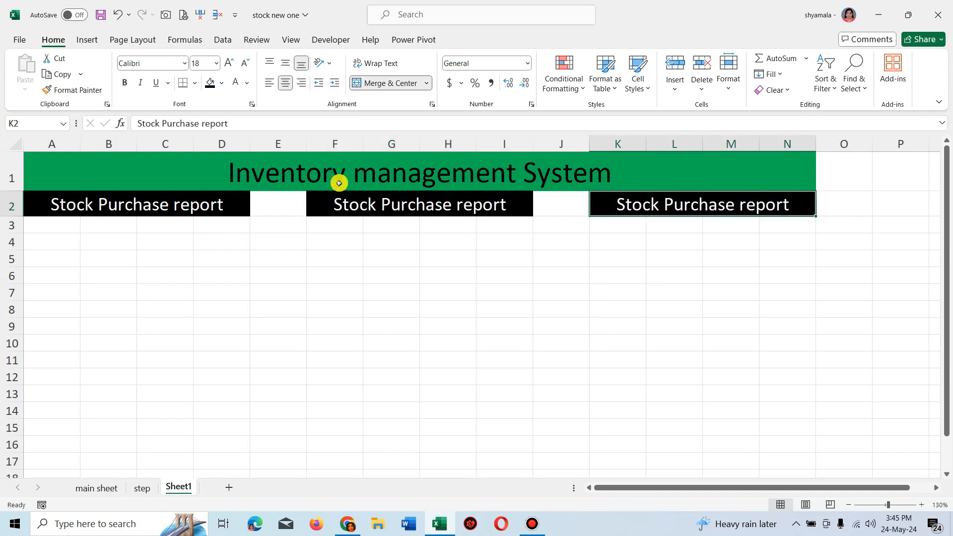
# Narrow the empty columns E and J to slim gaps between the three report headings.
pyautogui.moveTo(308, 146); pyautogui.dragTo(262, 149)
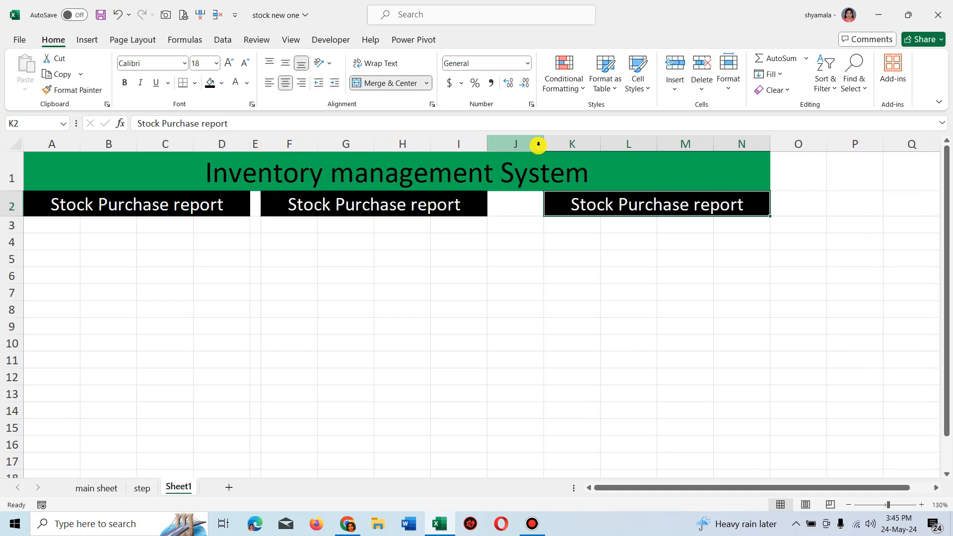
pyautogui.moveTo(544, 142); pyautogui.dragTo(496, 148)
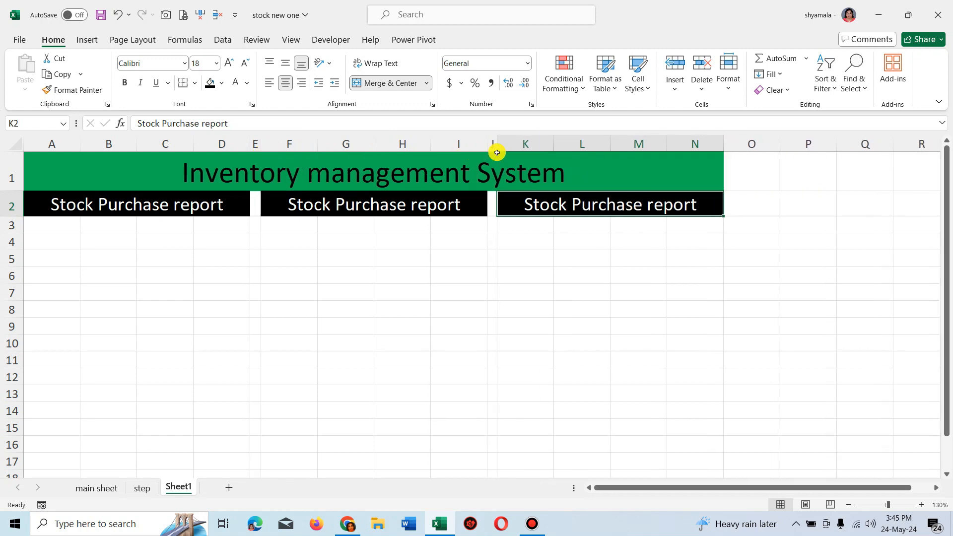
# Change the middle report heading in F2 to "Stock Sale report".
pyautogui.click(91, 206)
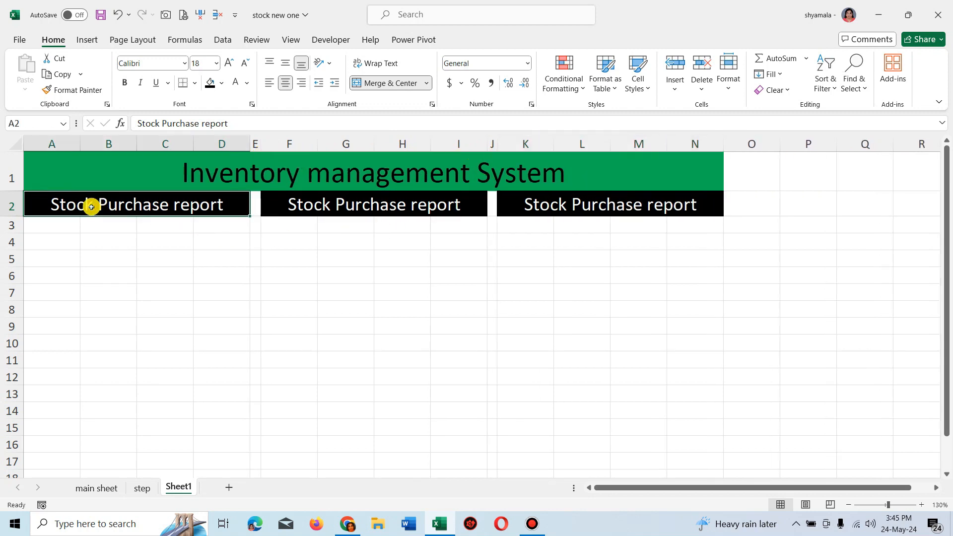
pyautogui.click(313, 204)
pyautogui.click(199, 123)
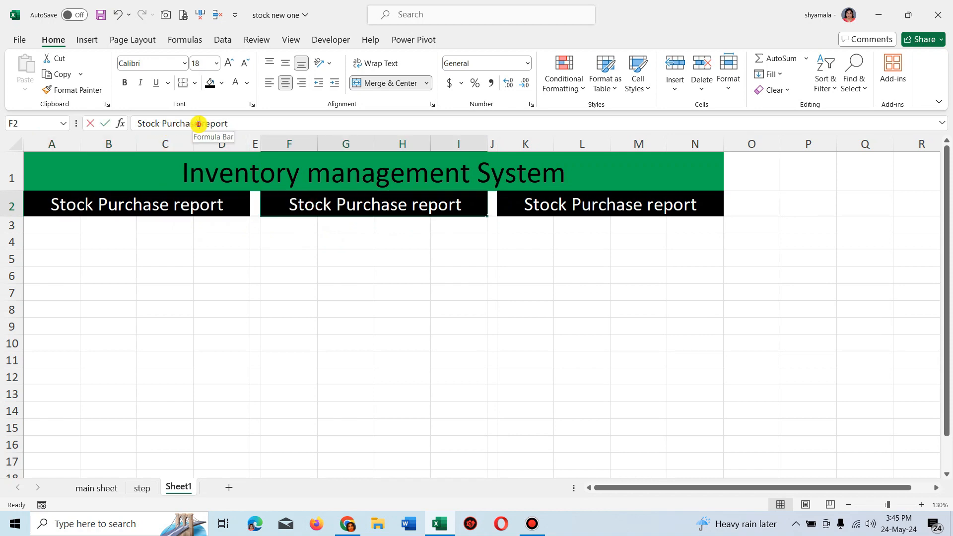
pyautogui.press('BackSpace')
pyautogui.press('BackSpace')
pyautogui.press('BackSpace')
pyautogui.press('BackSpace')
pyautogui.press('BackSpace')
pyautogui.press('BackSpace')
pyautogui.press('BackSpace')
pyautogui.press('BackSpace')
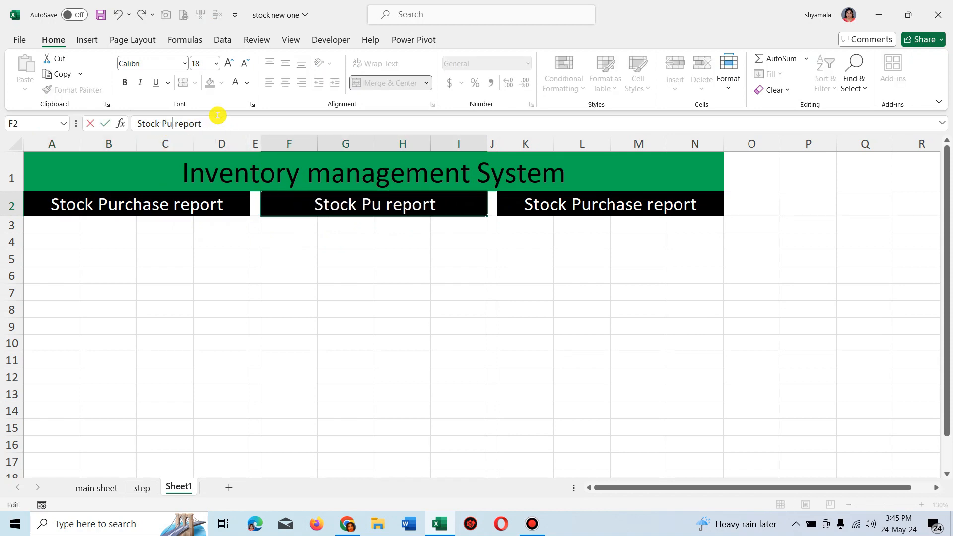
pyautogui.write('Sale')
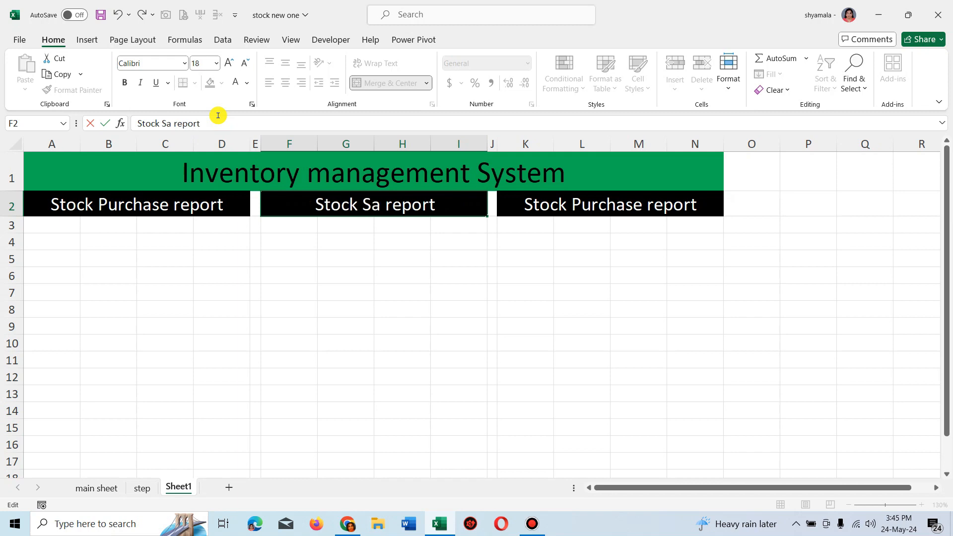
# Change the third report heading in K2 to "Stock Net report".
pyautogui.click(534, 204)
pyautogui.click(201, 124)
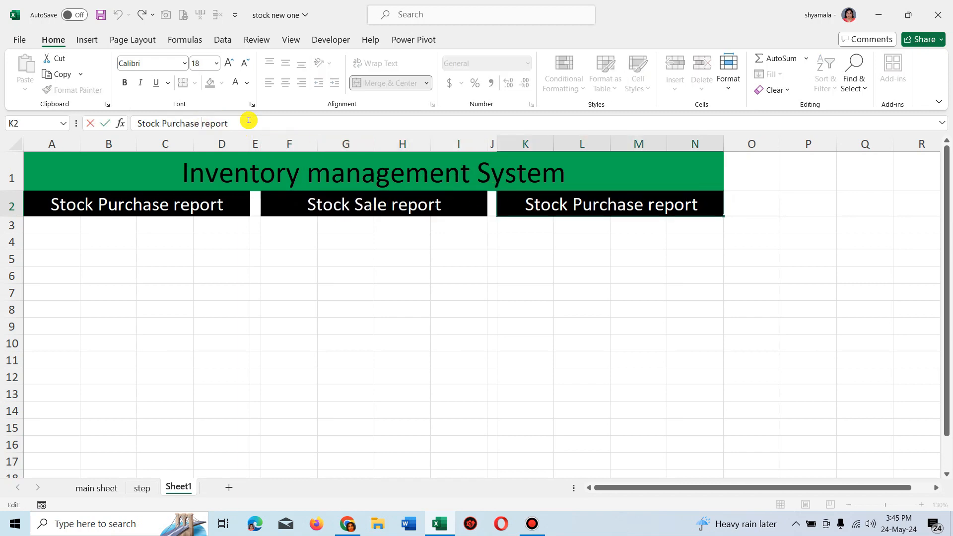
pyautogui.press('BackSpace')
pyautogui.press('BackSpace')
pyautogui.press('BackSpace')
pyautogui.press('BackSpace')
pyautogui.press('BackSpace')
pyautogui.press('BackSpace')
pyautogui.press('BackSpace')
pyautogui.press('BackSpace')
pyautogui.press('BackSpace')
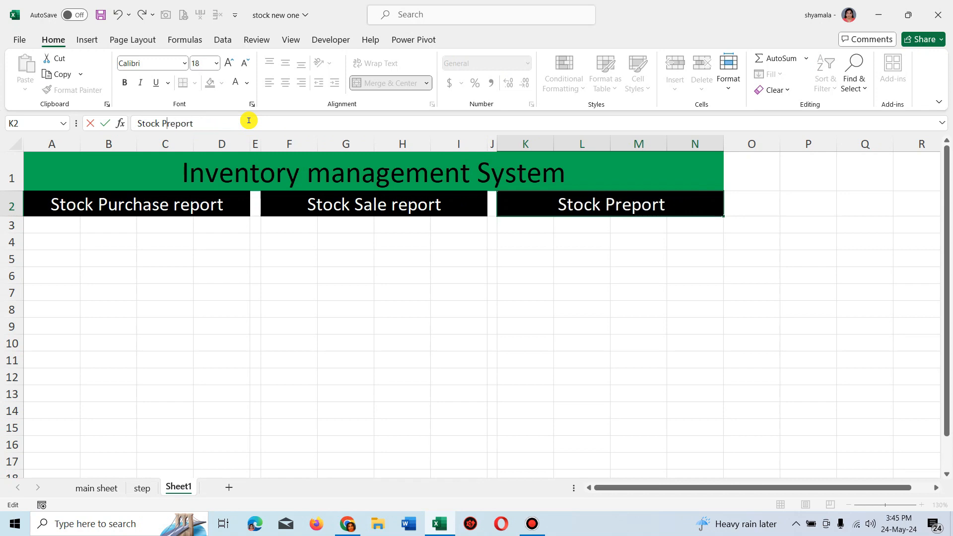
pyautogui.write('Net')
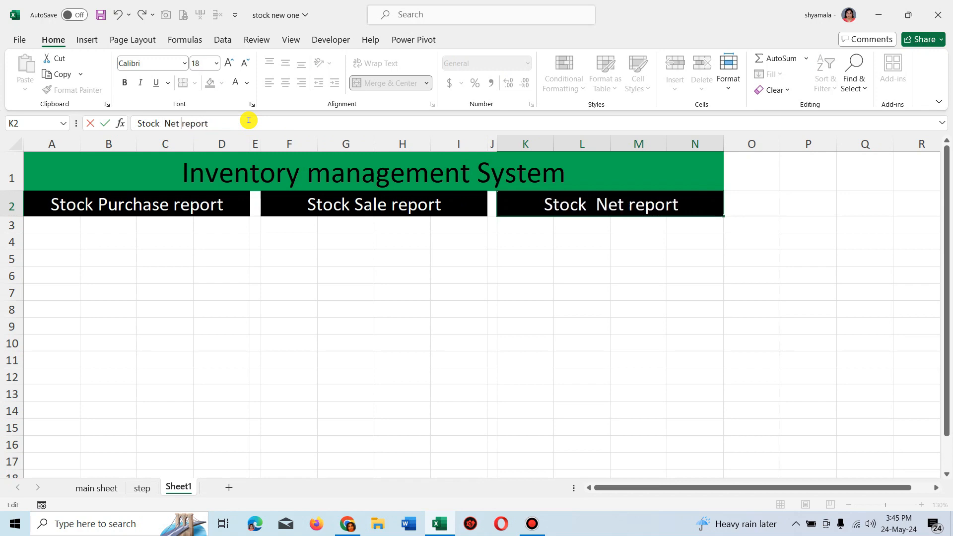
pyautogui.press('Return')
# Following the example's purchase table, enter the column headings Sr.No, Date, Product and Qty in A3:D3 of Sheet1.
pyautogui.click(107, 489)
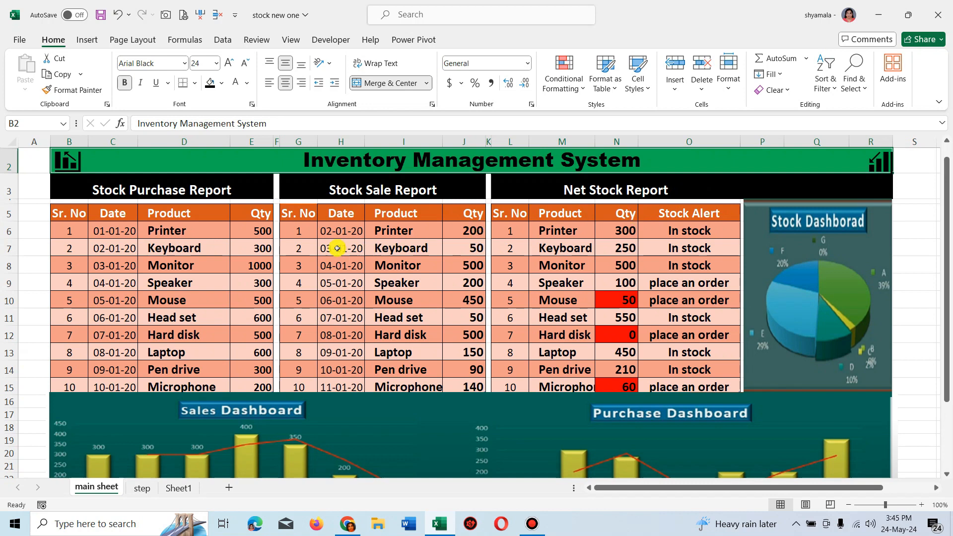
pyautogui.moveTo(67, 213); pyautogui.dragTo(238, 226)
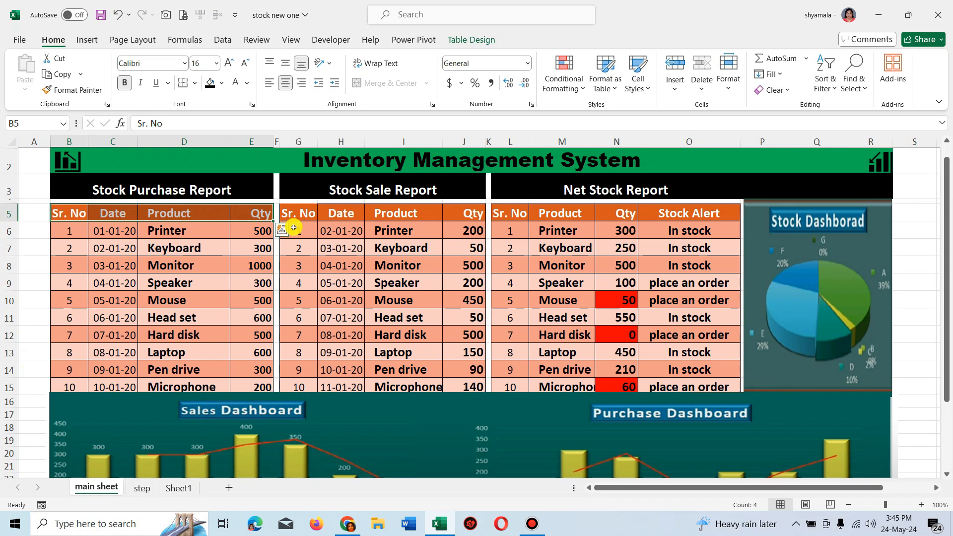
pyautogui.click(179, 489)
pyautogui.click(51, 226)
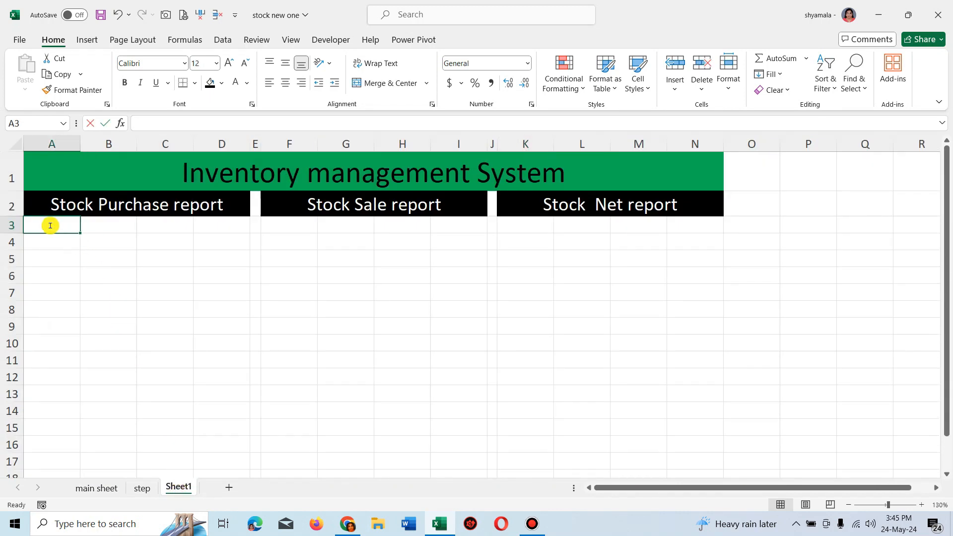
pyautogui.write('Sr,')
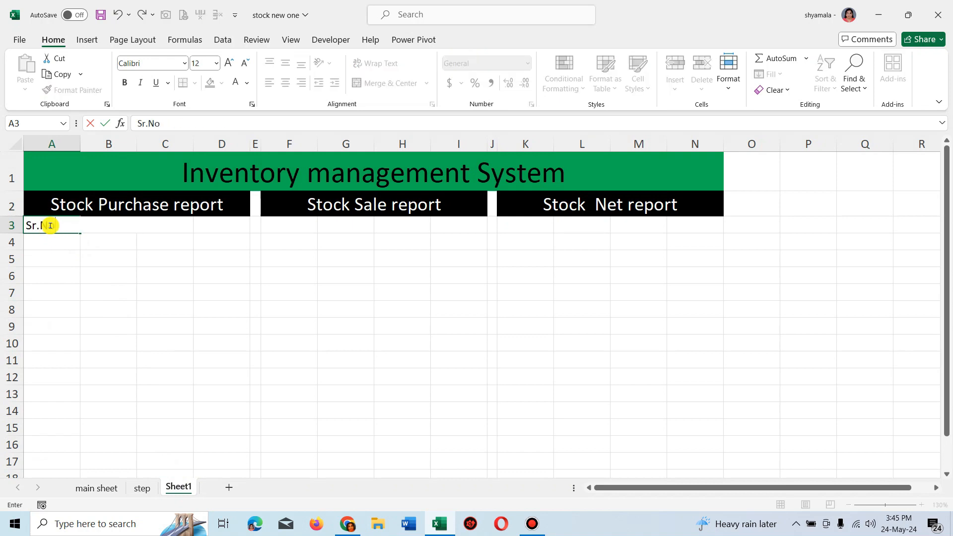
pyautogui.press('Tab')
pyautogui.write('Da')
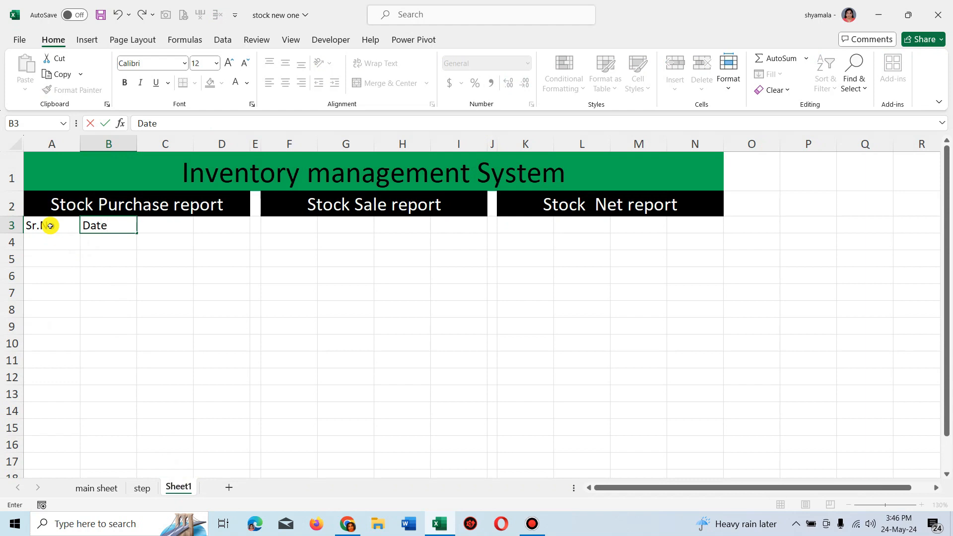
pyautogui.press('Tab')
pyautogui.write('Pr')
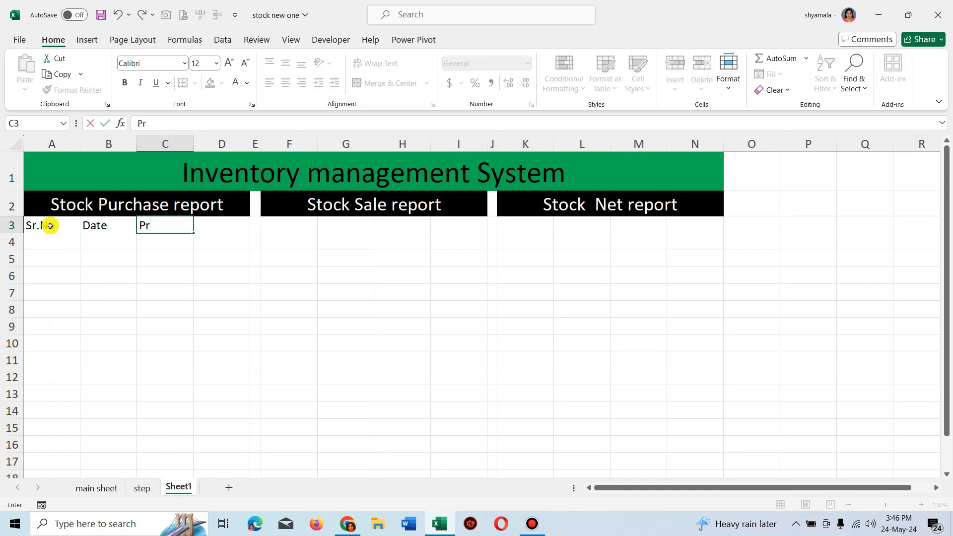
pyautogui.press('Tab')
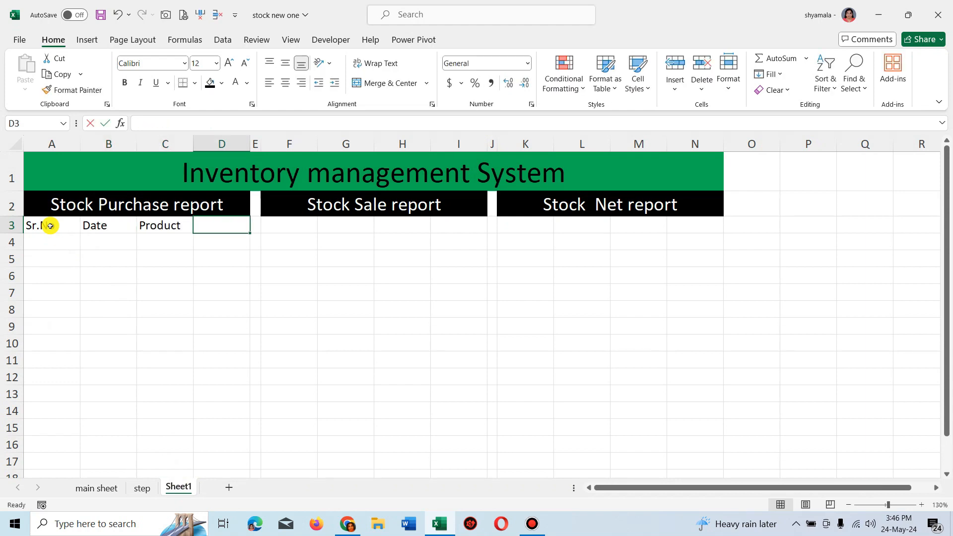
pyautogui.write('Qty')
pyautogui.press('Tab')
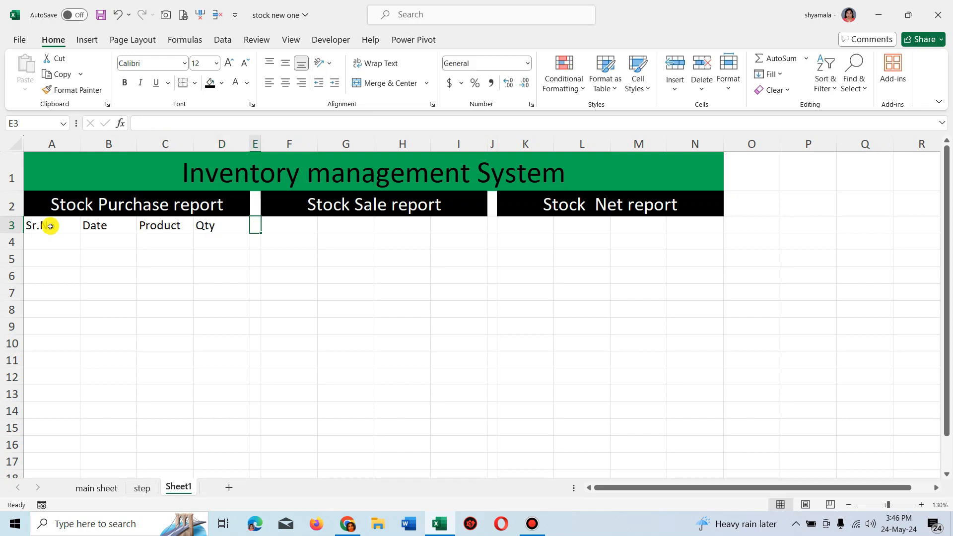
# Copy the purchase report's column headings to F3 and K3 for the sale and net reports.
pyautogui.moveTo(50, 226); pyautogui.dragTo(210, 225)
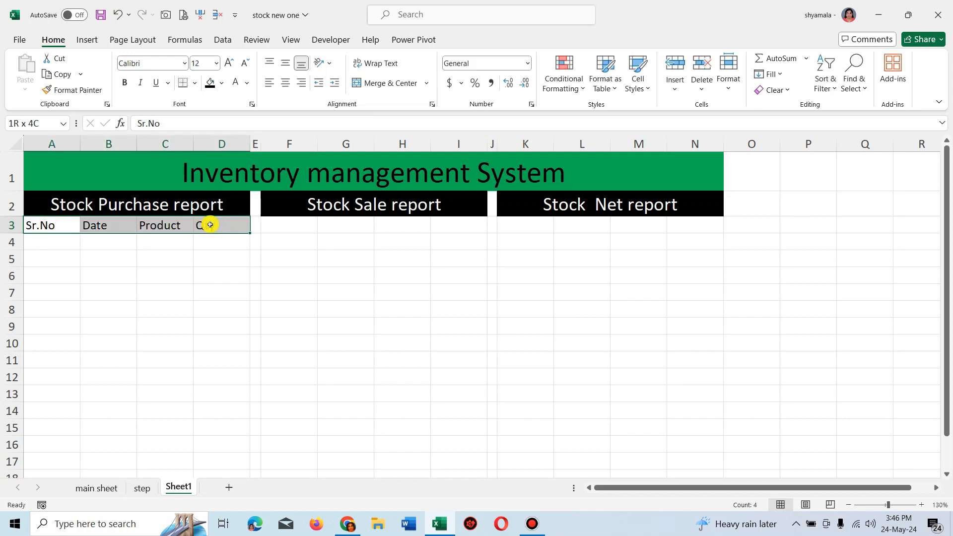
pyautogui.hotkey('ctrl', 'c')
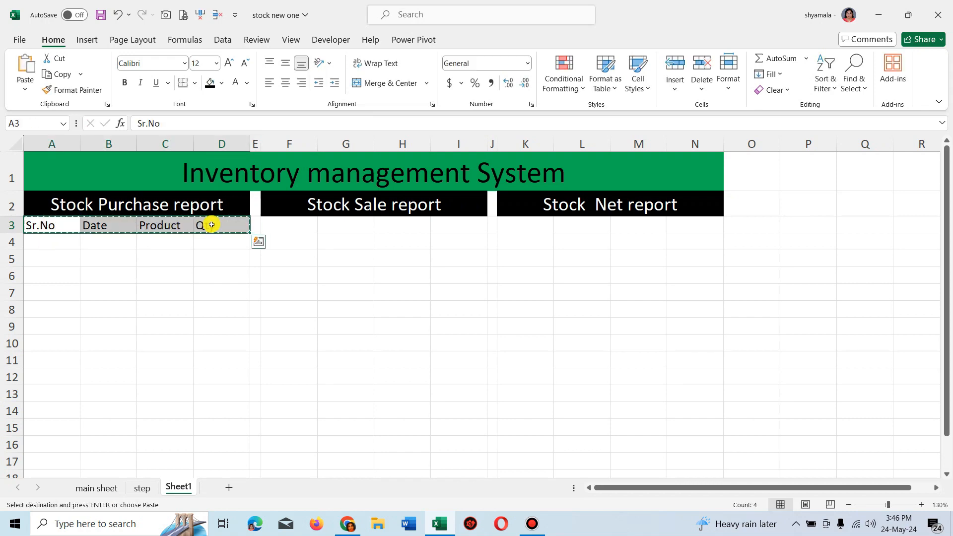
pyautogui.click(289, 228)
pyautogui.press('Return')
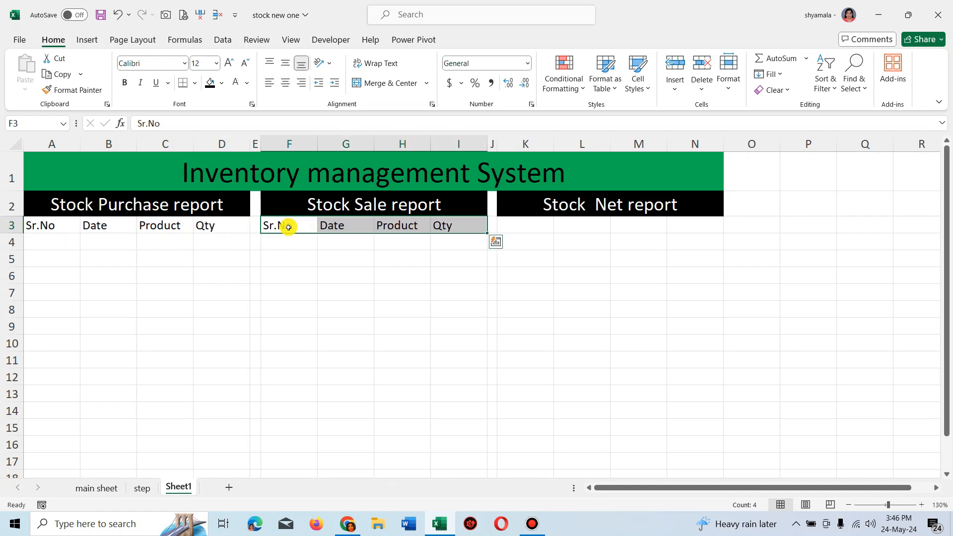
pyautogui.hotkey('ctrl', 'c')
pyautogui.click(514, 227)
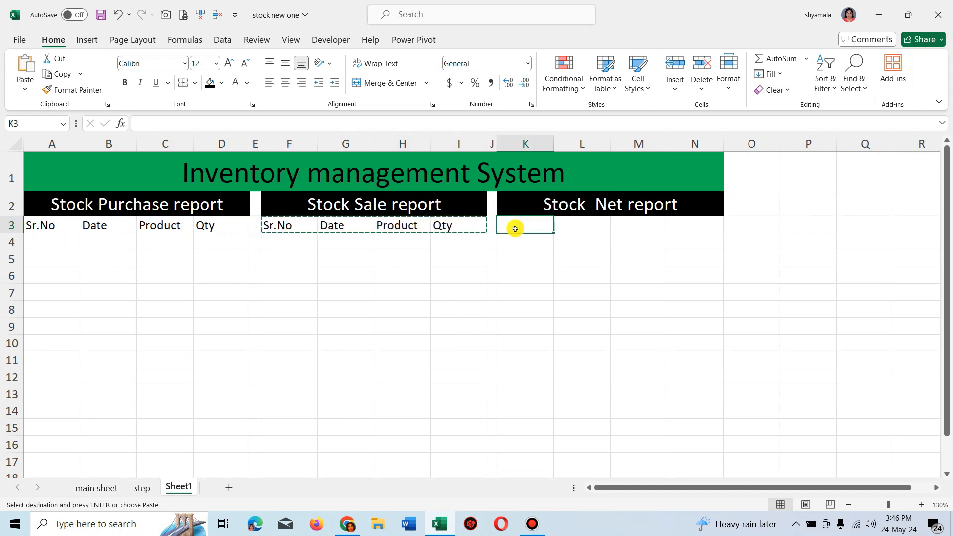
pyautogui.press('Return')
# Remove the Date heading from the net report and move Product to L3 and Qty to M3.
pyautogui.click(567, 227)
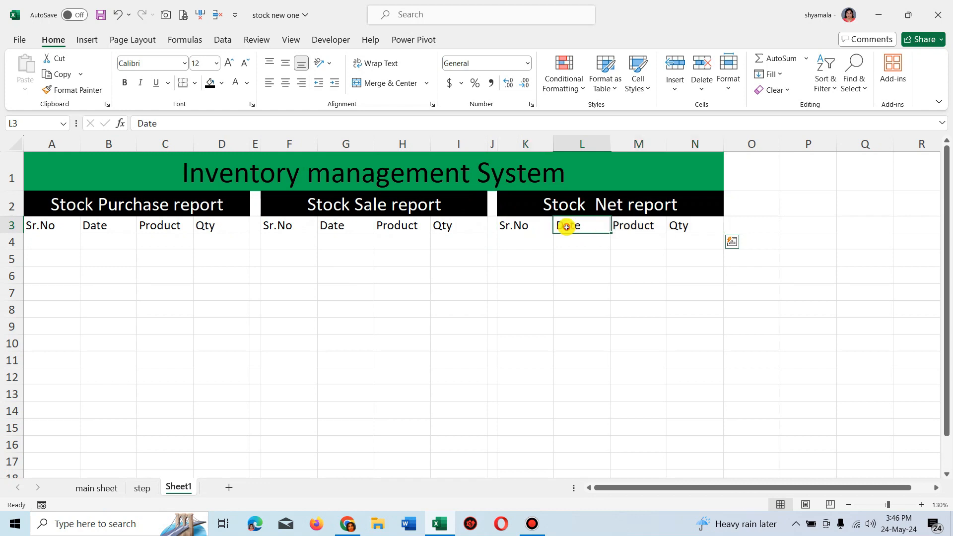
pyautogui.press('Delete')
pyautogui.click(626, 231)
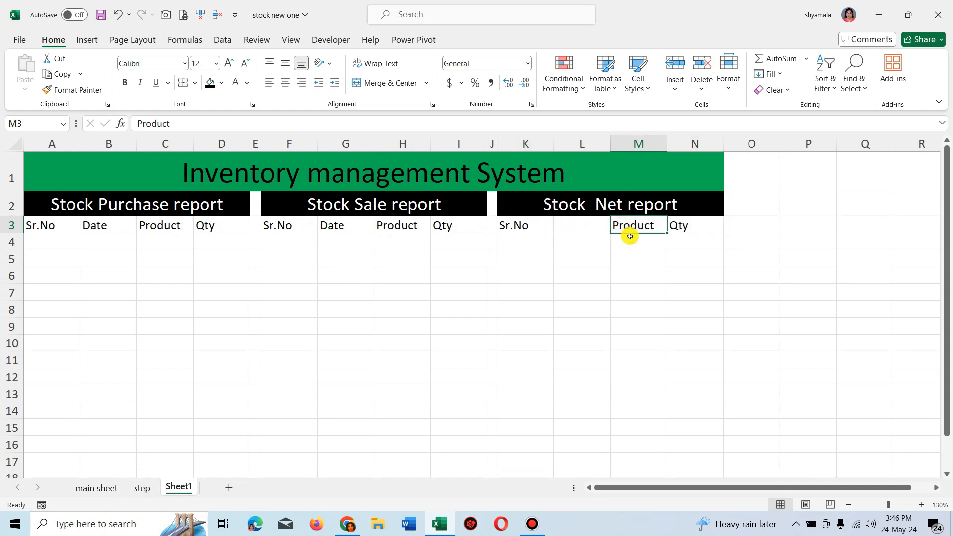
pyautogui.moveTo(630, 235); pyautogui.dragTo(591, 231)
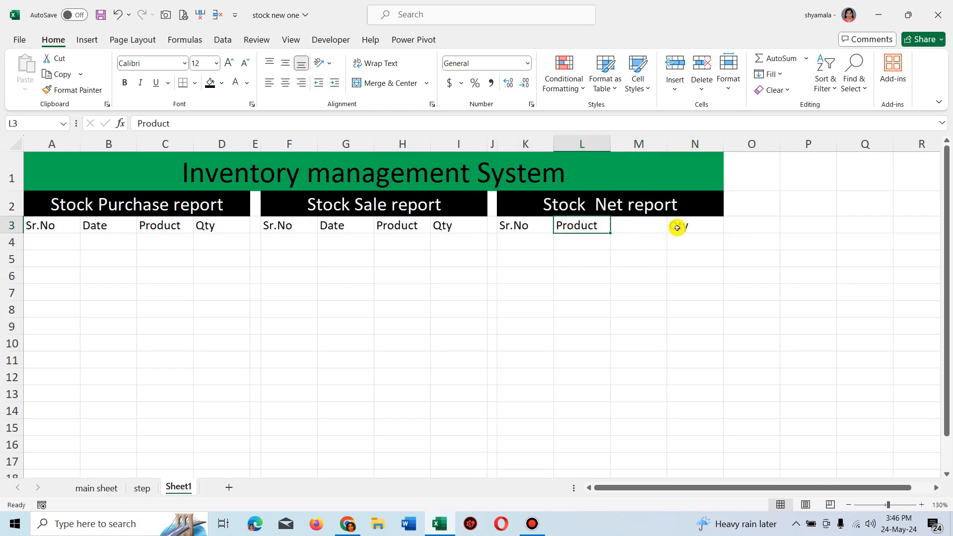
pyautogui.click(694, 235)
pyautogui.moveTo(693, 235); pyautogui.dragTo(641, 228)
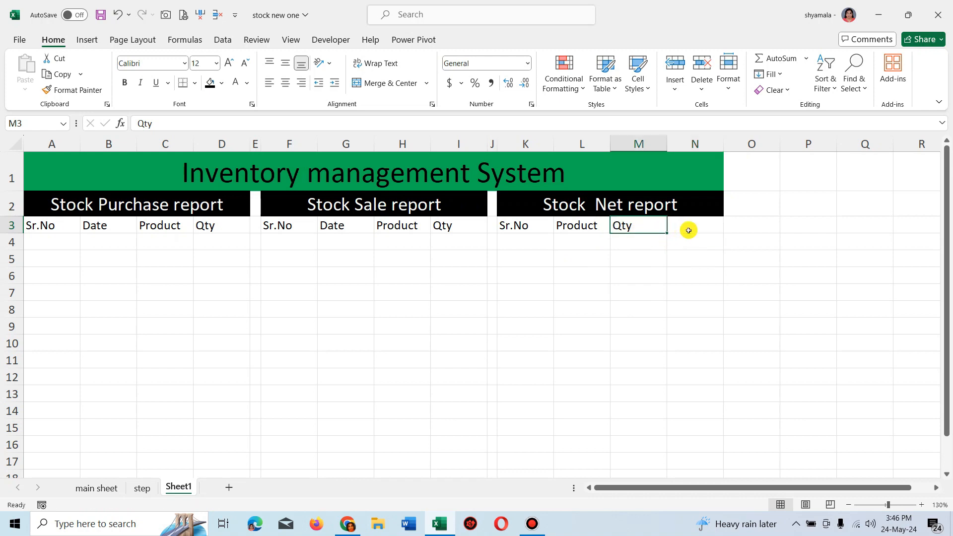
# Enter the heading "Stock Alert" in N3 as the net report's last column.
pyautogui.click(689, 230)
pyautogui.write('Stock Alret')
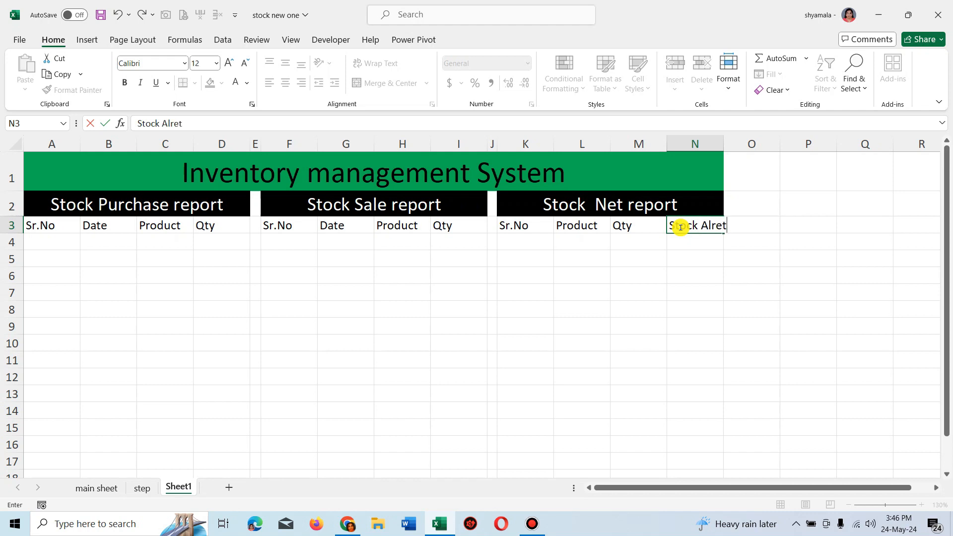
pyautogui.press('Return')
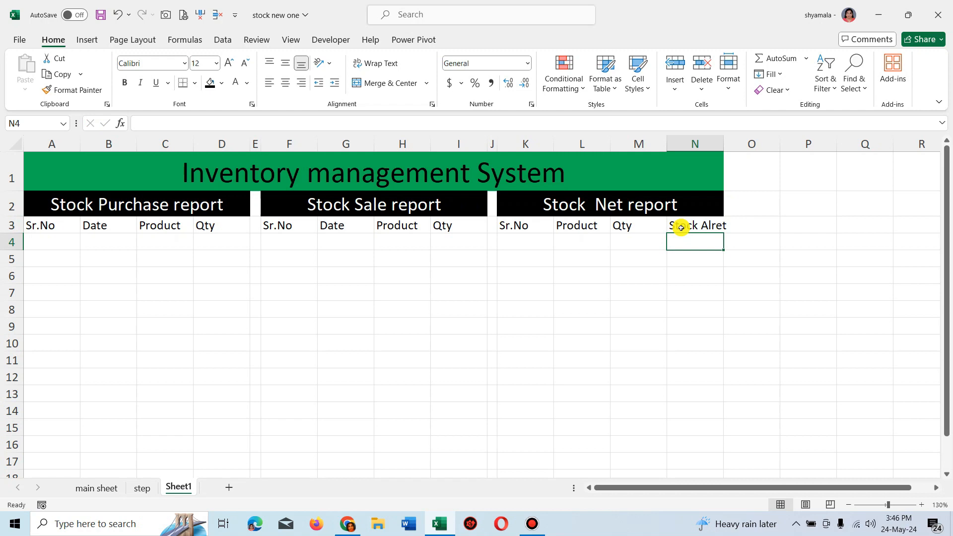
pyautogui.click(692, 227)
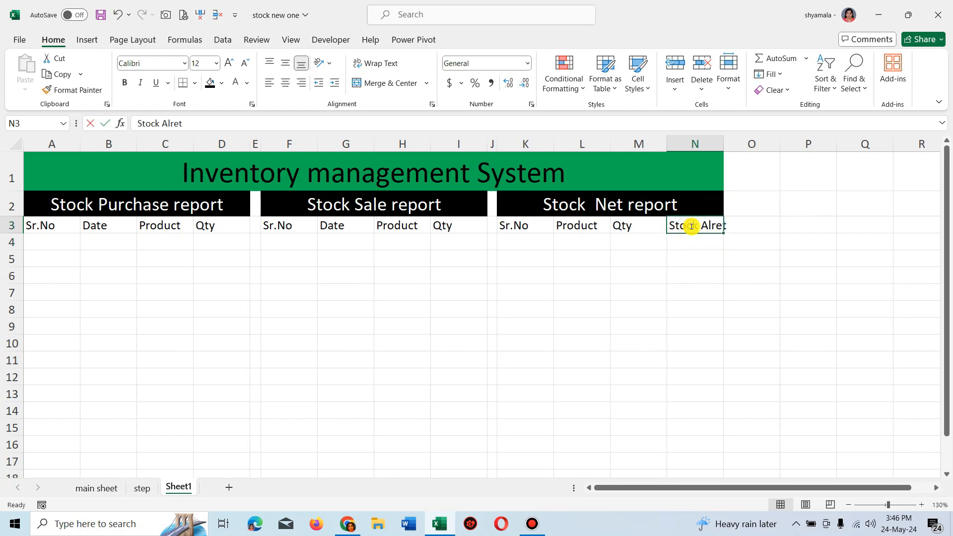
pyautogui.write('Alert')
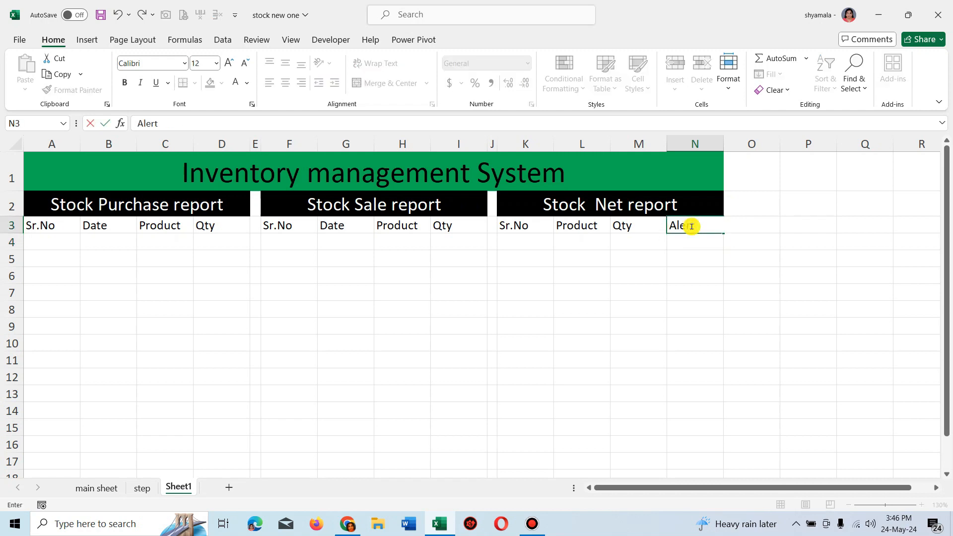
pyautogui.press('Return')
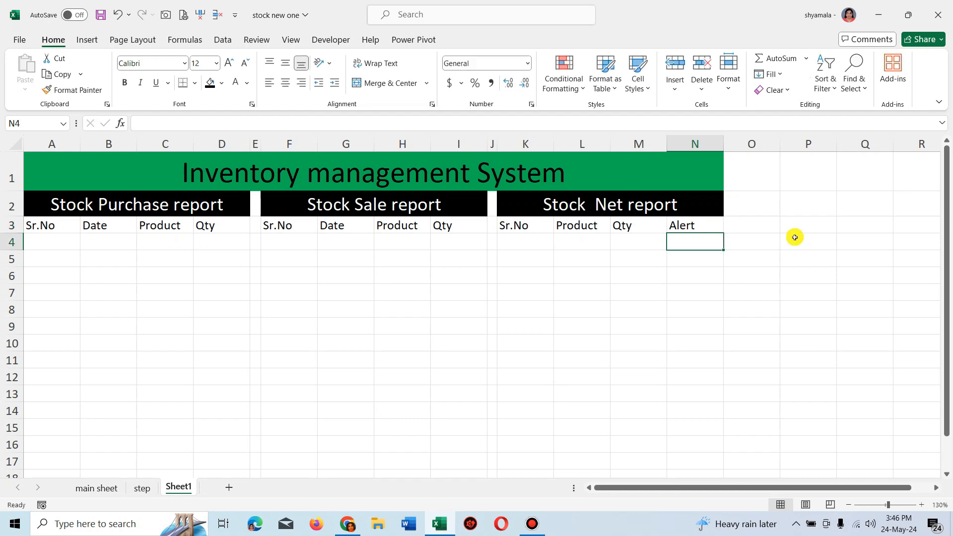
pyautogui.click(674, 221)
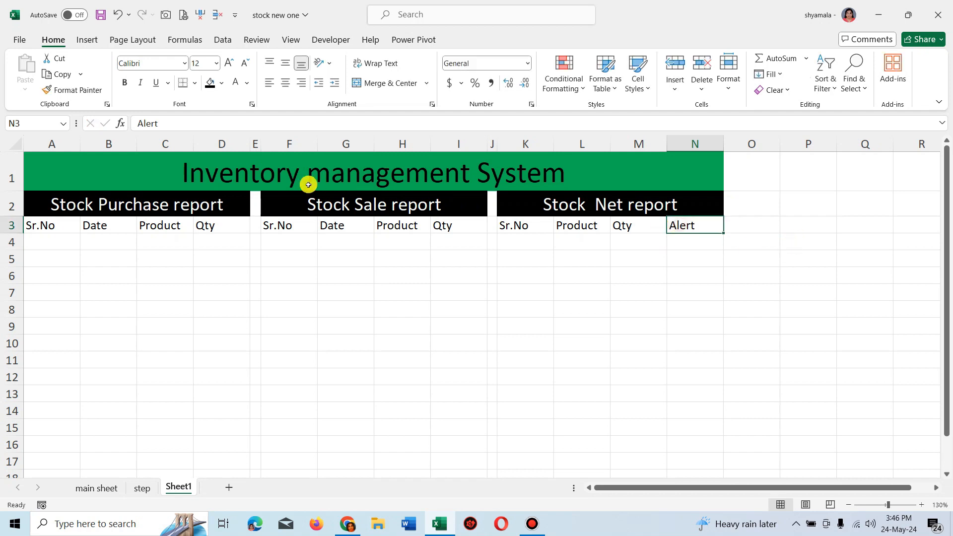
pyautogui.click(139, 124)
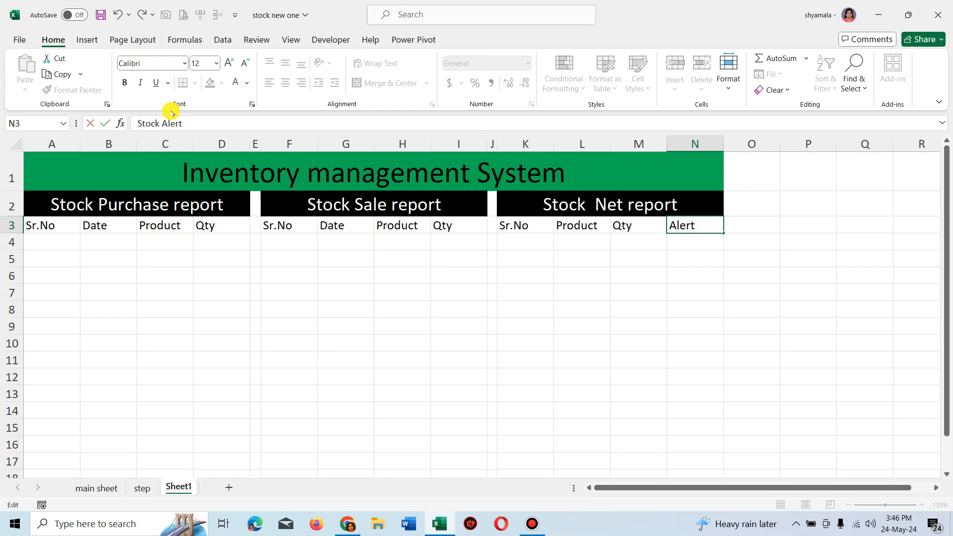
pyautogui.press('Return')
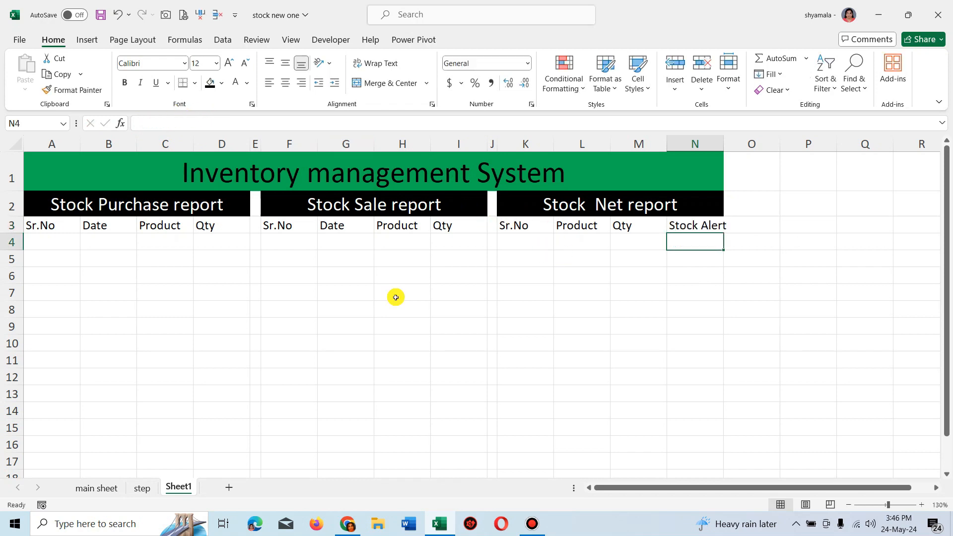
# Review the example's headings on the main sheet and the second instruction on the step sheet, and return to Sheet1.
pyautogui.click(97, 488)
pyautogui.moveTo(127, 159); pyautogui.dragTo(130, 217)
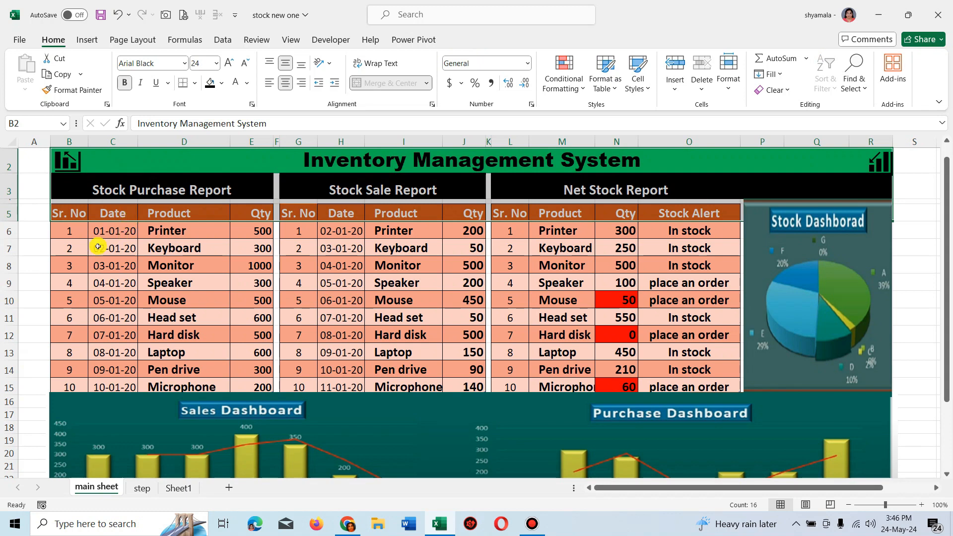
pyautogui.click(142, 487)
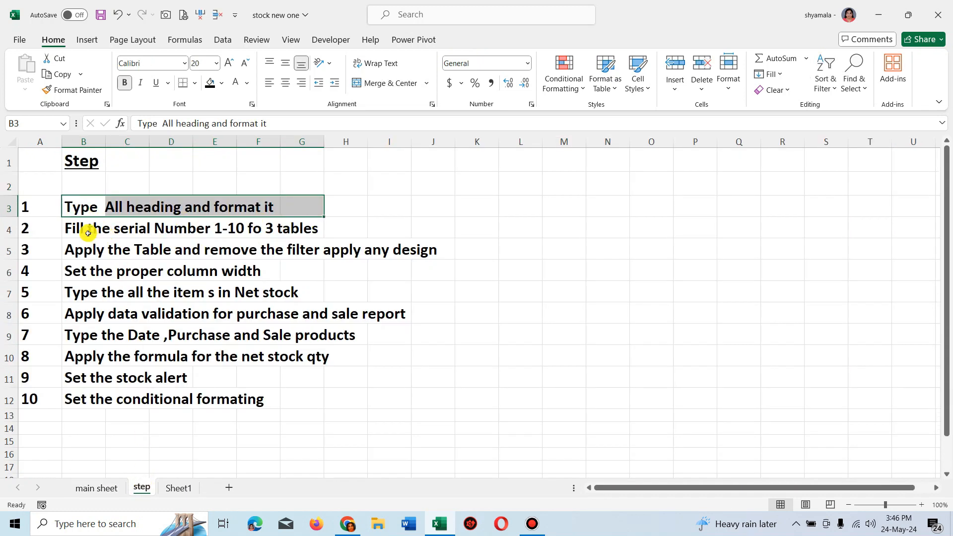
pyautogui.moveTo(70, 229); pyautogui.dragTo(318, 230)
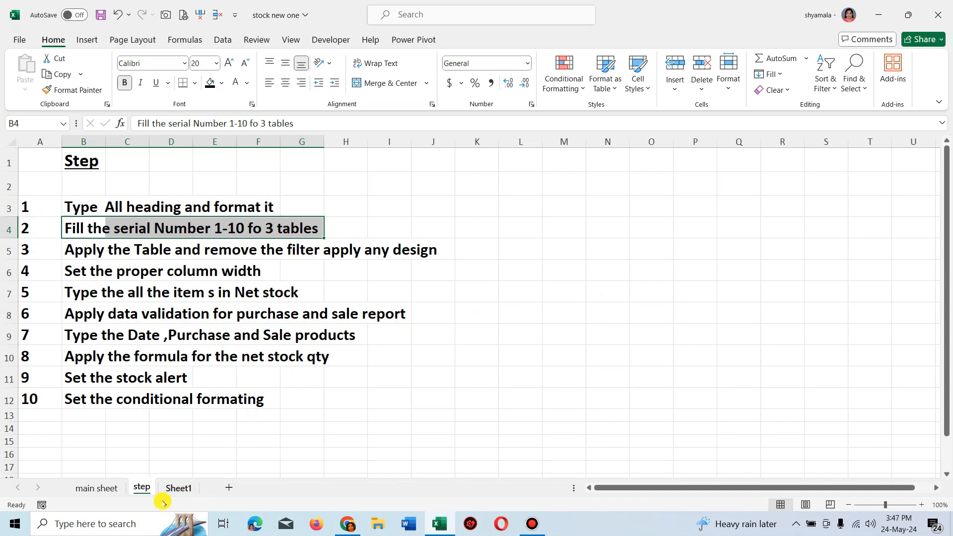
pyautogui.click(107, 488)
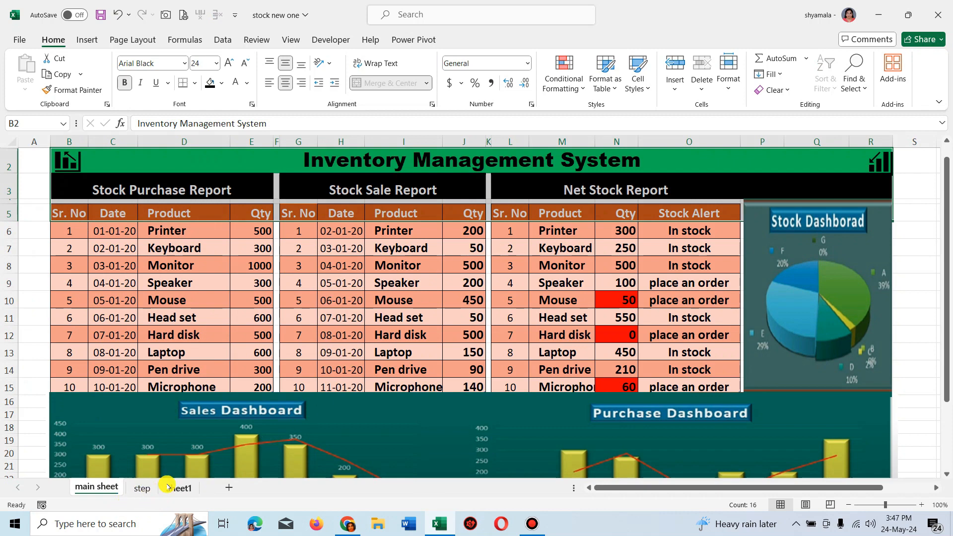
pyautogui.click(191, 489)
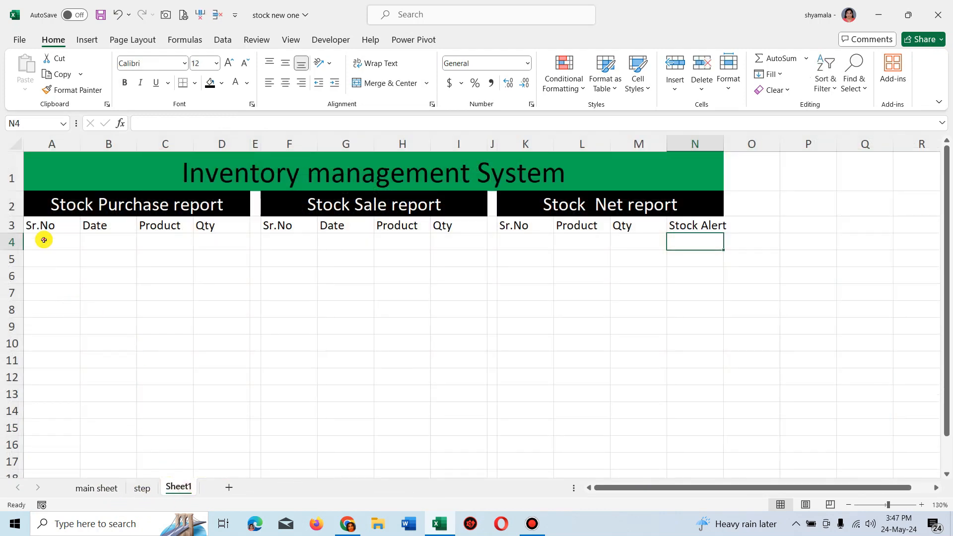
# Fill the purchase report's serial numbers from A4 down with a linear column series from 1 to 10, step value 1.
pyautogui.click(44, 240)
pyautogui.write('1')
pyautogui.press('Return')
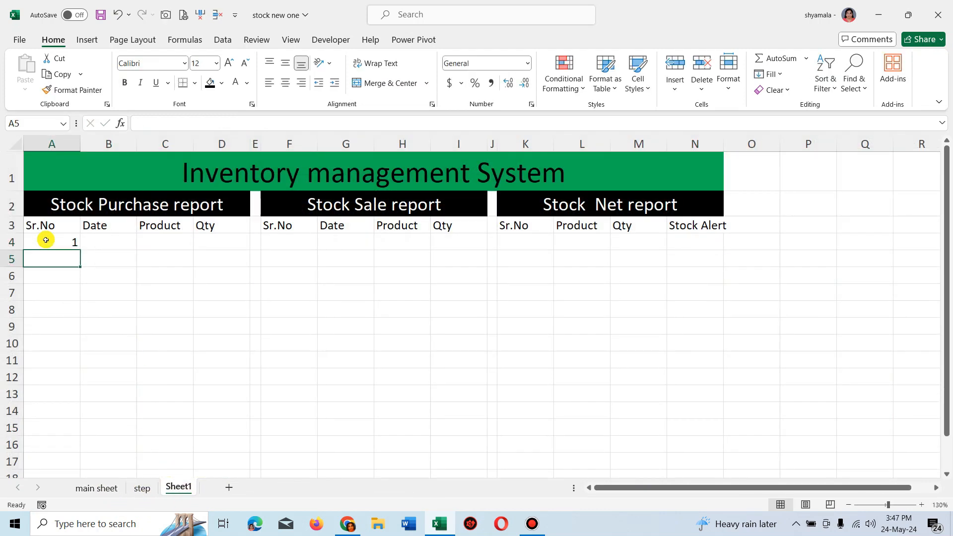
pyautogui.click(49, 239)
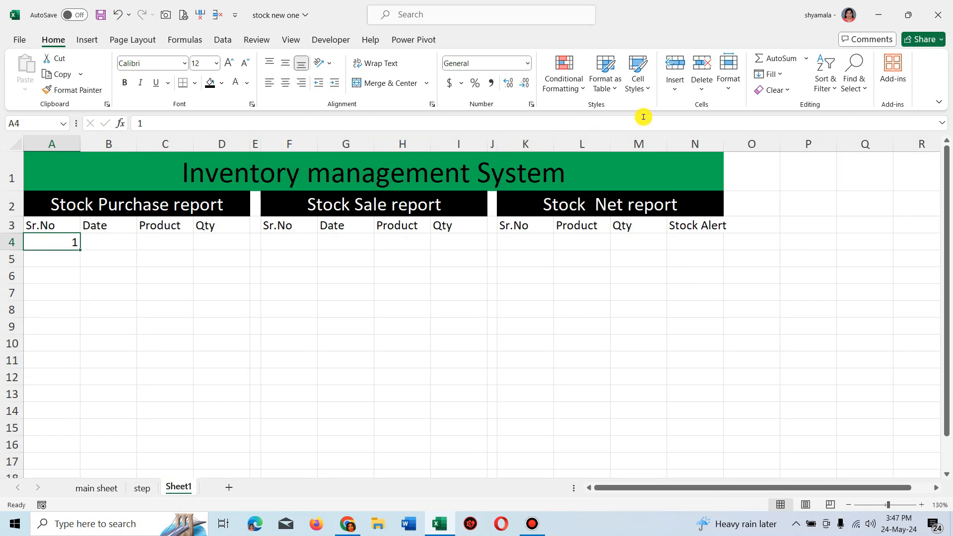
pyautogui.click(780, 75)
pyautogui.click(797, 182)
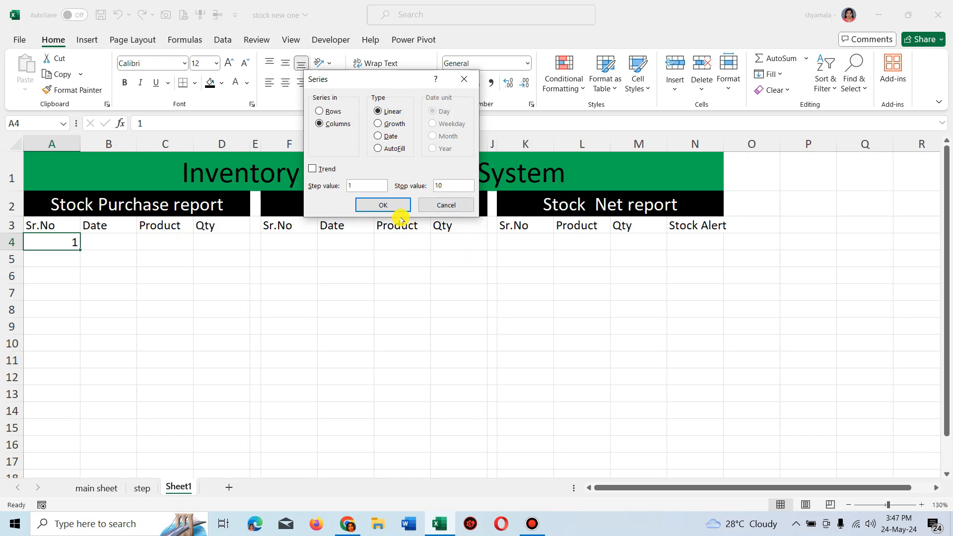
pyautogui.click(375, 206)
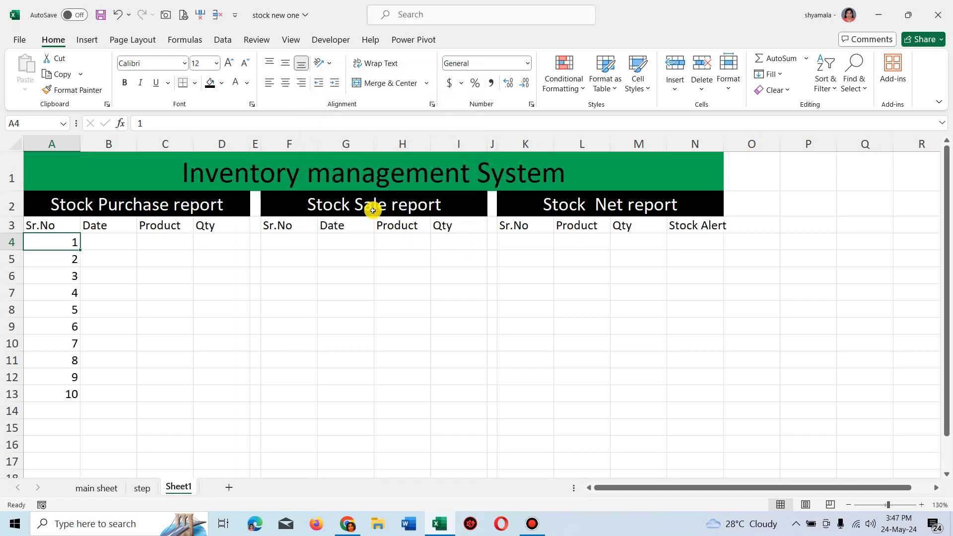
# Fill the sale report's serial numbers from F4 down with a linear column series from 1 to 10, step value 1.
pyautogui.click(286, 246)
pyautogui.write('1')
pyautogui.press('Return')
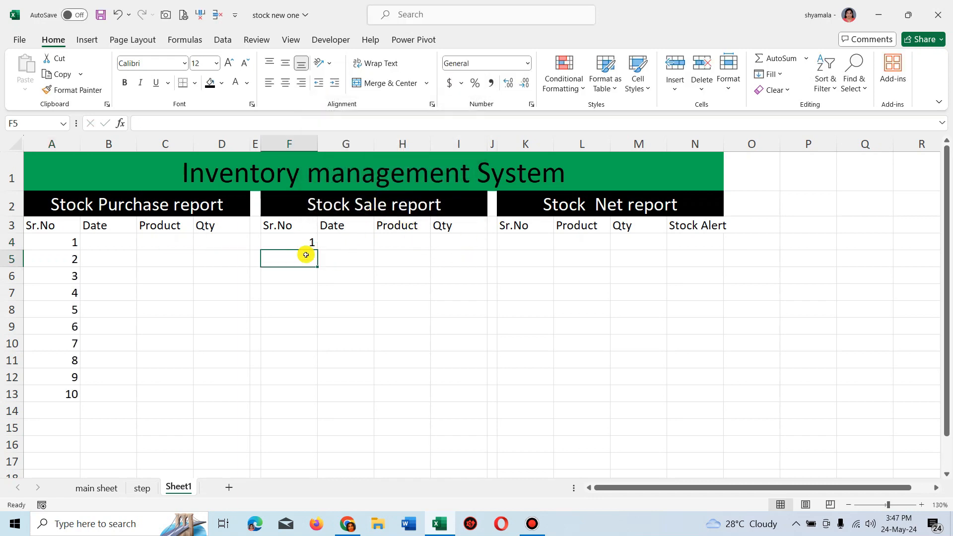
pyautogui.click(303, 243)
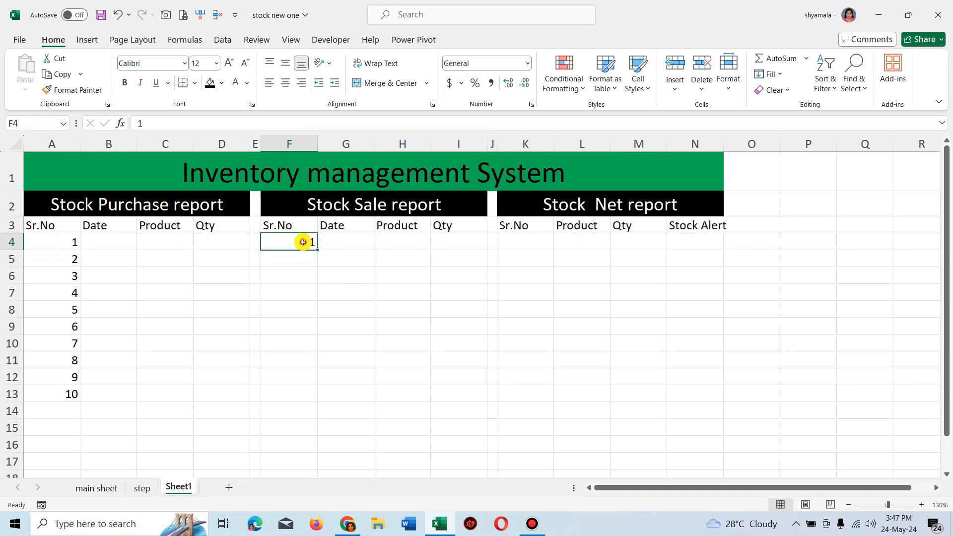
pyautogui.click(772, 74)
pyautogui.click(790, 181)
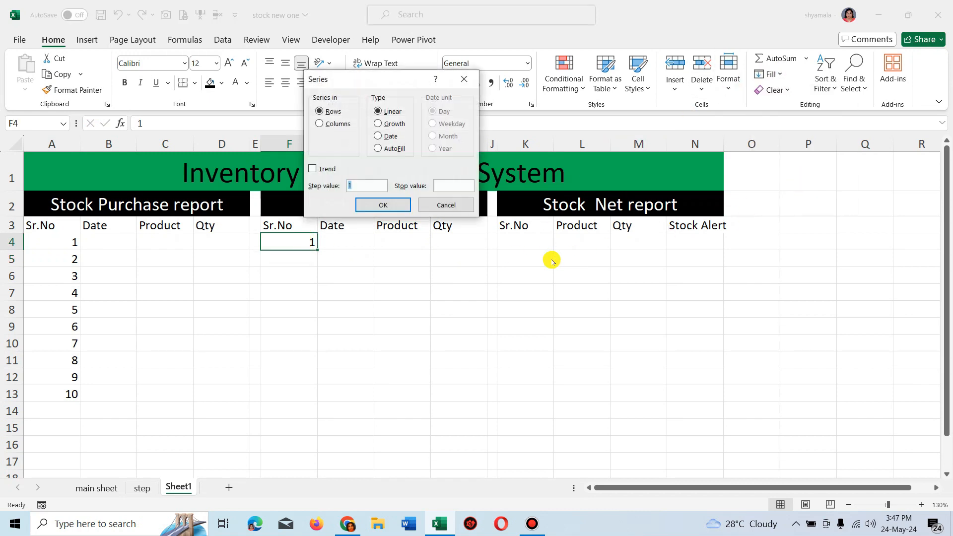
pyautogui.click(337, 124)
pyautogui.click(382, 204)
# Fill the net report's serial numbers from K4 down with a linear column series from 1 to 10, step value 1.
pyautogui.doubleClick(521, 237)
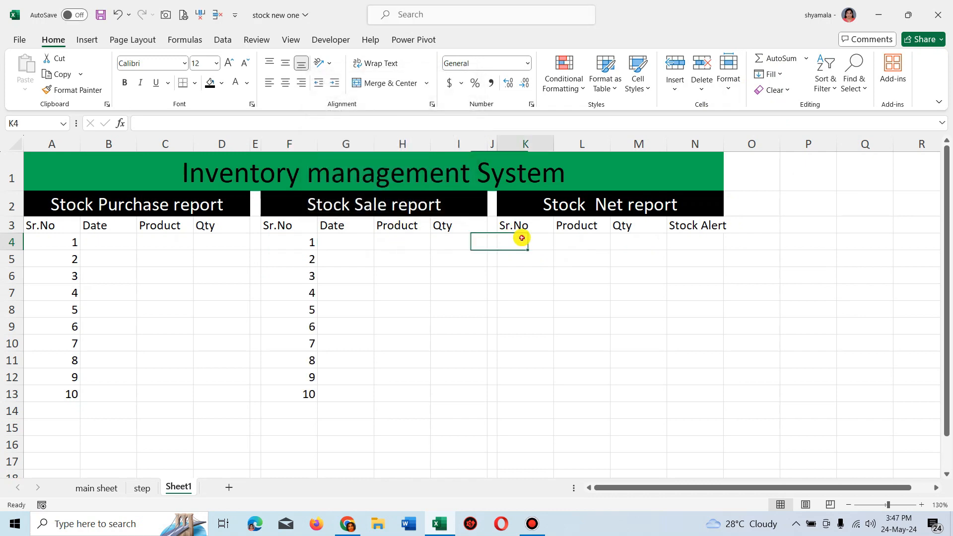
pyautogui.write('1')
pyautogui.press('Return')
pyautogui.click(521, 237)
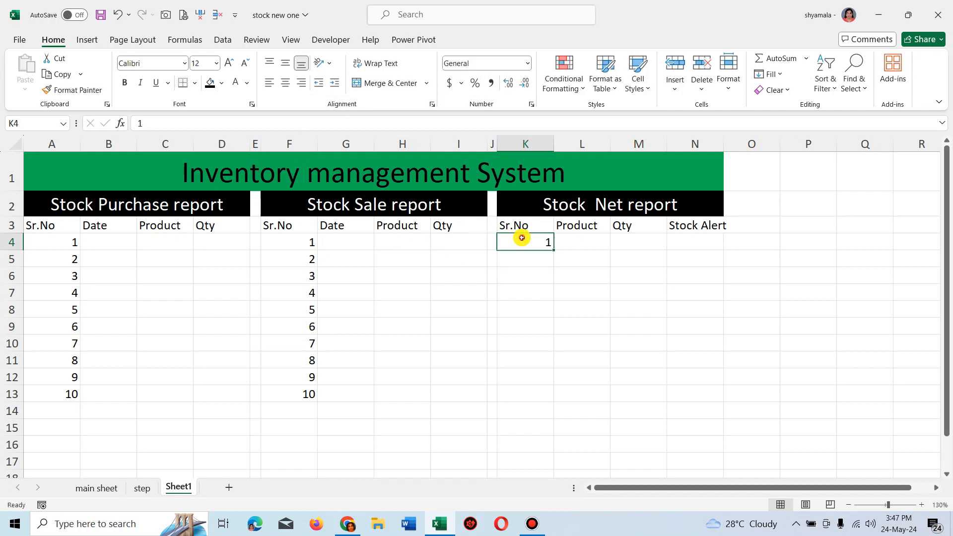
pyautogui.click(777, 73)
pyautogui.click(797, 185)
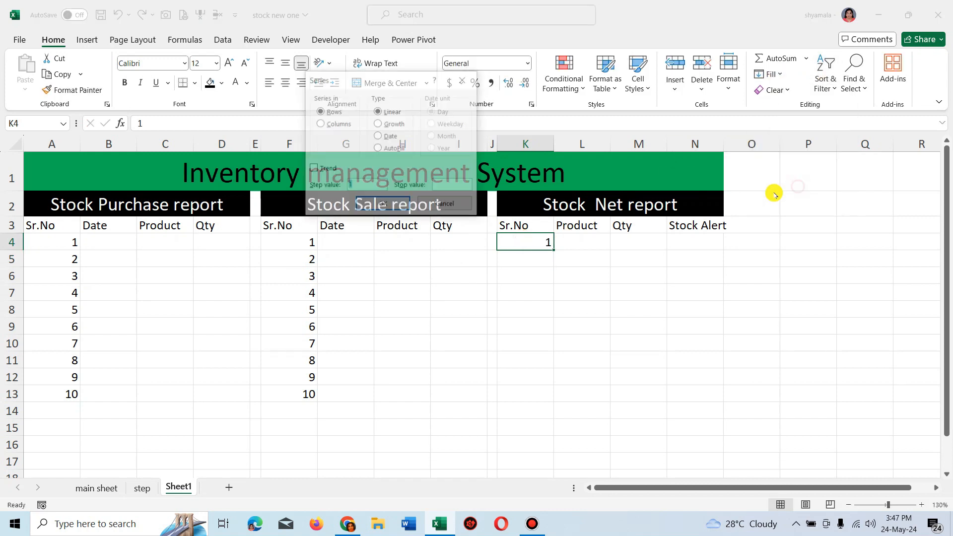
pyautogui.click(344, 124)
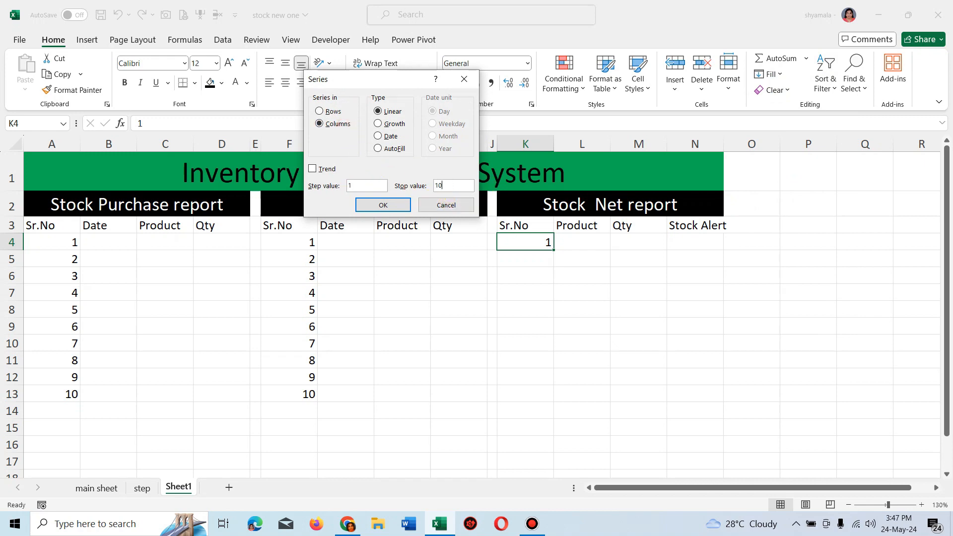
pyautogui.write('10')
pyautogui.click(377, 204)
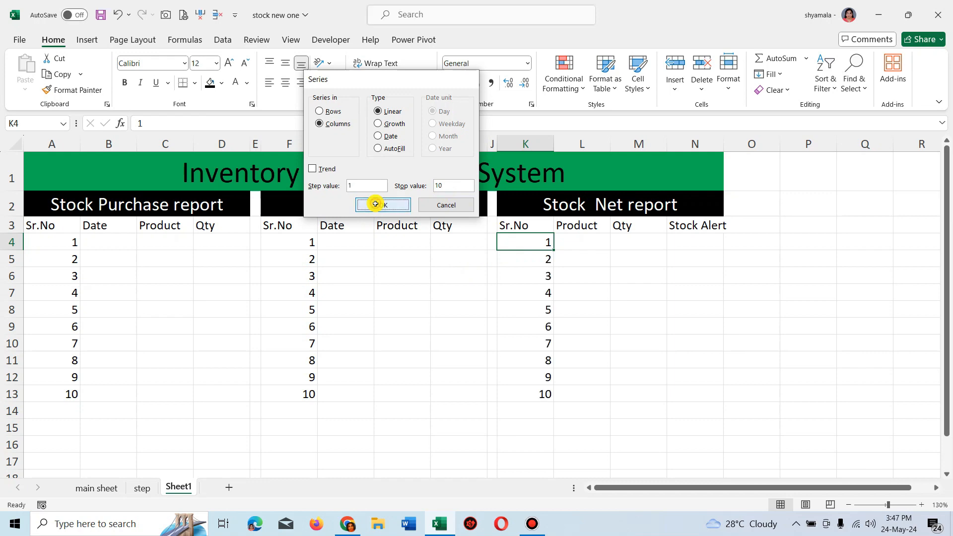
# Review the example's three serial number columns and the third instruction on the step sheet, and return to Sheet1.
pyautogui.click(104, 488)
pyautogui.moveTo(70, 231); pyautogui.dragTo(70, 388)
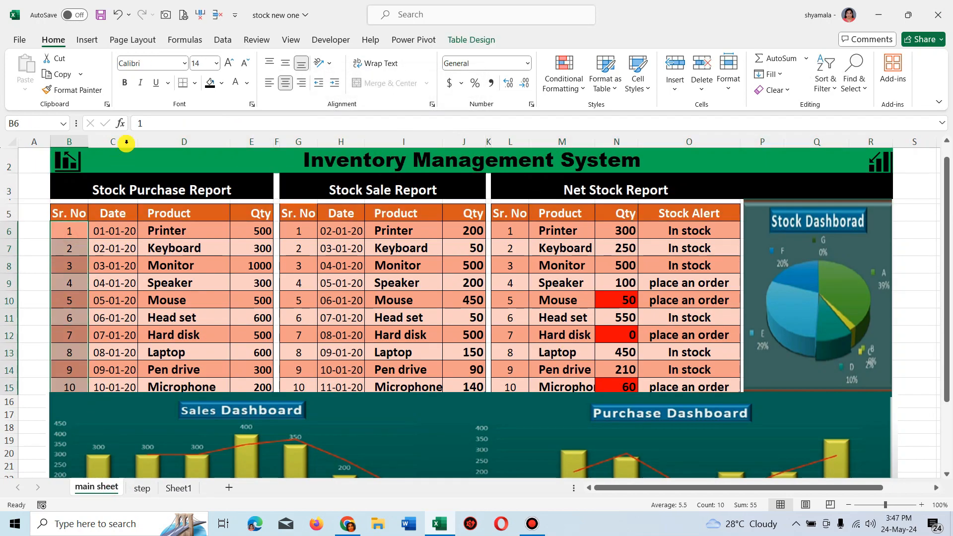
pyautogui.click(295, 229)
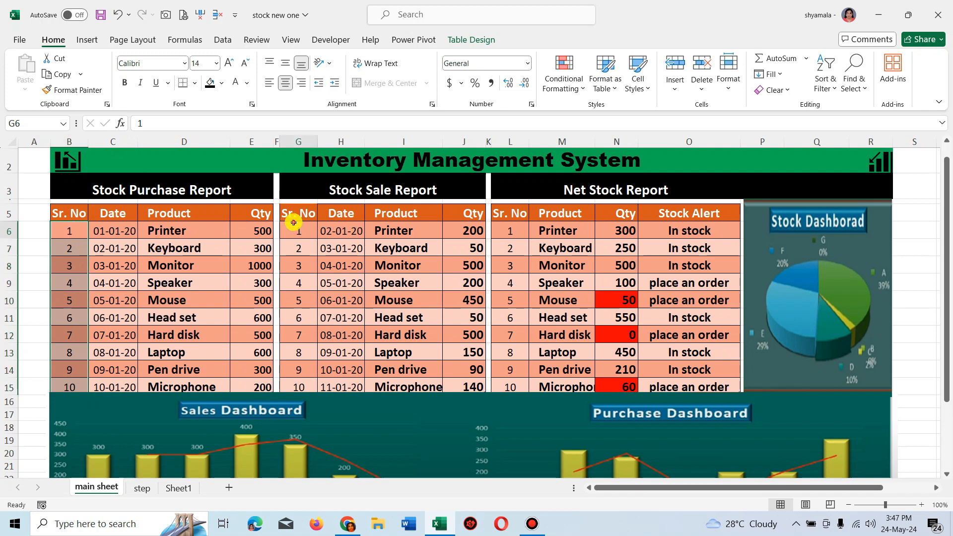
pyautogui.click(510, 215)
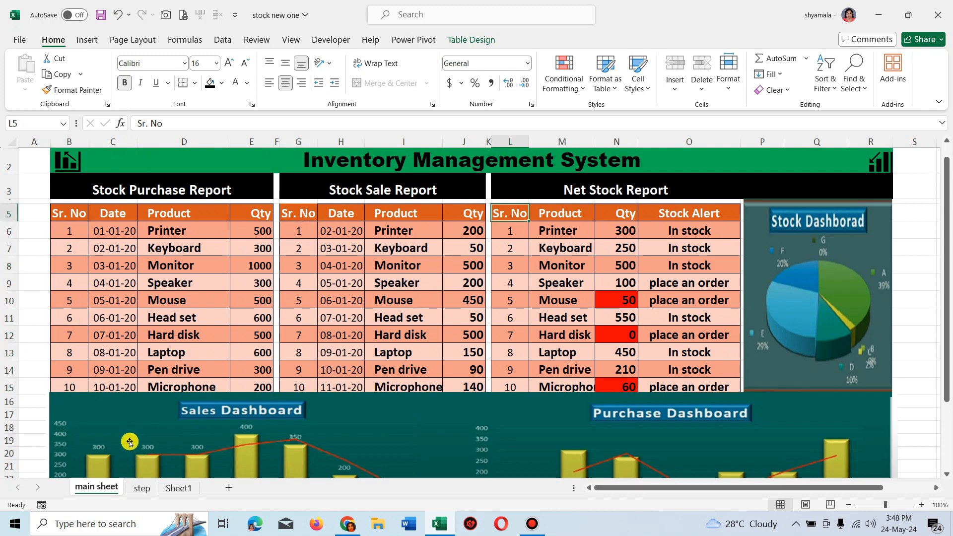
pyautogui.click(142, 488)
pyautogui.moveTo(78, 245); pyautogui.dragTo(561, 250)
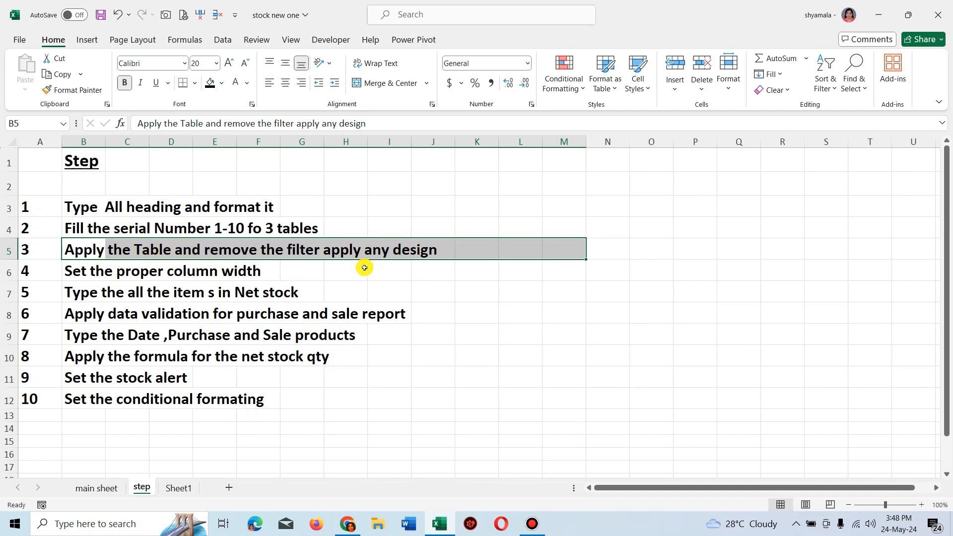
pyautogui.click(160, 350)
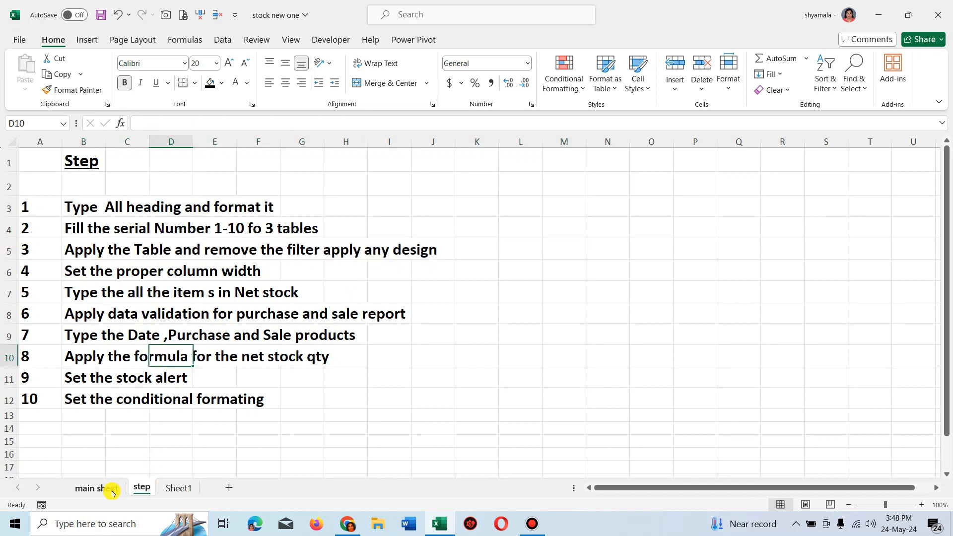
pyautogui.click(171, 488)
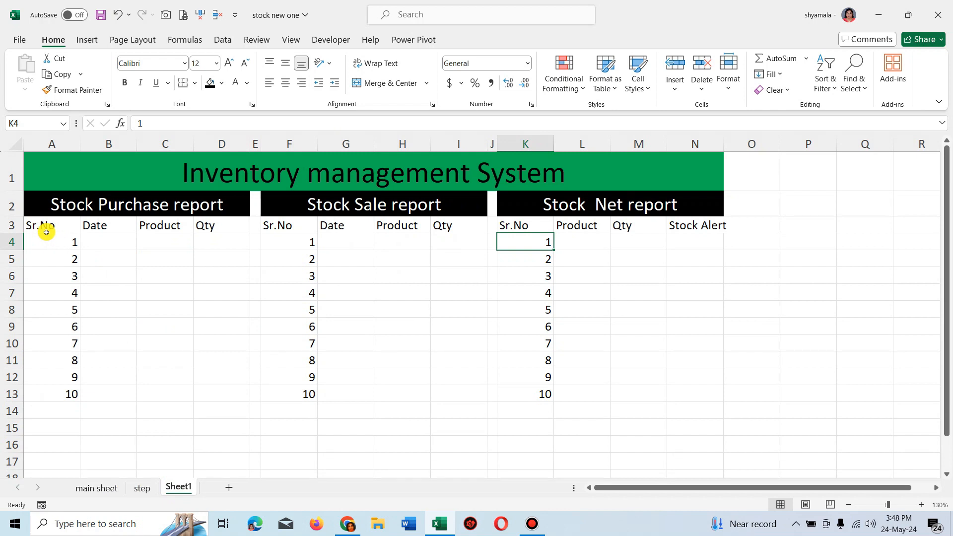
# Convert the purchase report range A3:D13 into a table with headers.
pyautogui.moveTo(54, 227); pyautogui.dragTo(198, 394)
pyautogui.click(88, 39)
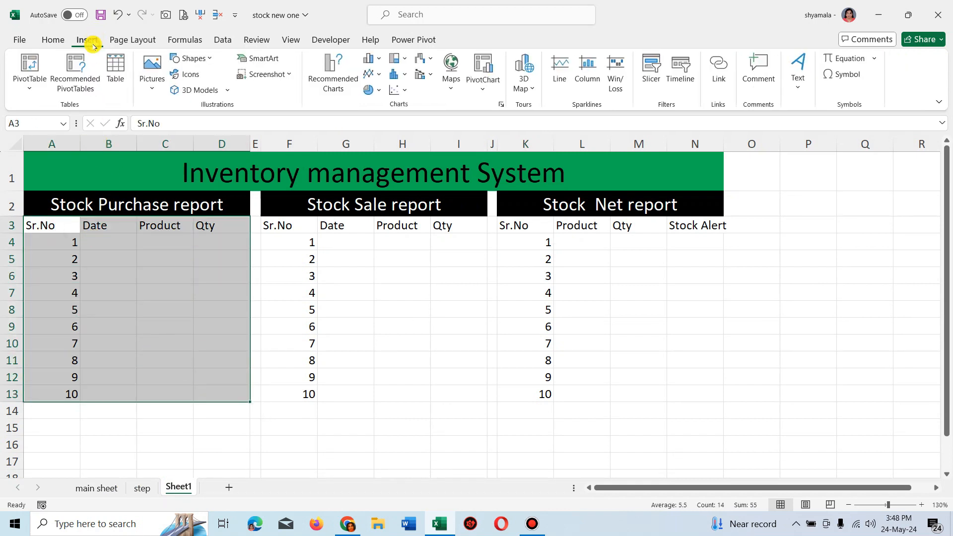
pyautogui.click(113, 91)
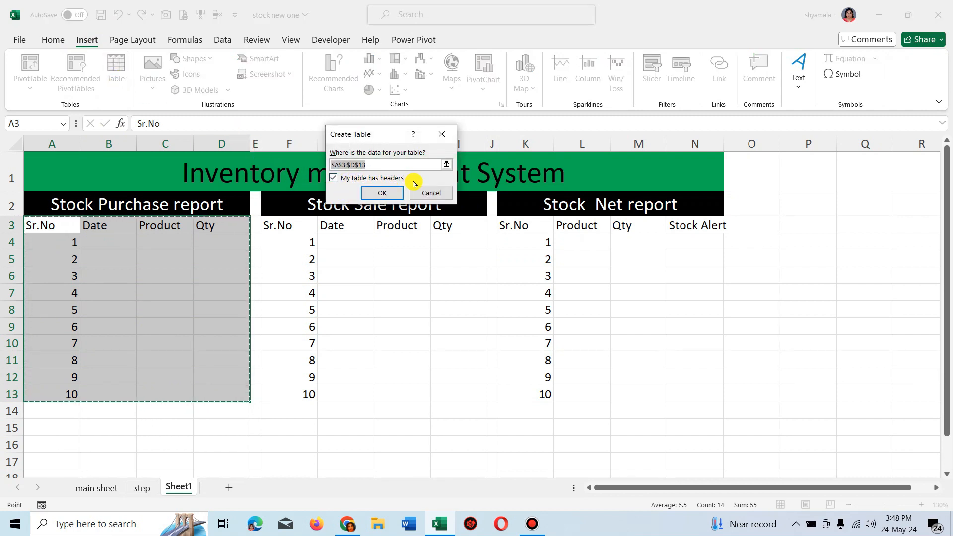
pyautogui.click(385, 192)
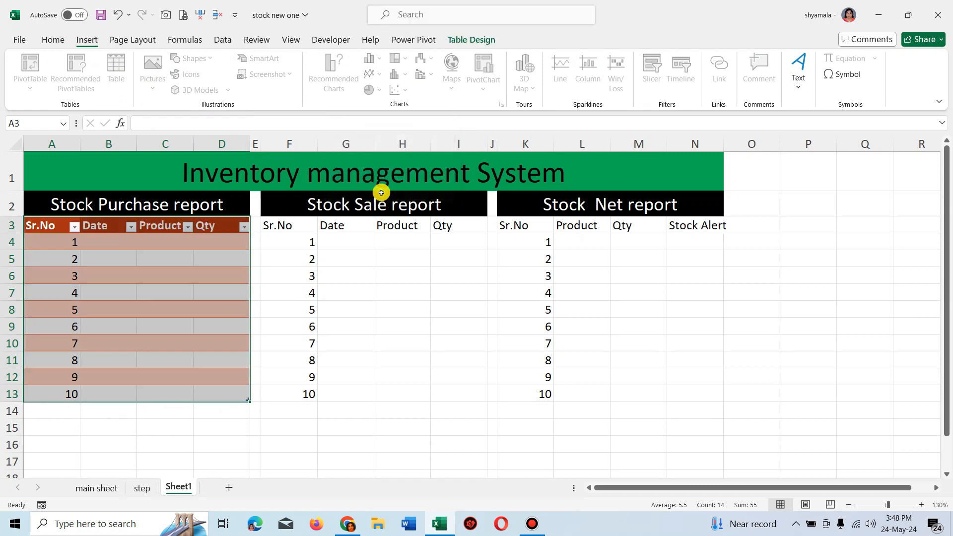
# Convert the sale report range F3:I13 into a table with headers.
pyautogui.moveTo(276, 222); pyautogui.dragTo(455, 399)
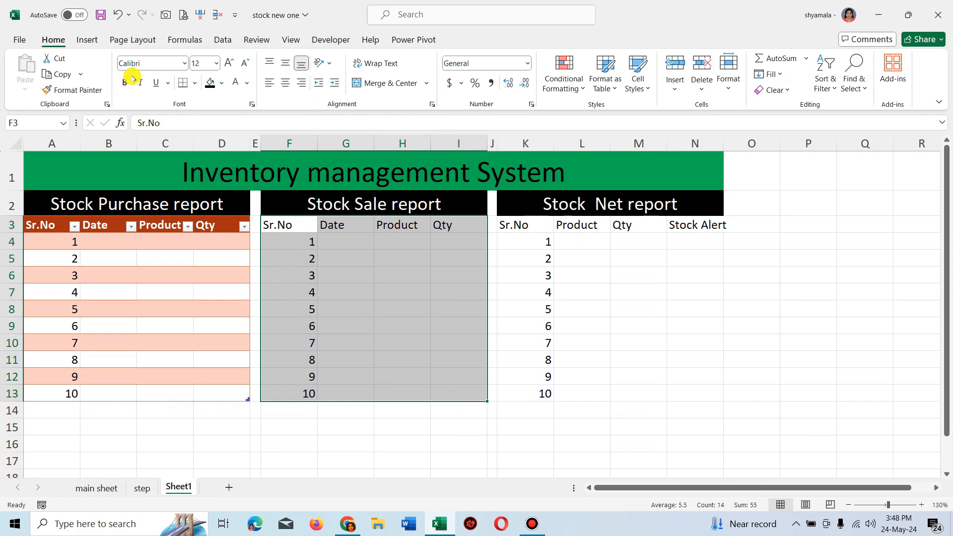
pyautogui.click(87, 40)
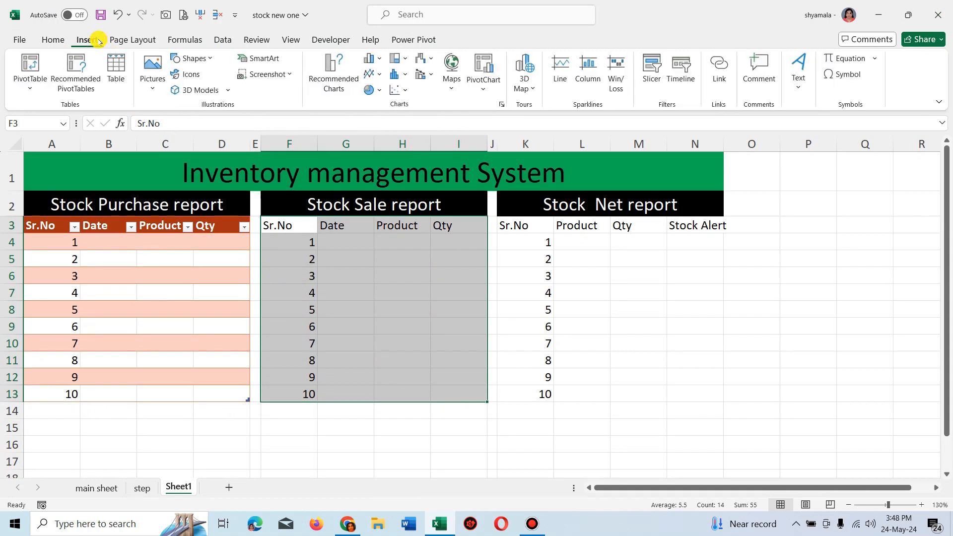
pyautogui.click(118, 80)
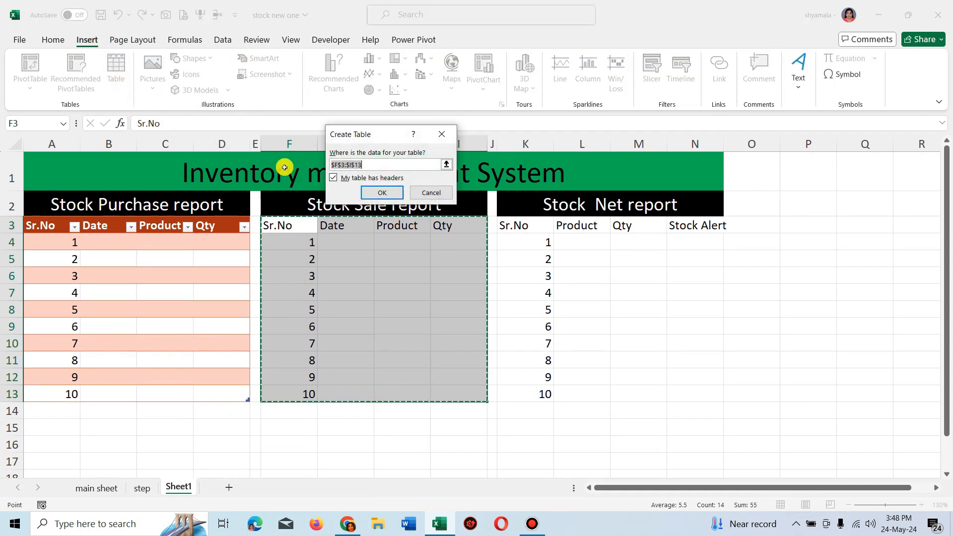
pyautogui.click(383, 194)
# Convert the net report range K3:N13 into a table with headers.
pyautogui.click(527, 227)
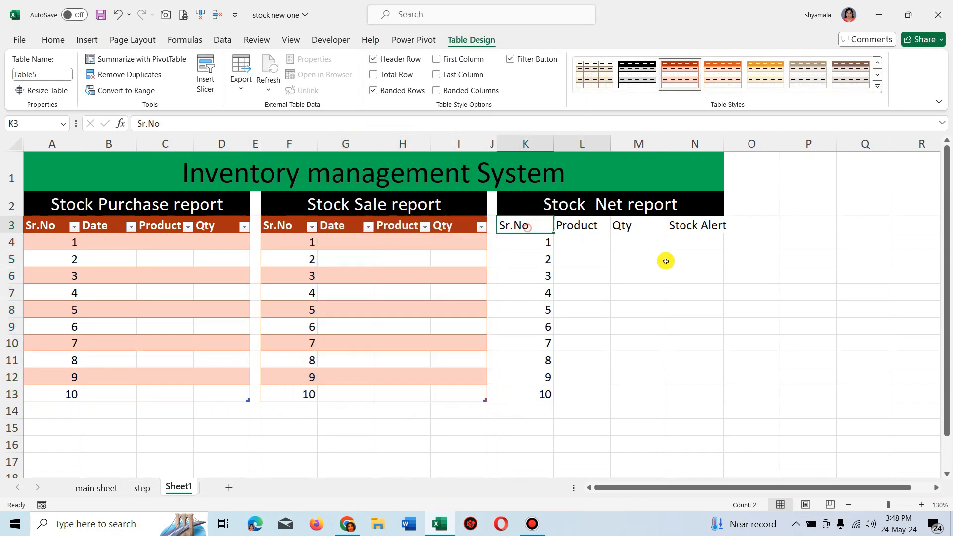
pyautogui.moveTo(666, 261); pyautogui.dragTo(693, 398)
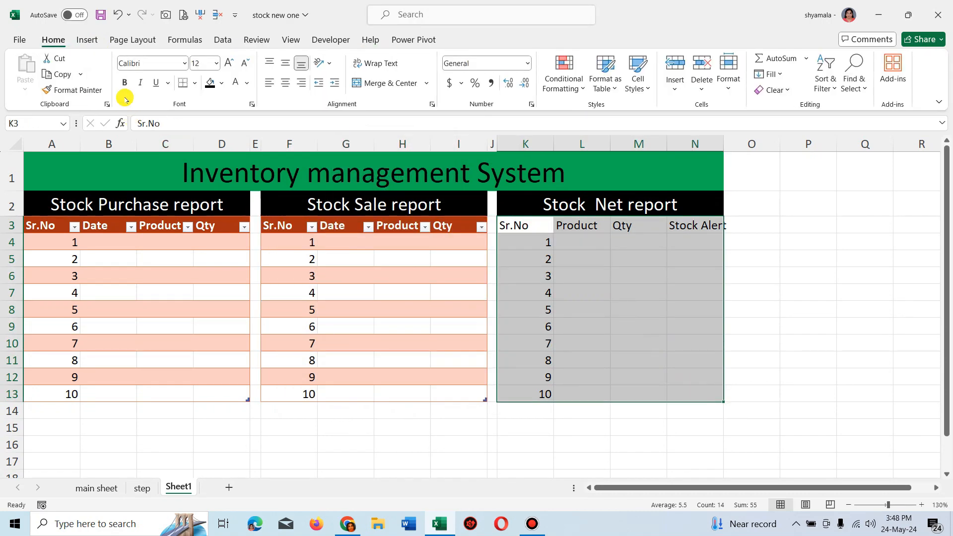
pyautogui.click(89, 39)
pyautogui.click(122, 85)
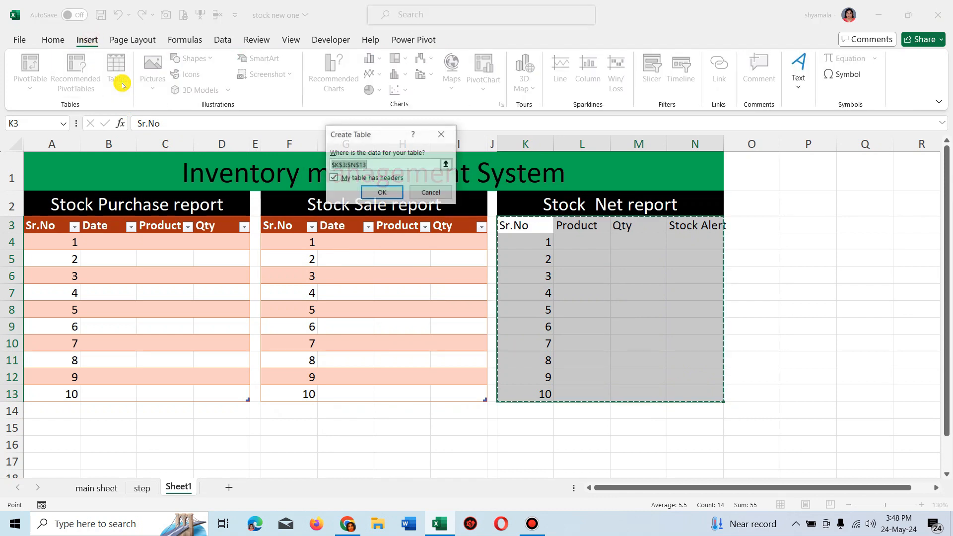
pyautogui.click(385, 193)
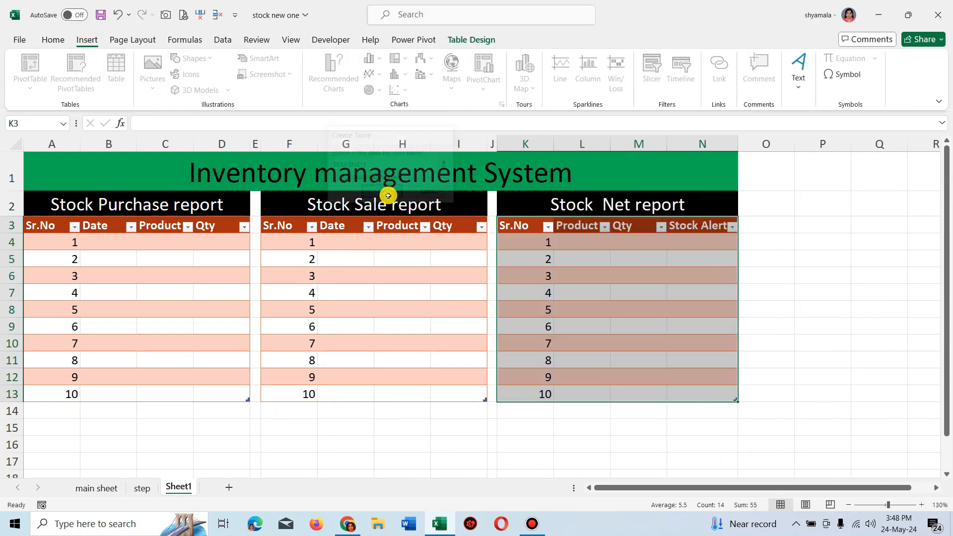
# Remove the filter buttons from the header rows of the purchase, sale and net report tables.
pyautogui.click(214, 257)
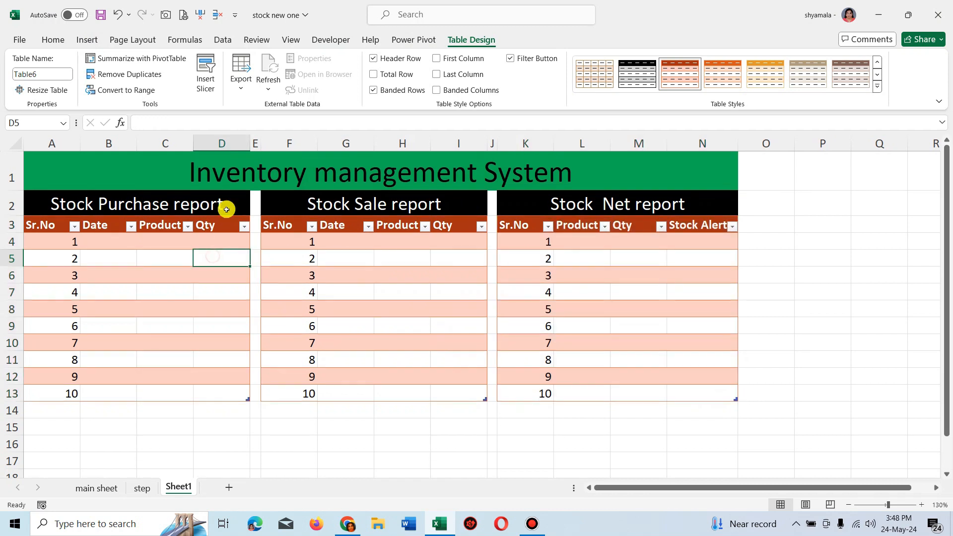
pyautogui.click(223, 39)
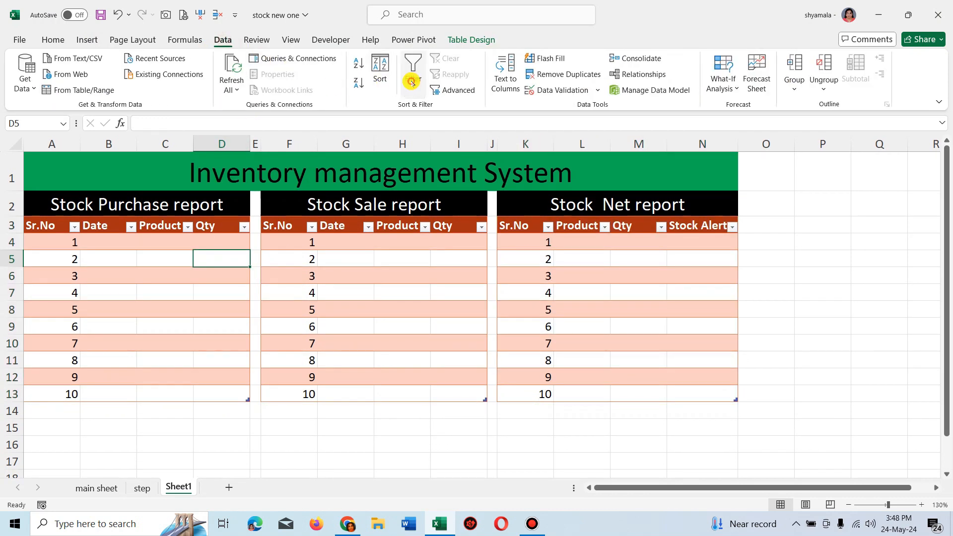
pyautogui.click(410, 79)
pyautogui.click(394, 277)
pyautogui.click(412, 87)
pyautogui.click(596, 271)
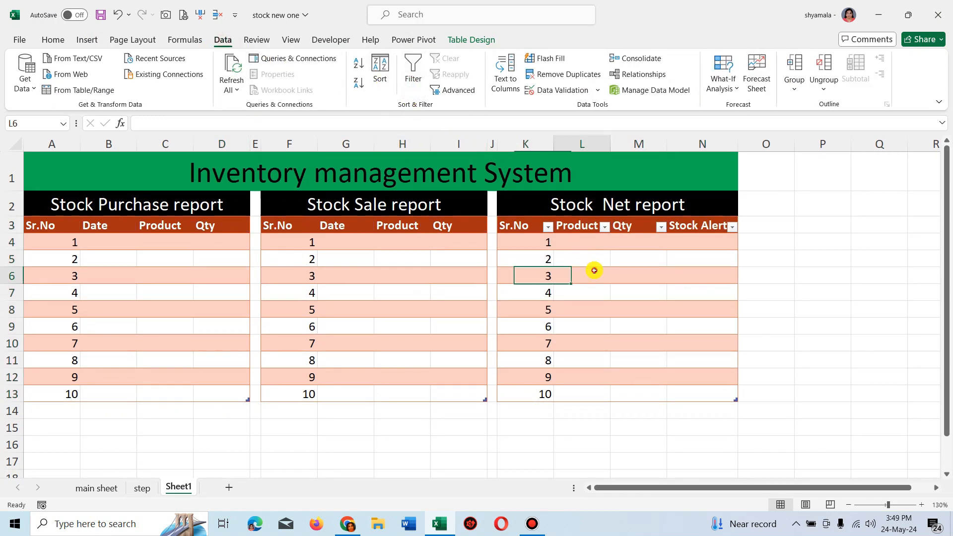
pyautogui.click(416, 74)
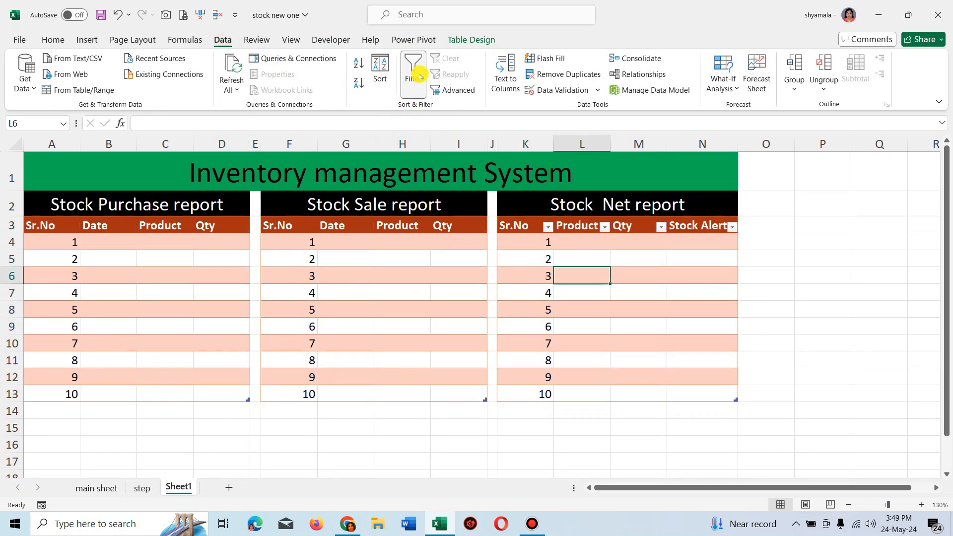
# Apply the red-orange Medium table style with fully shaded bands and white gridlines to the purchase report table.
pyautogui.click(52, 225)
pyautogui.click(471, 39)
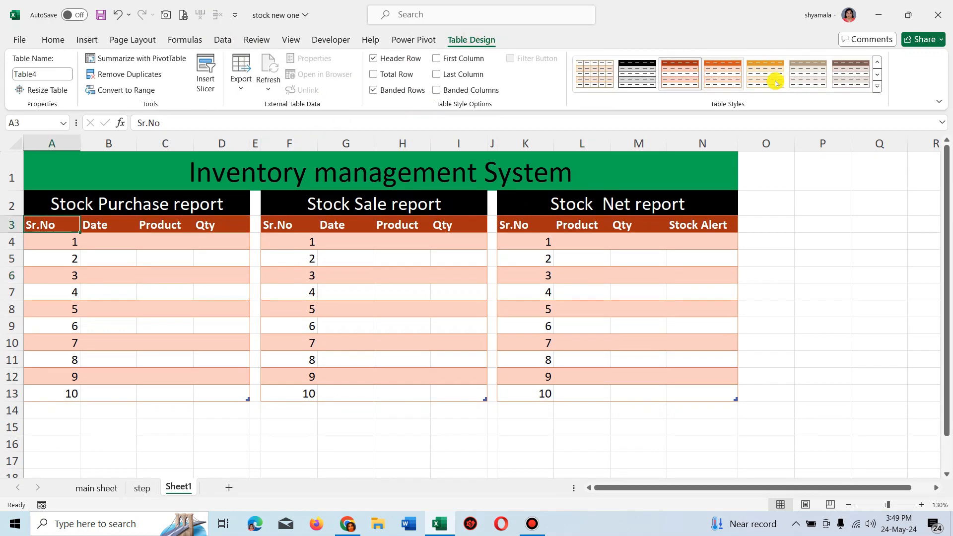
pyautogui.click(879, 87)
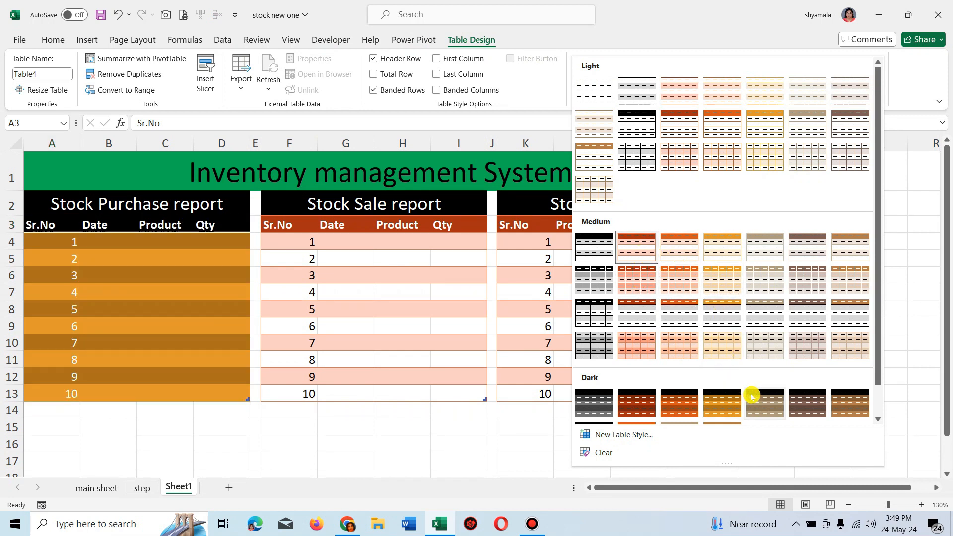
pyautogui.click(631, 284)
# Apply the purchase table's red-orange Medium style to the sale report and net report tables.
pyautogui.click(346, 258)
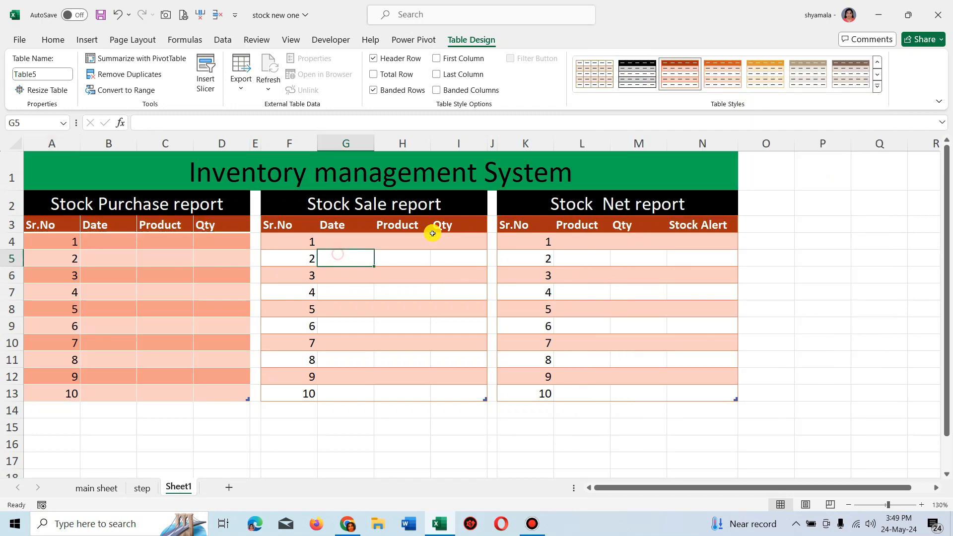
pyautogui.click(878, 86)
pyautogui.click(637, 287)
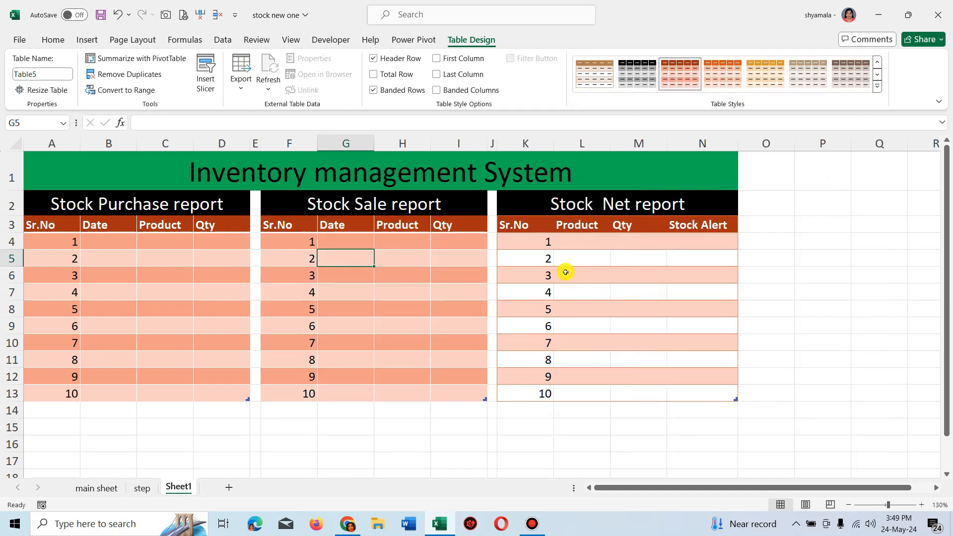
pyautogui.click(567, 263)
pyautogui.click(878, 87)
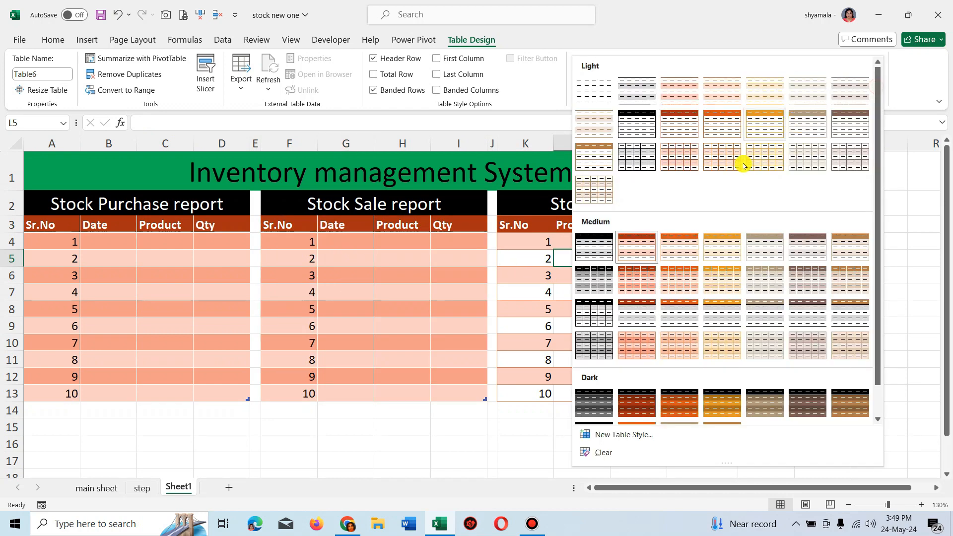
pyautogui.click(637, 282)
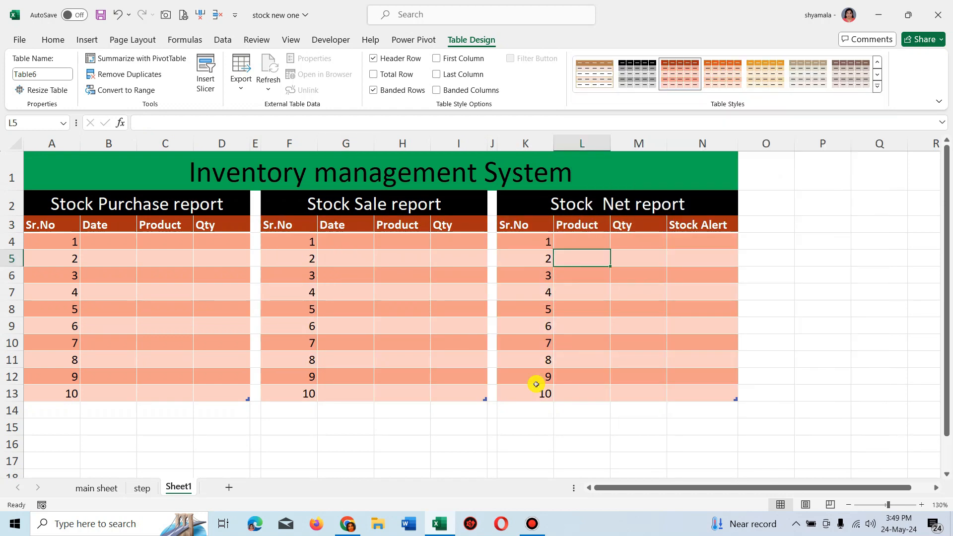
# Following step 4 of the step list, set the Product columns of the purchase, sale and net report tables in Sheet1 to width 16.
pyautogui.click(97, 488)
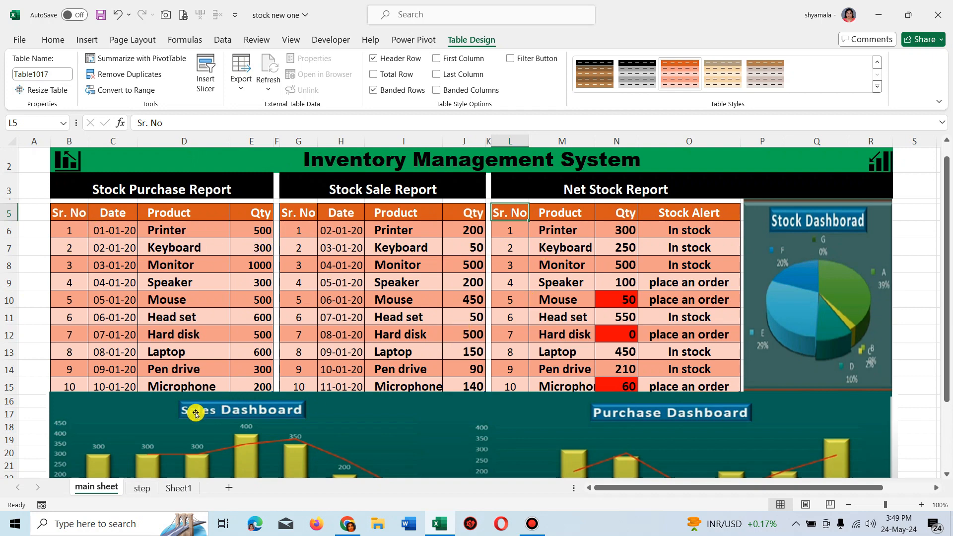
pyautogui.click(143, 489)
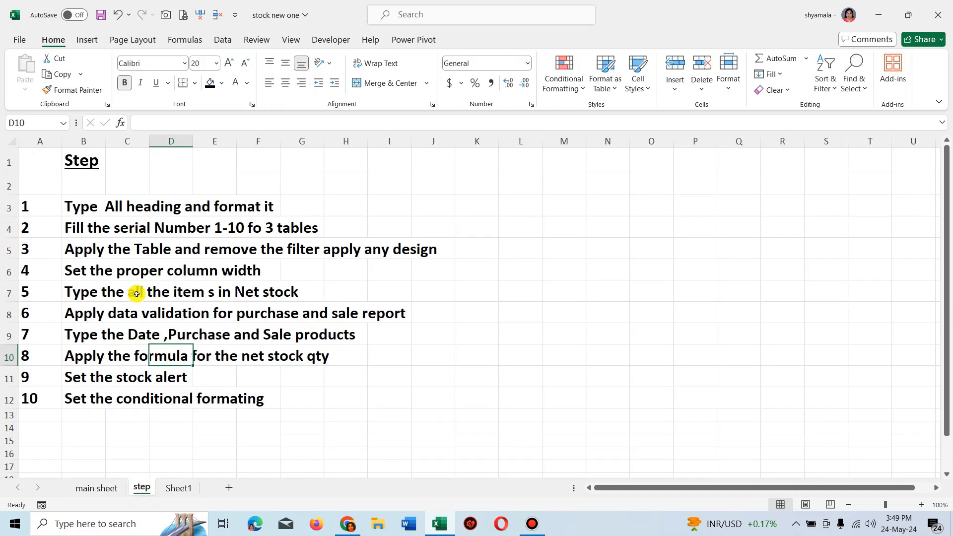
pyautogui.moveTo(58, 275); pyautogui.dragTo(297, 275)
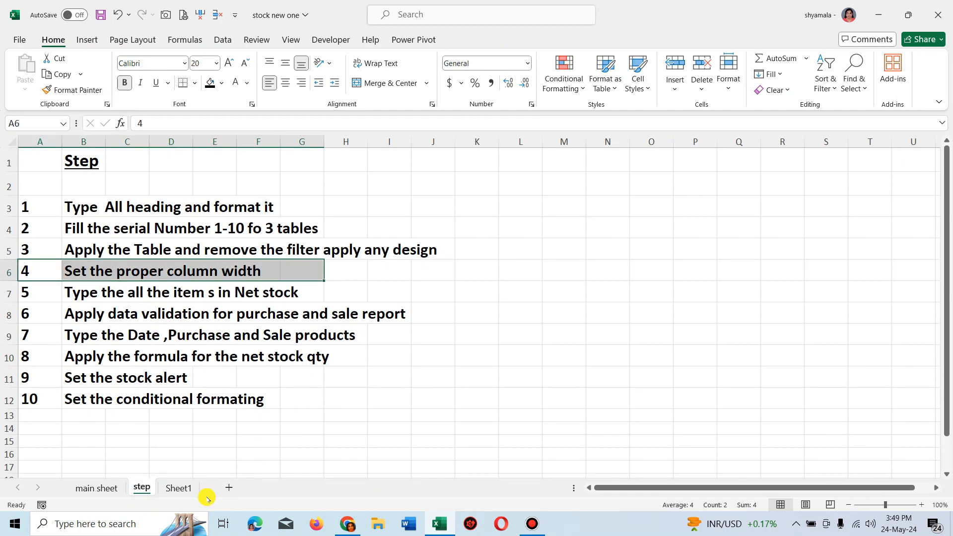
pyautogui.click(178, 488)
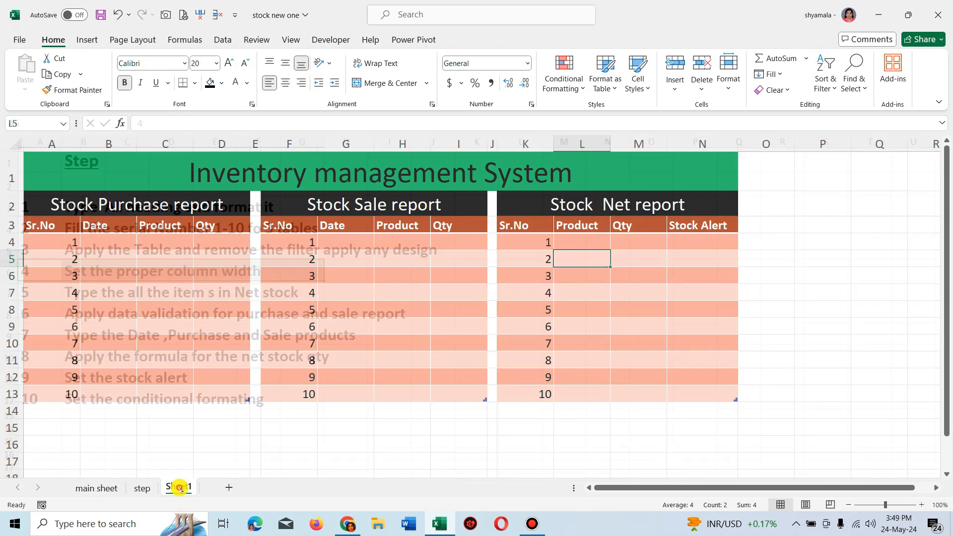
pyautogui.moveTo(157, 225); pyautogui.dragTo(163, 384)
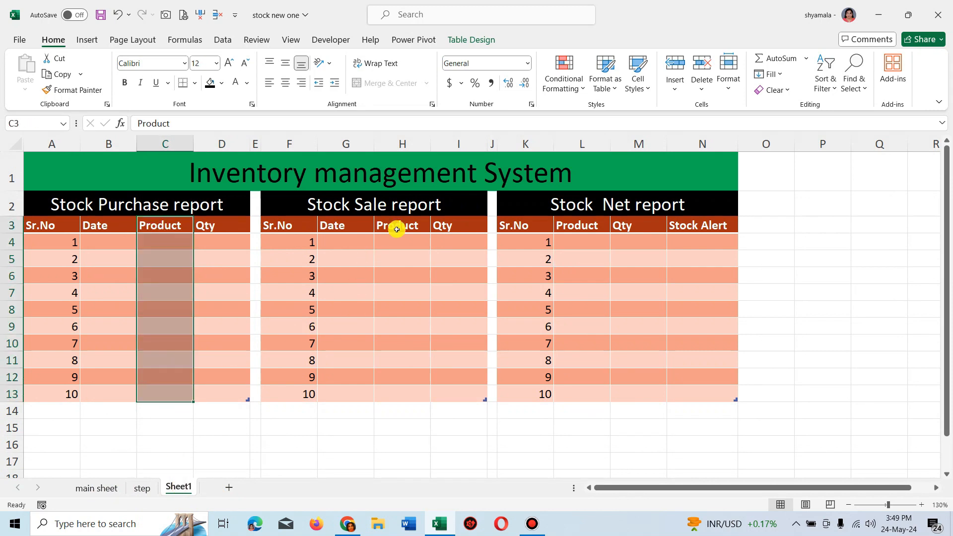
pyautogui.moveTo(397, 240); pyautogui.dragTo(392, 411)
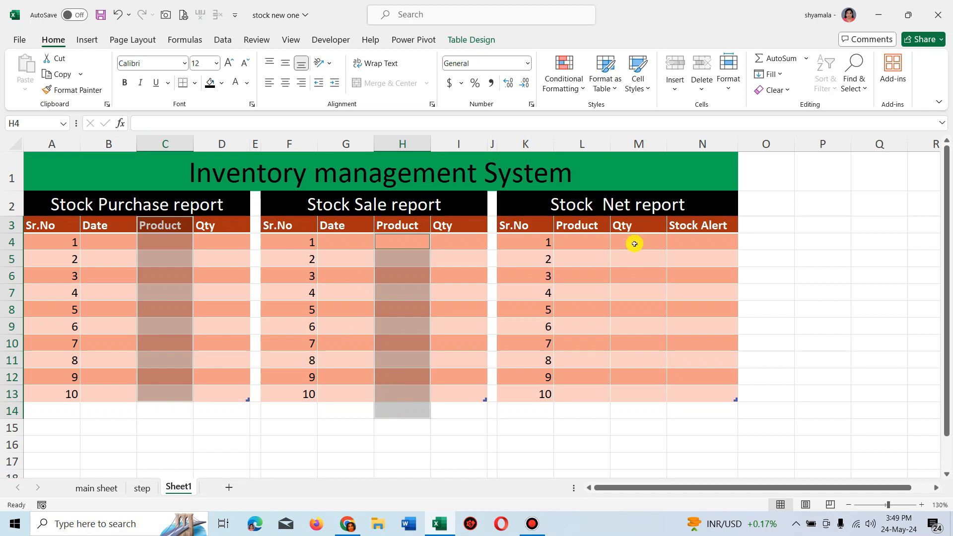
pyautogui.moveTo(579, 239); pyautogui.dragTo(585, 408)
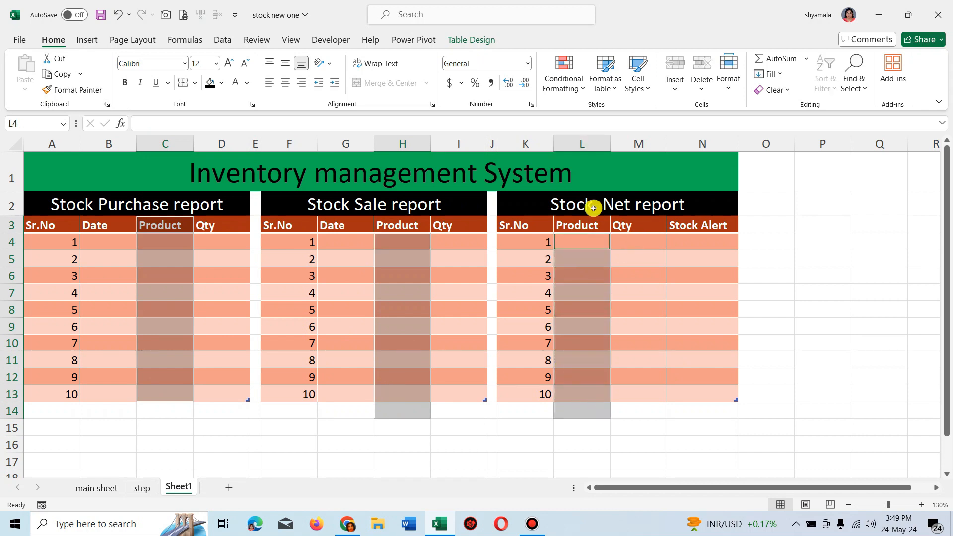
pyautogui.click(726, 88)
pyautogui.click(751, 164)
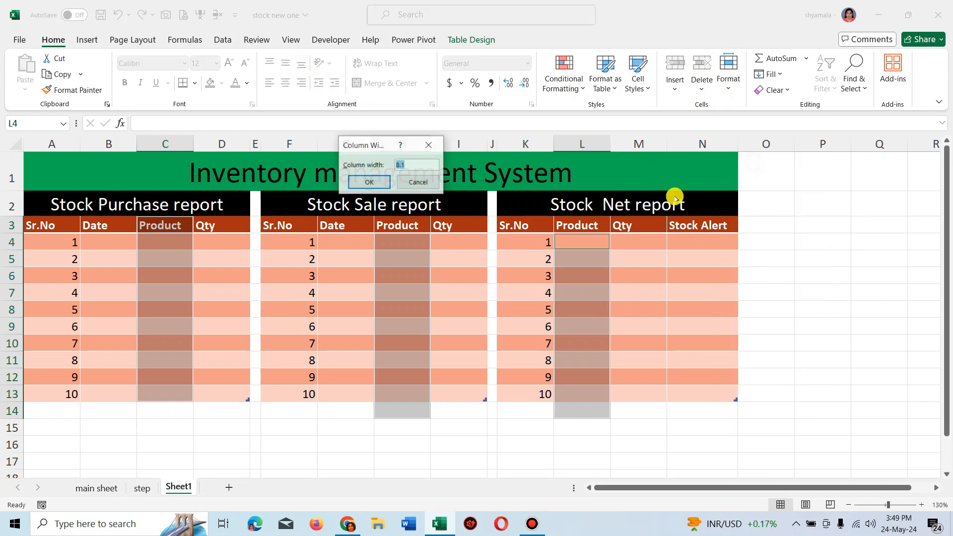
pyautogui.moveTo(413, 167); pyautogui.dragTo(377, 162)
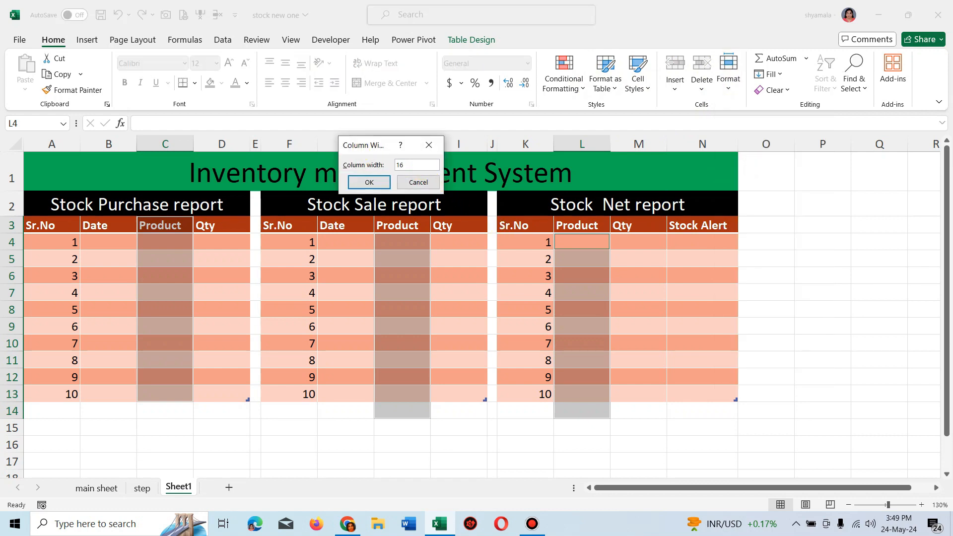
pyautogui.write('16')
pyautogui.click(364, 183)
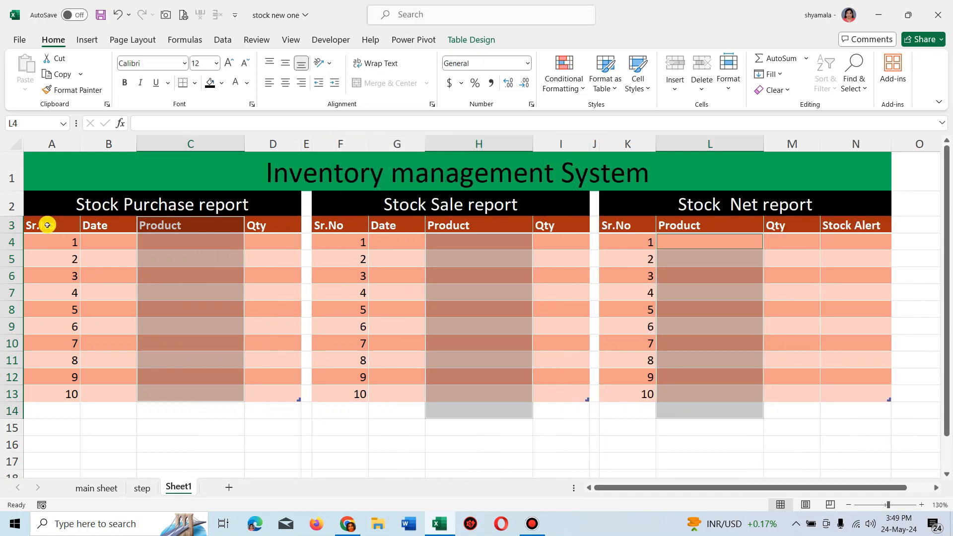
# Set the Sr.No columns of all three report tables to width 4 and centre their contents horizontally.
pyautogui.moveTo(47, 224); pyautogui.dragTo(77, 392)
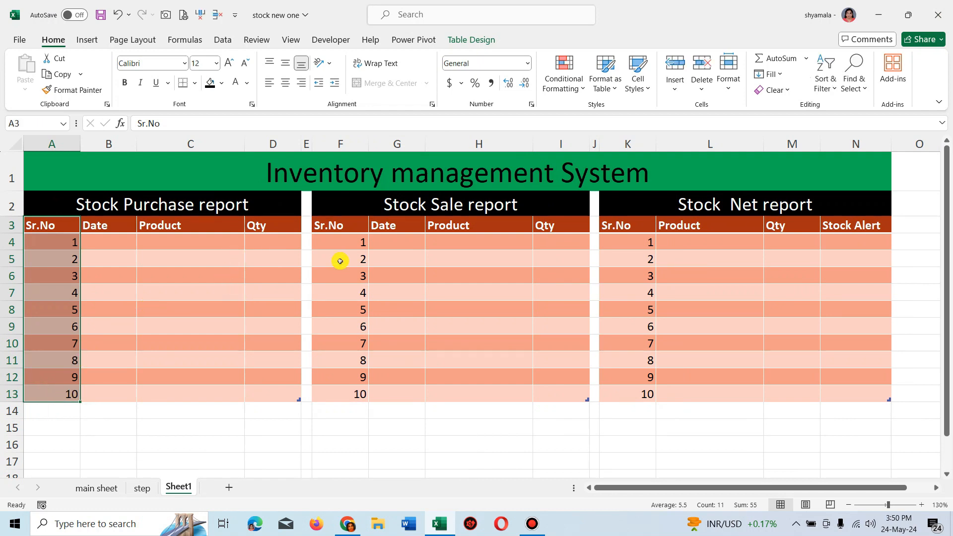
pyautogui.keyDown('ctrl'); pyautogui.moveTo(340, 224); pyautogui.dragTo(332, 395); pyautogui.keyUp('ctrl')
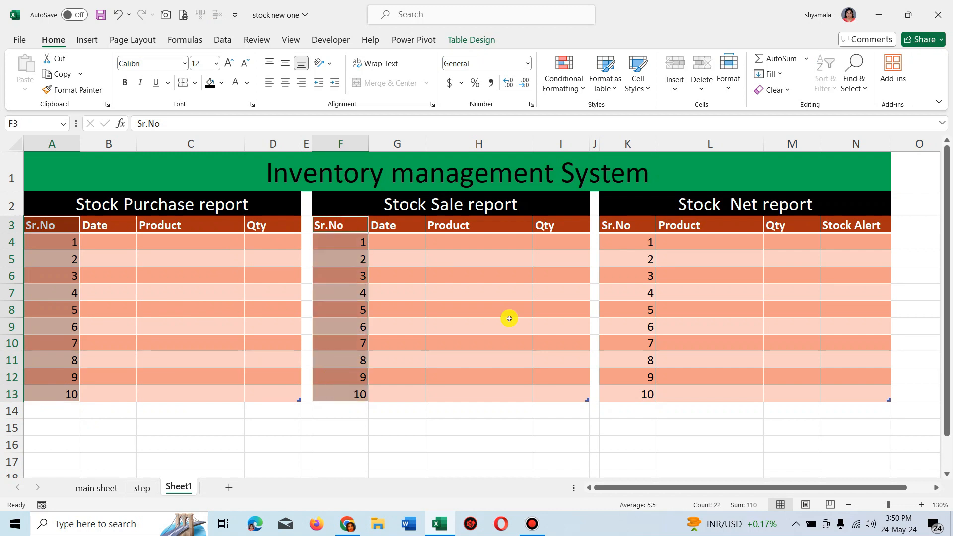
pyautogui.keyDown('ctrl'); pyautogui.moveTo(638, 222); pyautogui.dragTo(629, 390); pyautogui.keyUp('ctrl')
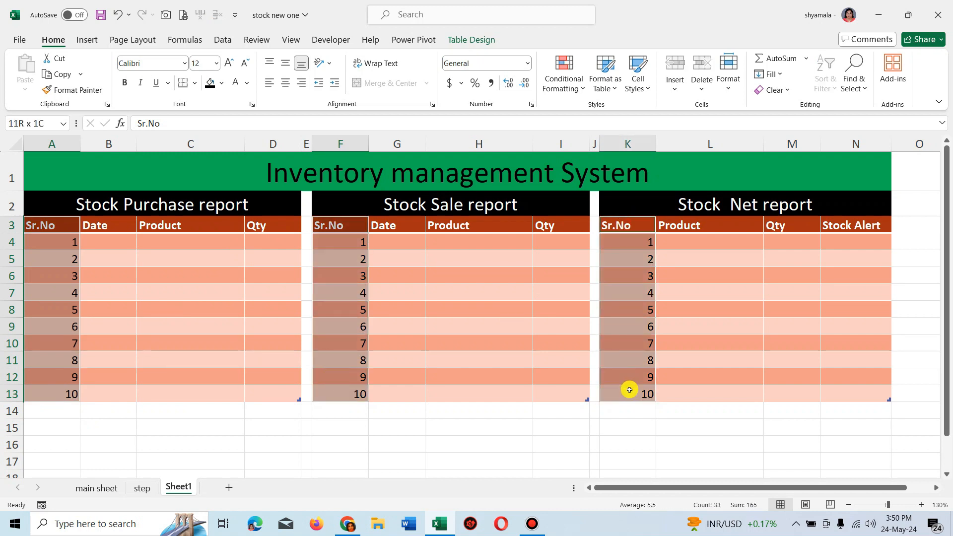
pyautogui.click(728, 82)
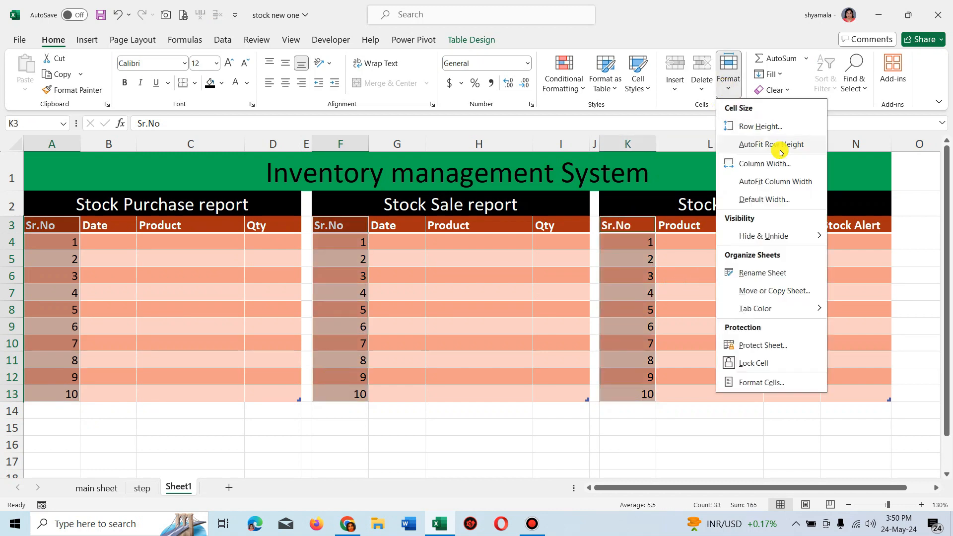
pyautogui.click(774, 163)
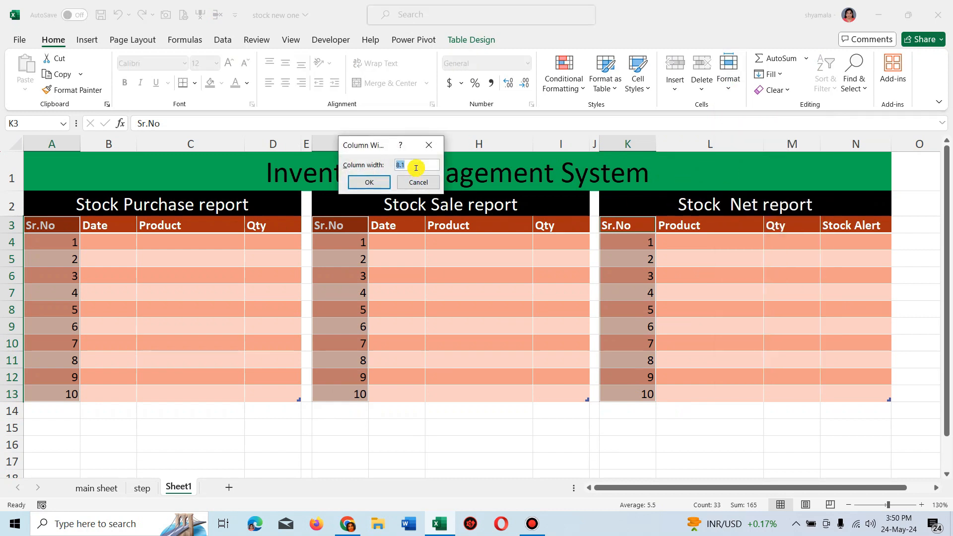
pyautogui.write('4')
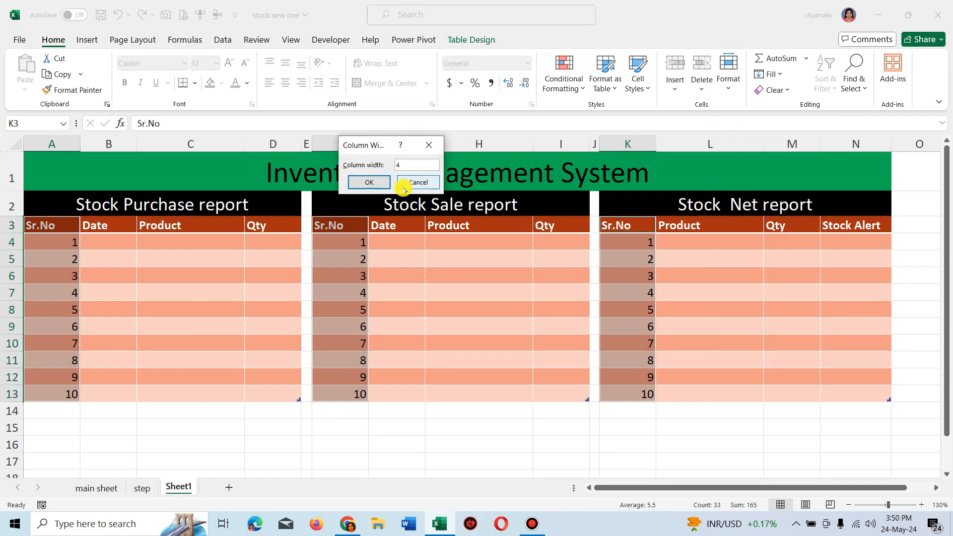
pyautogui.click(369, 181)
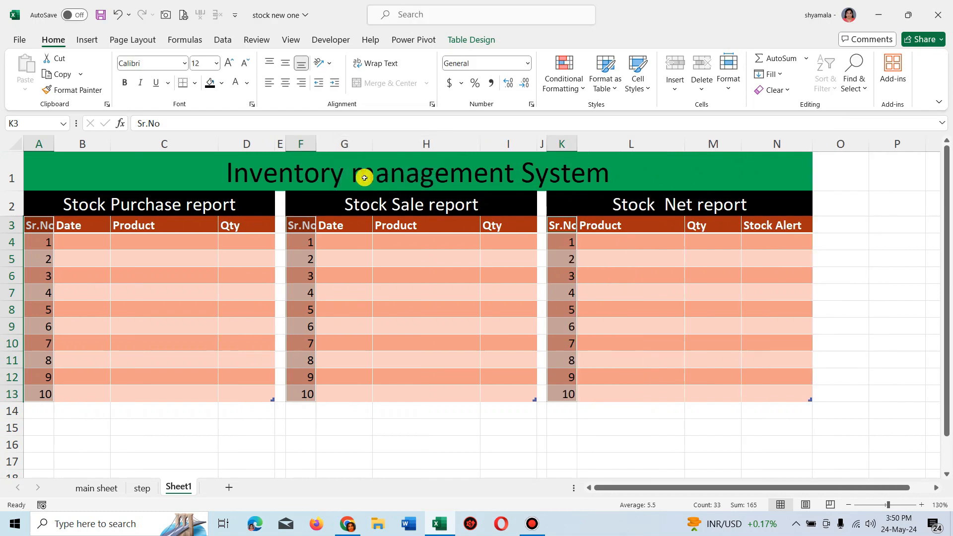
pyautogui.click(285, 83)
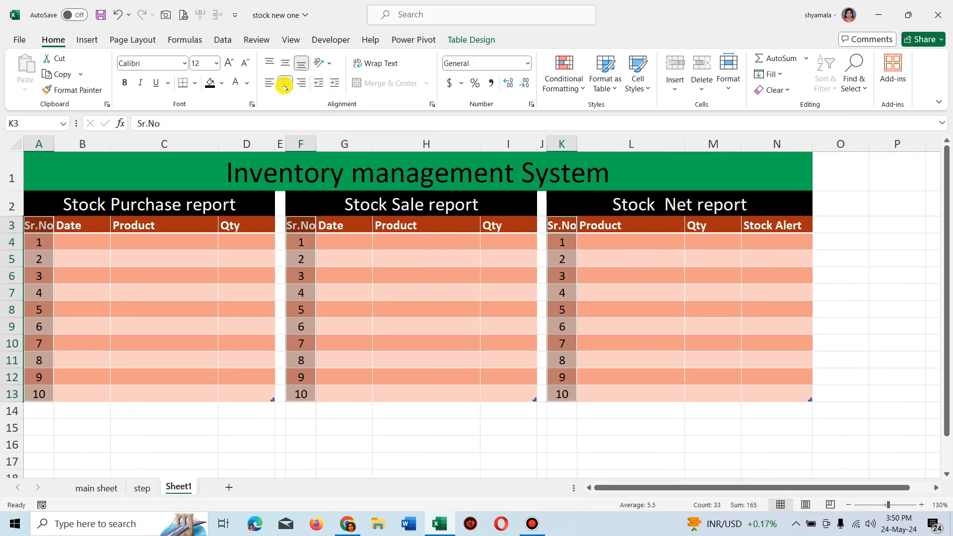
pyautogui.click(104, 274)
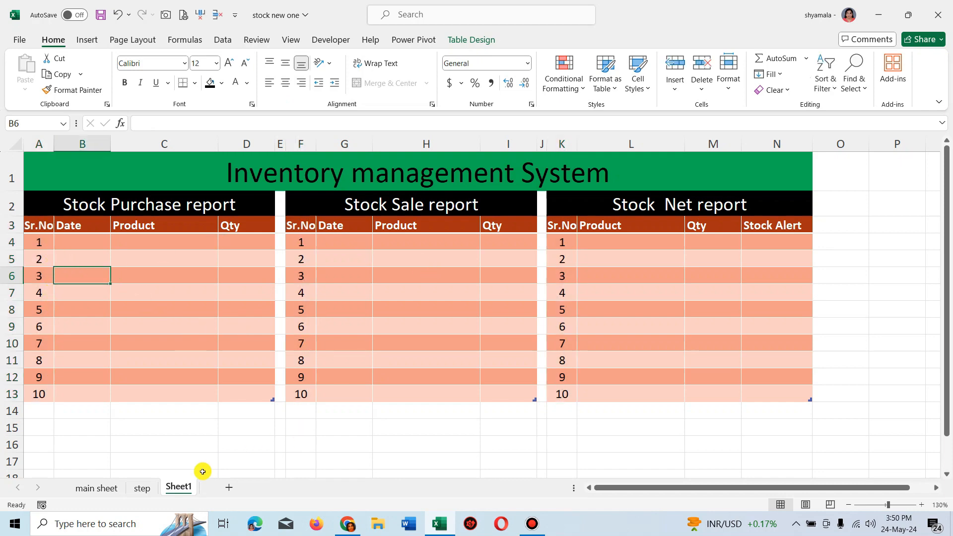
# Copy the ten product names, Printer to Microphone, from the main sheet's Net Stock Report into Sheet1's net report Product column, starting at L4.
pyautogui.click(142, 488)
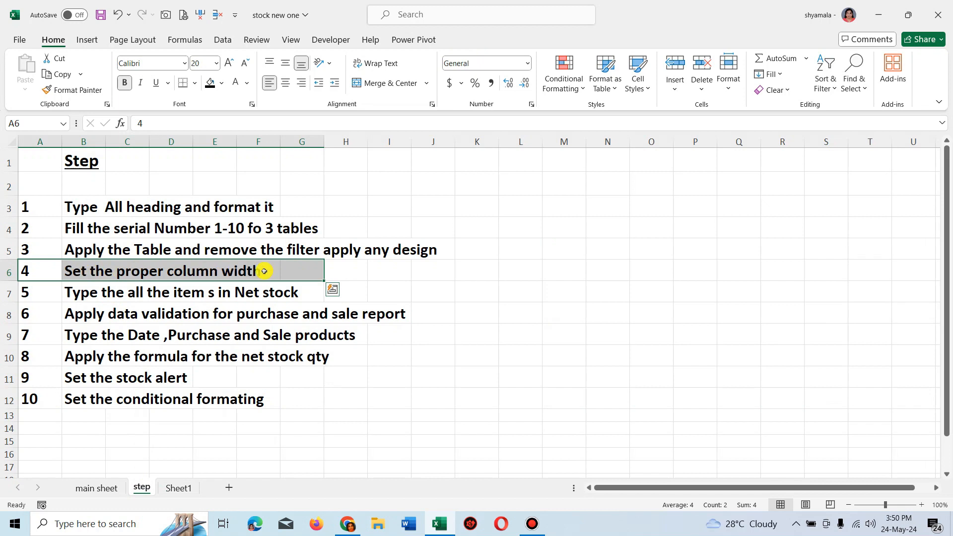
pyautogui.moveTo(77, 293); pyautogui.dragTo(305, 298)
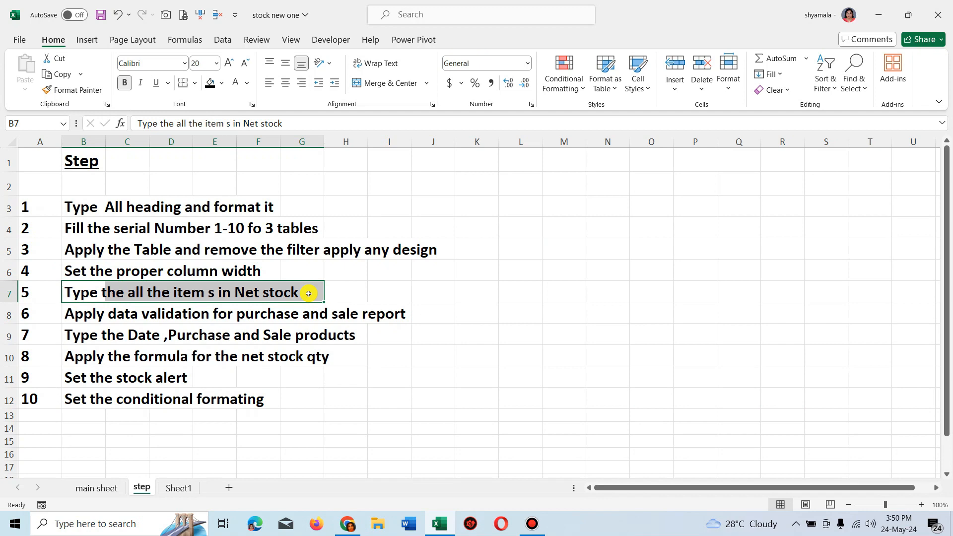
pyautogui.click(97, 489)
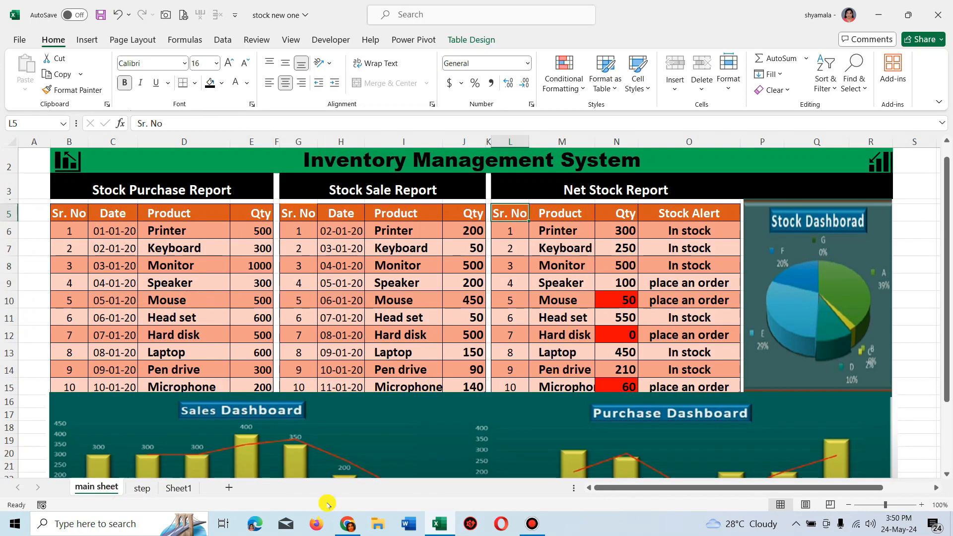
pyautogui.click(179, 489)
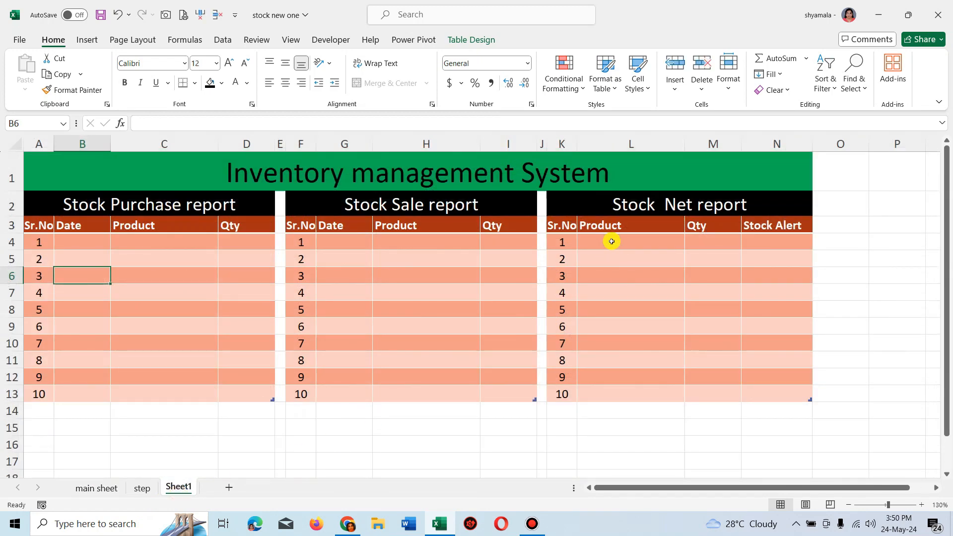
pyautogui.click(107, 490)
pyautogui.moveTo(573, 233); pyautogui.dragTo(581, 383)
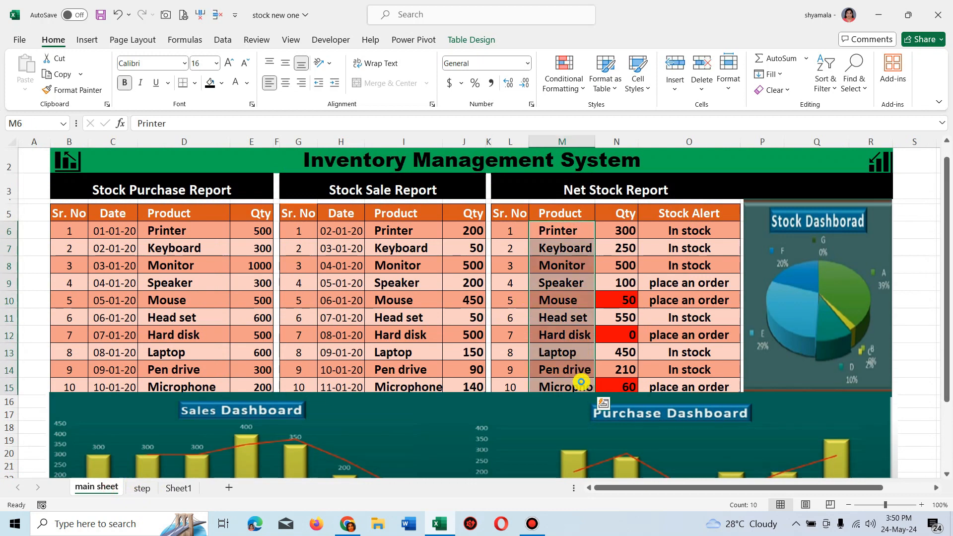
pyautogui.hotkey('ctrl', 'c')
pyautogui.click(178, 488)
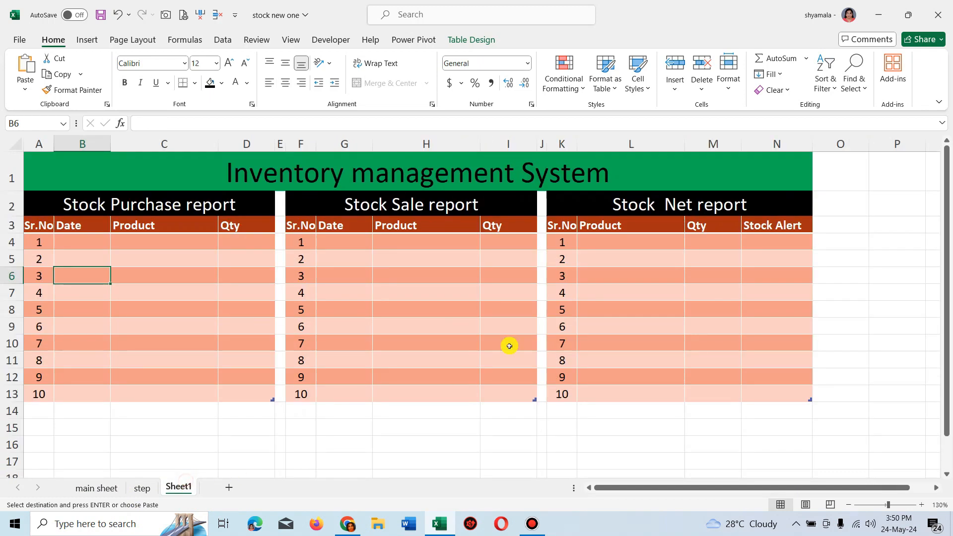
pyautogui.click(638, 243)
pyautogui.hotkey('ctrl', 'v')
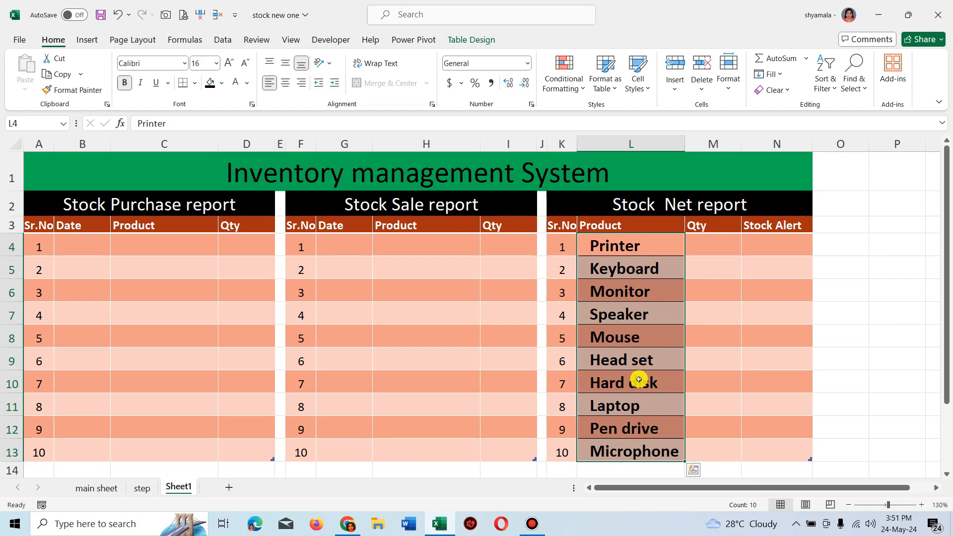
# Following step 6 of the step list, add list data validation to the sale report's Product cells H4:H13 with source =$L$4:$L$13.
pyautogui.click(143, 490)
pyautogui.moveTo(87, 332); pyautogui.dragTo(410, 312)
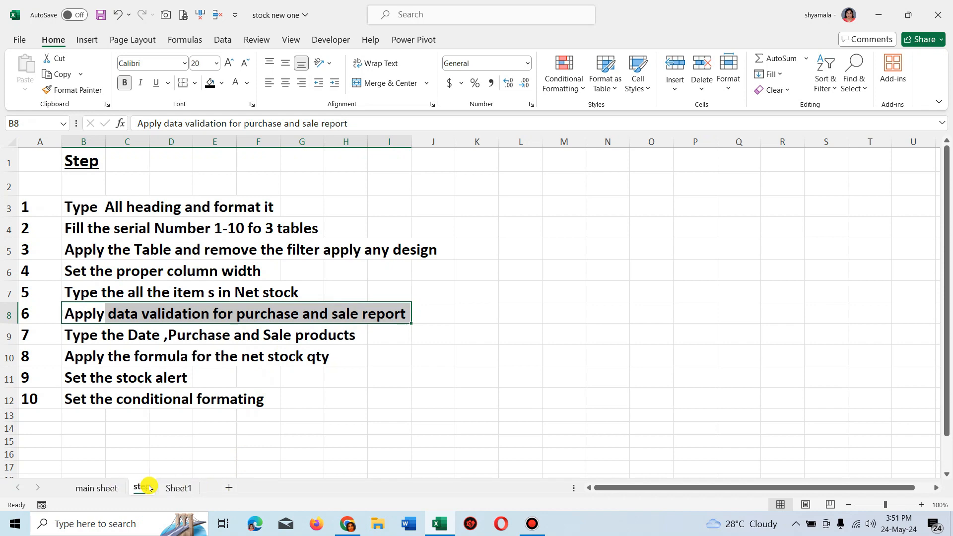
pyautogui.click(175, 490)
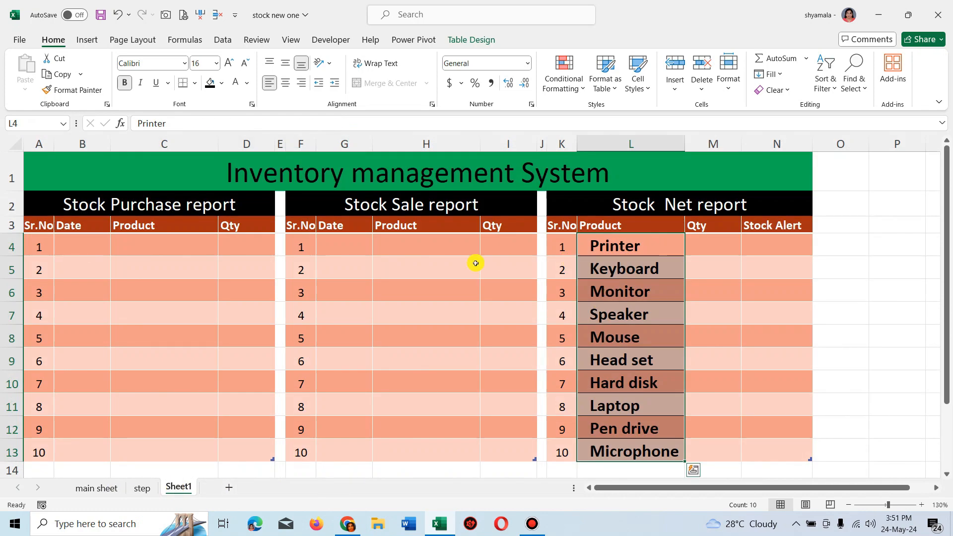
pyautogui.click(419, 242)
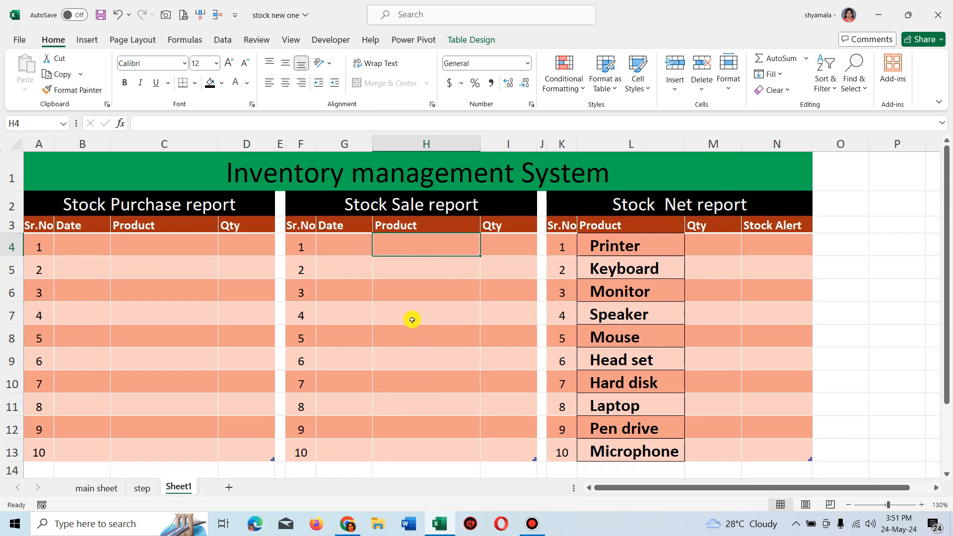
pyautogui.moveTo(430, 244); pyautogui.dragTo(415, 451)
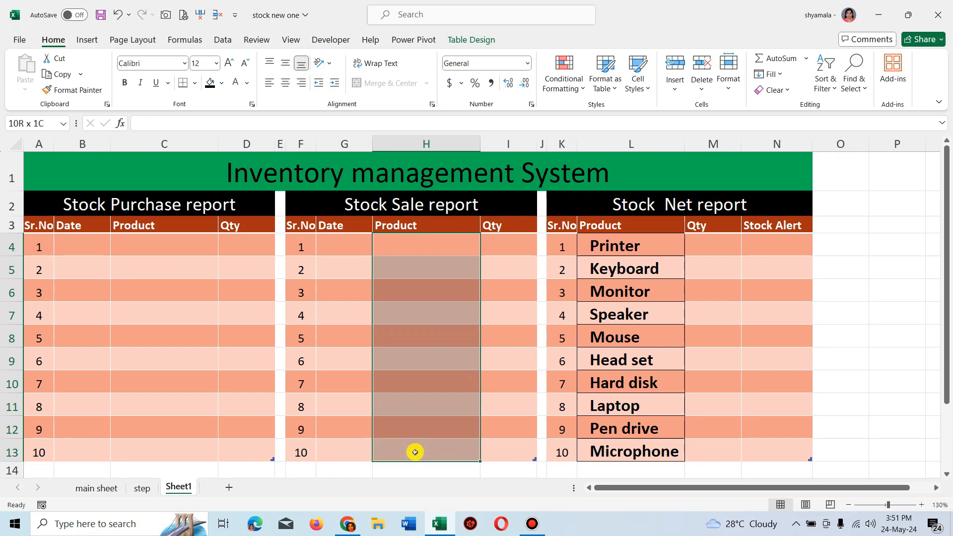
pyautogui.click(222, 39)
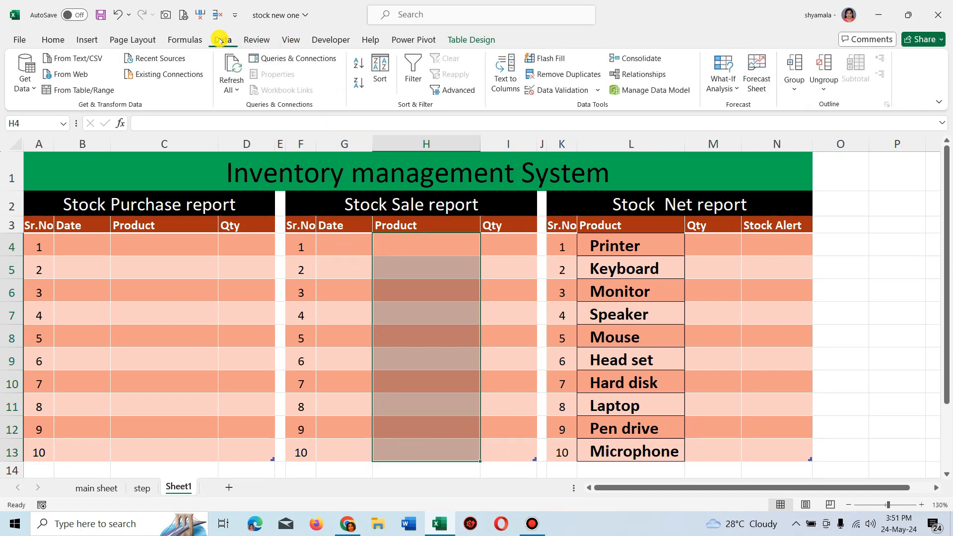
pyautogui.click(598, 91)
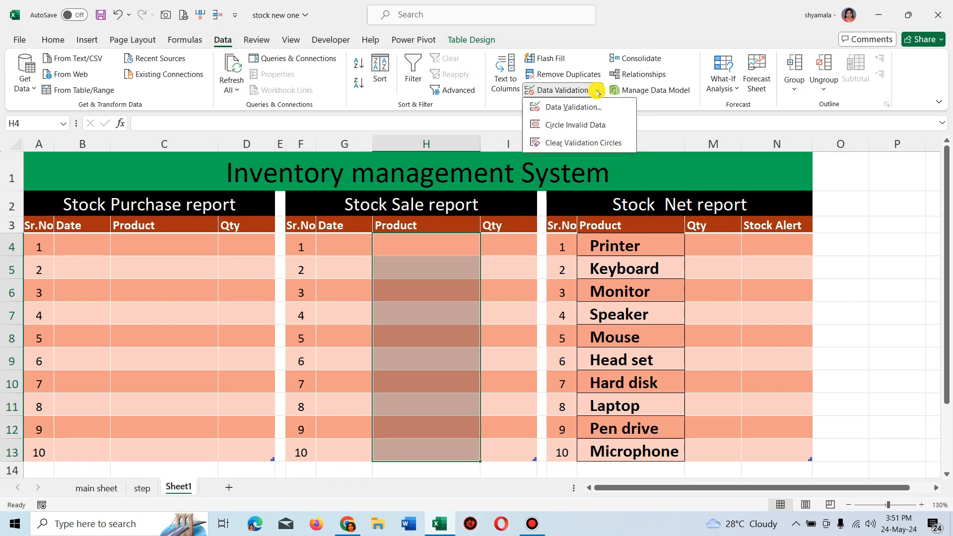
pyautogui.click(565, 106)
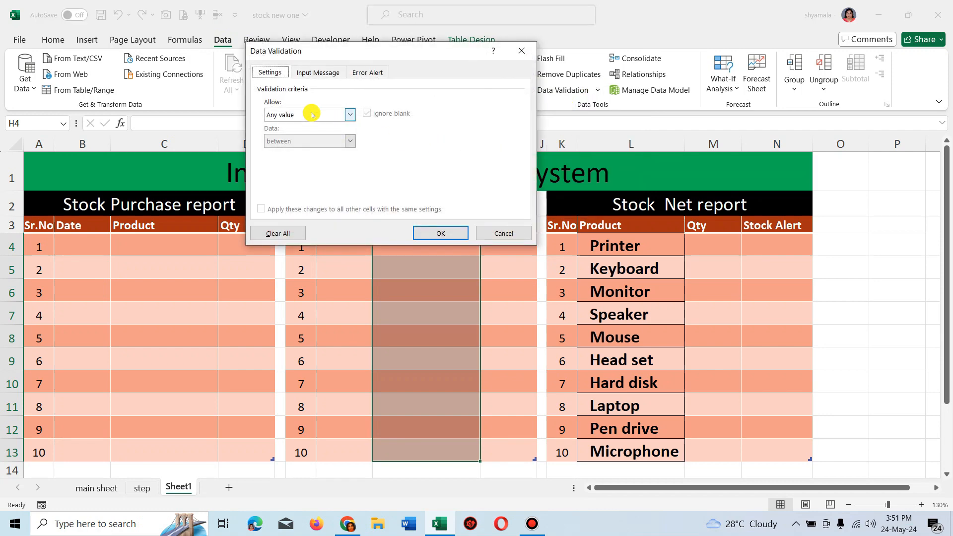
pyautogui.click(311, 115)
pyautogui.click(311, 151)
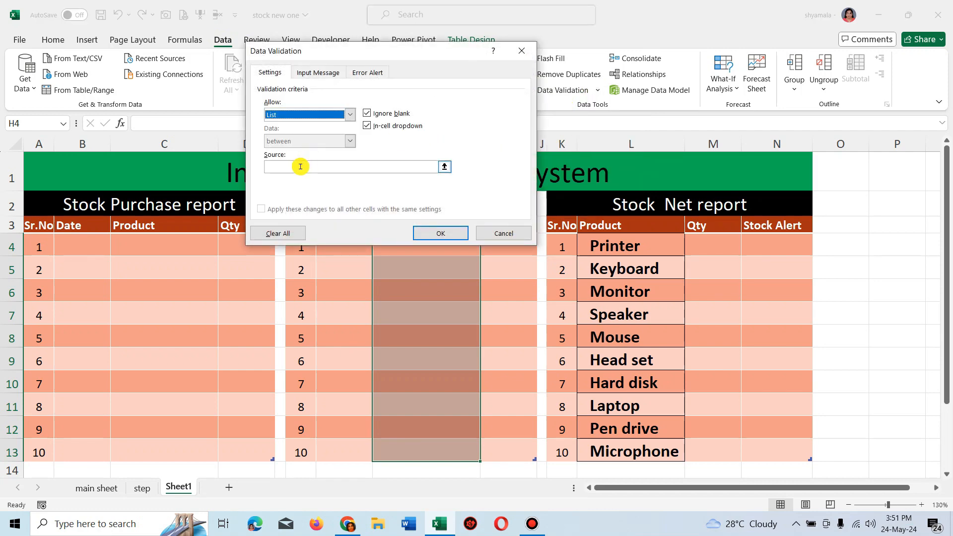
pyautogui.moveTo(610, 247); pyautogui.dragTo(632, 455)
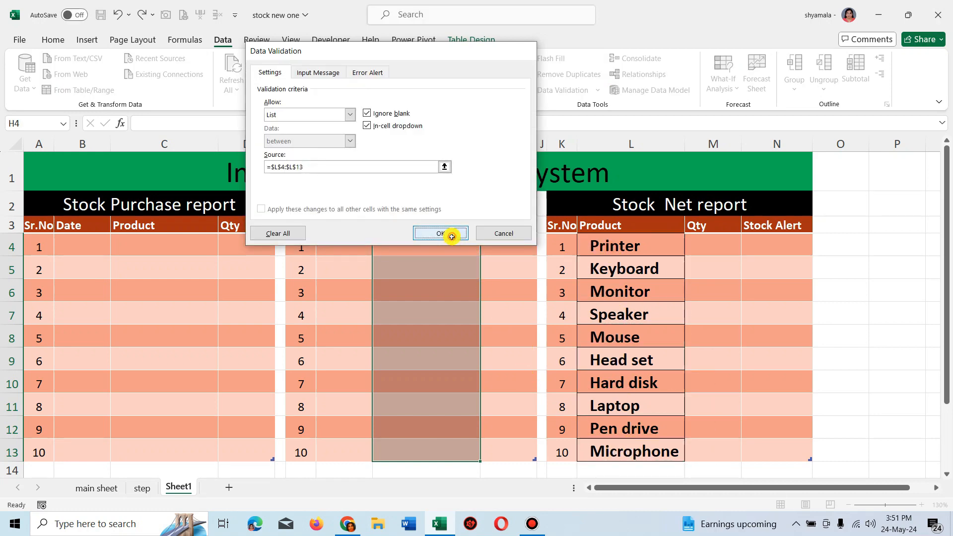
pyautogui.click(450, 236)
# Test the sale report's product dropdown by choosing Printer in H4 and opening the list in H6.
pyautogui.click(488, 252)
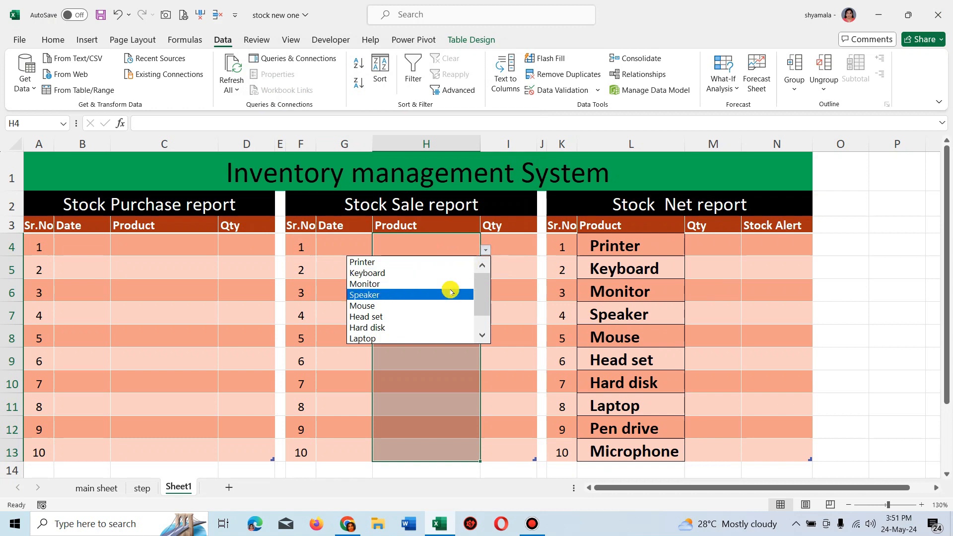
pyautogui.click(440, 259)
pyautogui.click(485, 252)
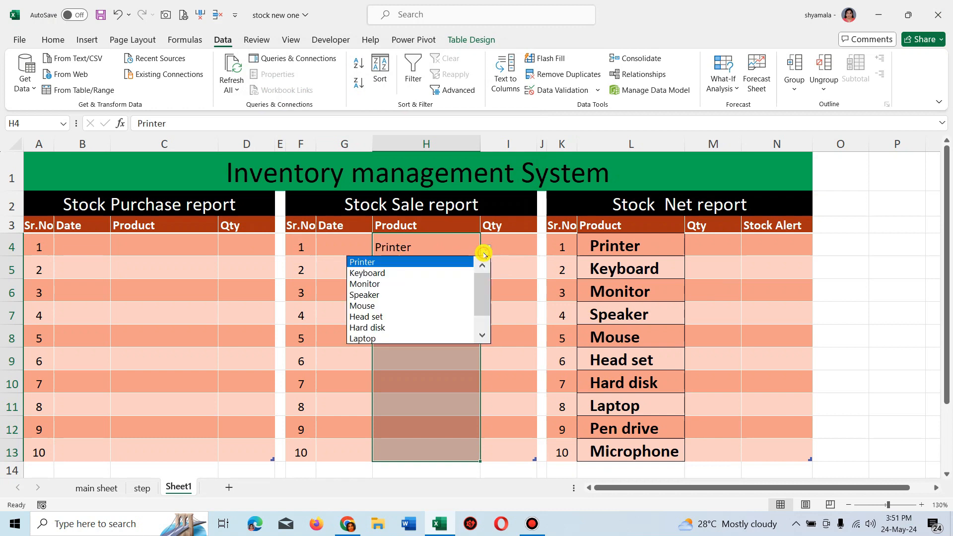
pyautogui.click(524, 276)
pyautogui.click(472, 281)
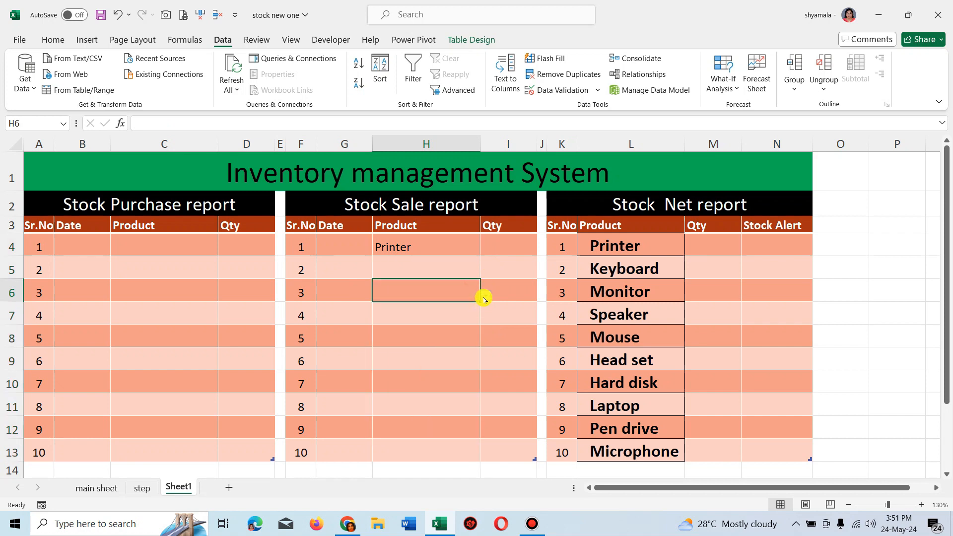
pyautogui.click(486, 297)
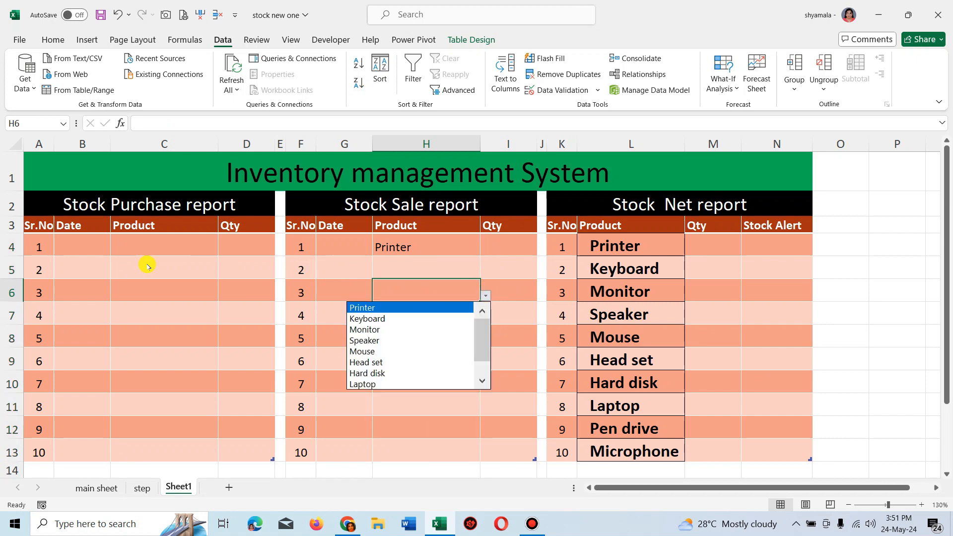
# Add list data validation to the purchase report's Product cells C4:C13 with source =$L$4:$L$13.
pyautogui.click(117, 251)
pyautogui.moveTo(138, 243); pyautogui.dragTo(149, 445)
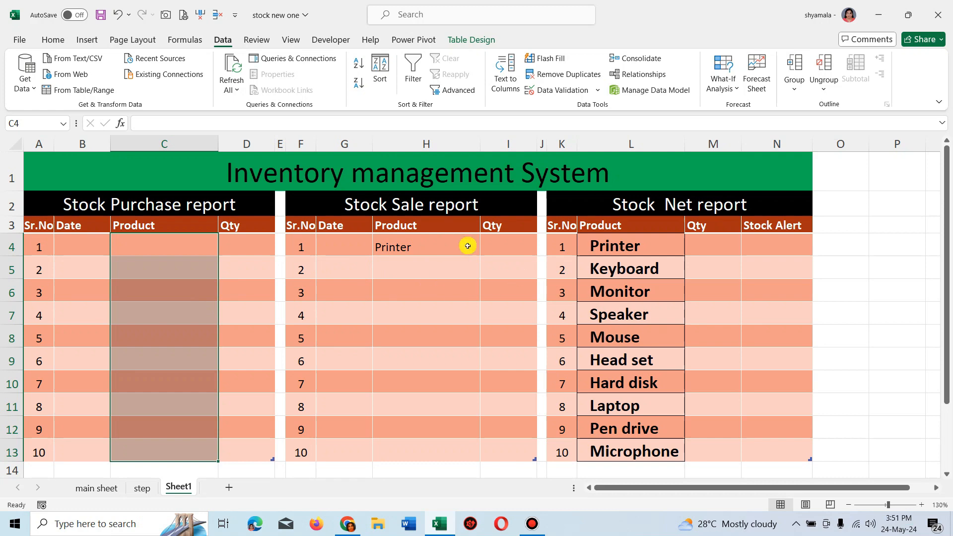
pyautogui.click(600, 93)
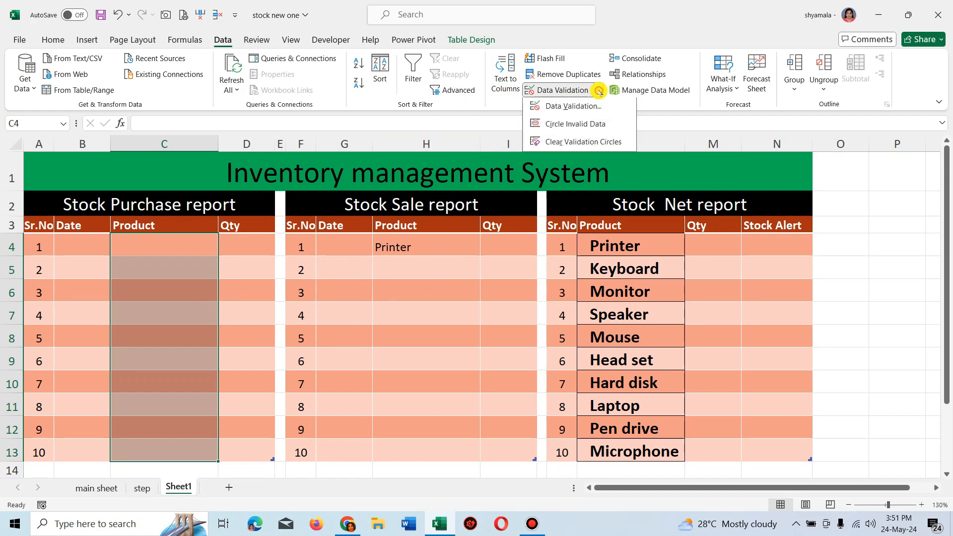
pyautogui.click(584, 104)
pyautogui.click(318, 114)
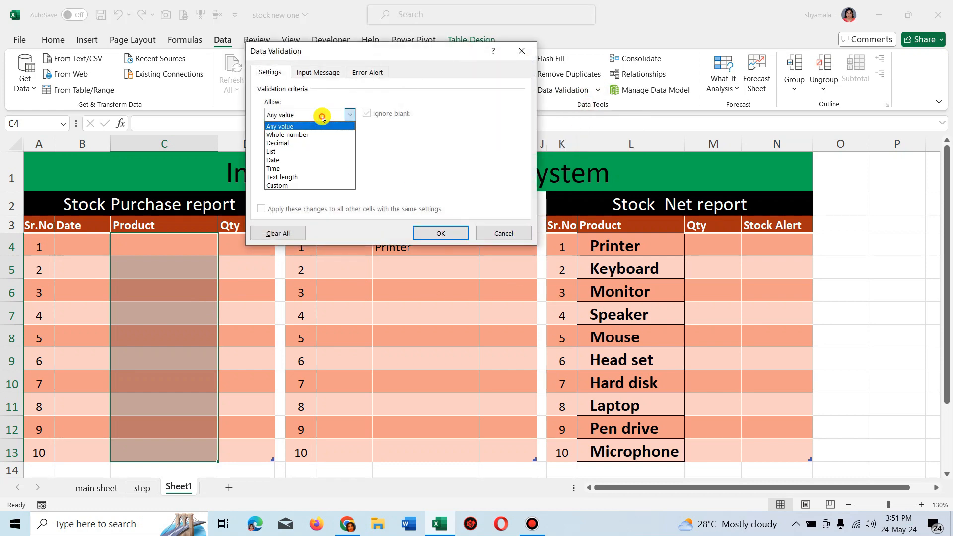
pyautogui.click(312, 150)
pyautogui.click(309, 171)
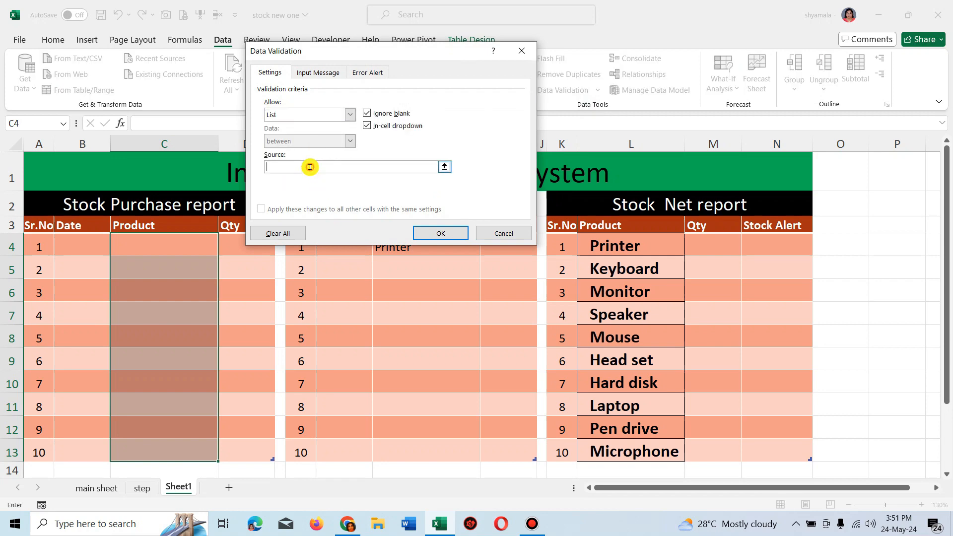
pyautogui.moveTo(628, 255); pyautogui.dragTo(630, 447)
pyautogui.click(440, 233)
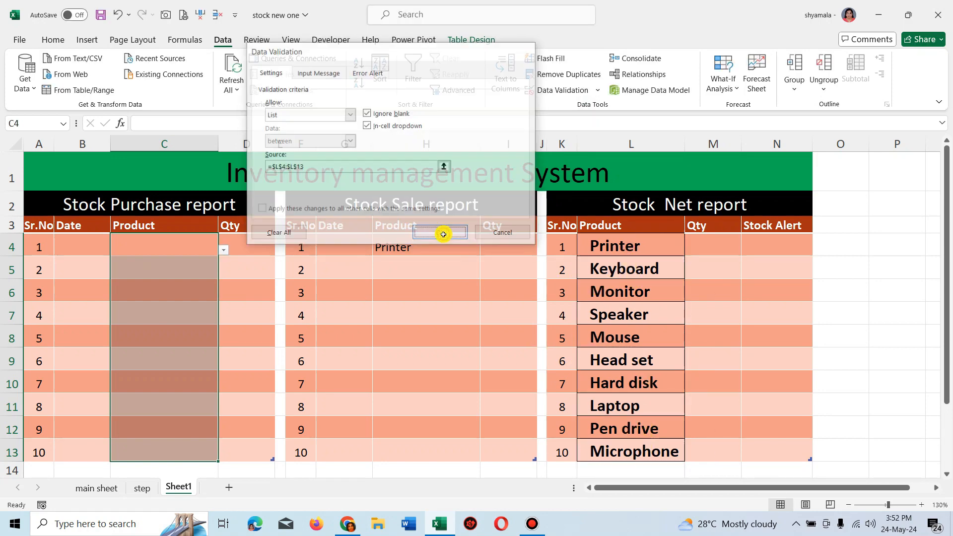
# Check the product dropdown lists in C4 of the purchase report and H5 of the sale report.
pyautogui.click(225, 251)
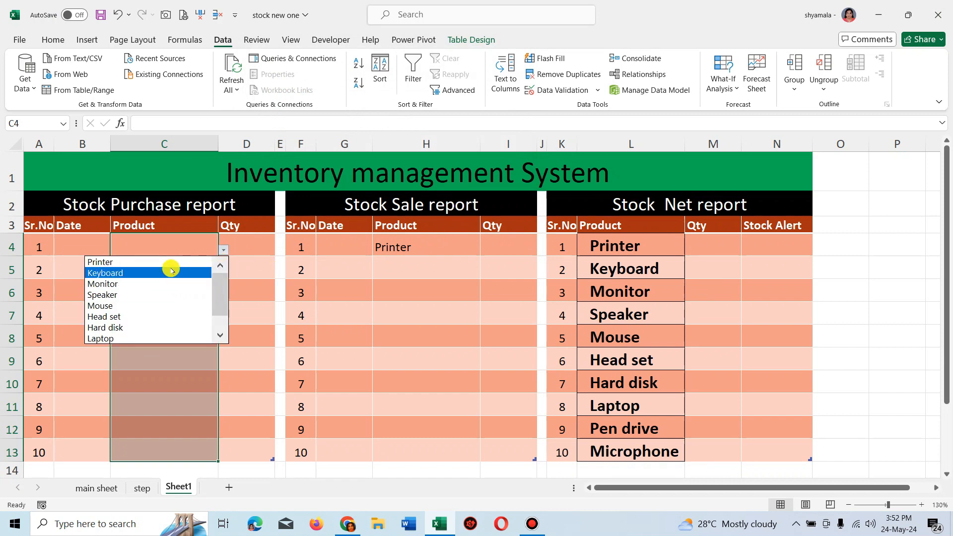
pyautogui.click(412, 266)
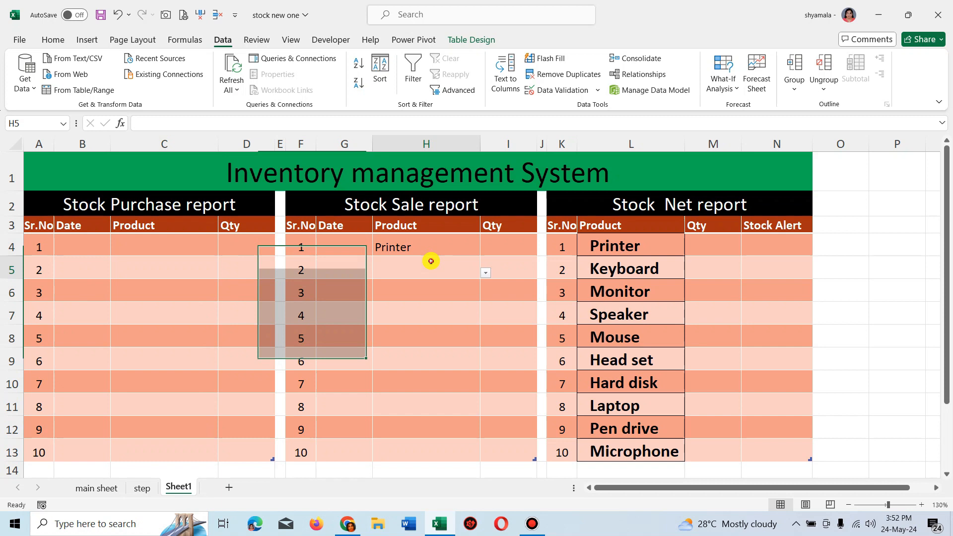
pyautogui.click(486, 273)
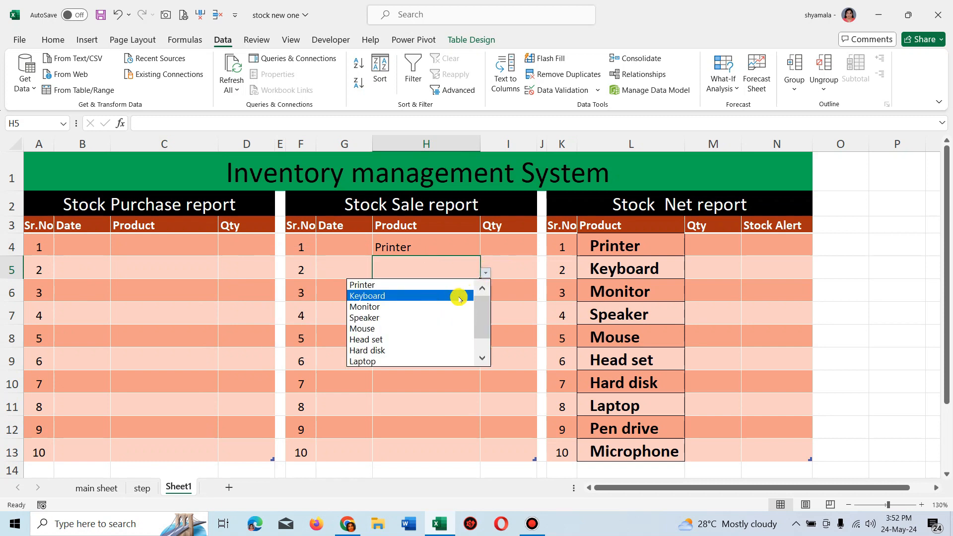
pyautogui.click(172, 239)
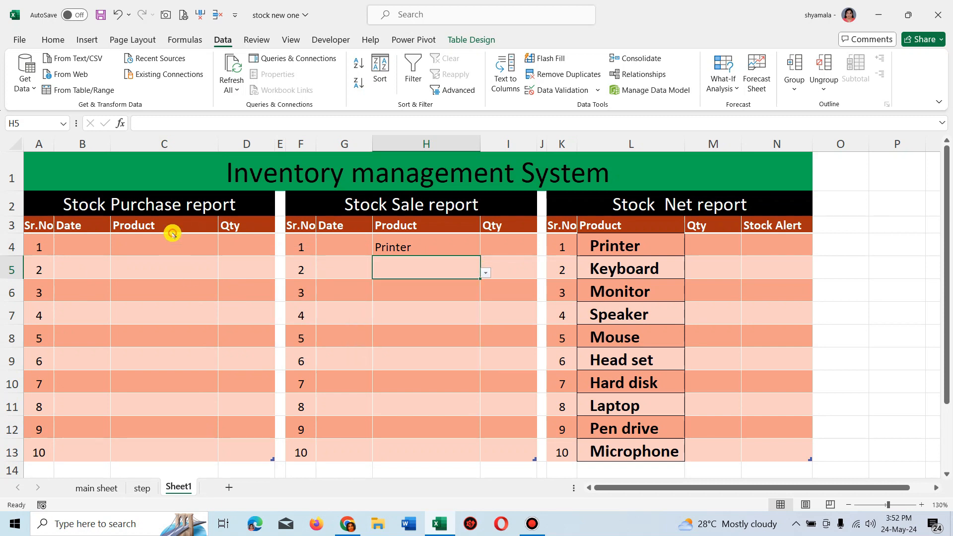
# Copy the ten product names from L4:L13 into the purchase and sale reports' Product columns, starting at C4 and H4.
pyautogui.moveTo(646, 249); pyautogui.dragTo(650, 444)
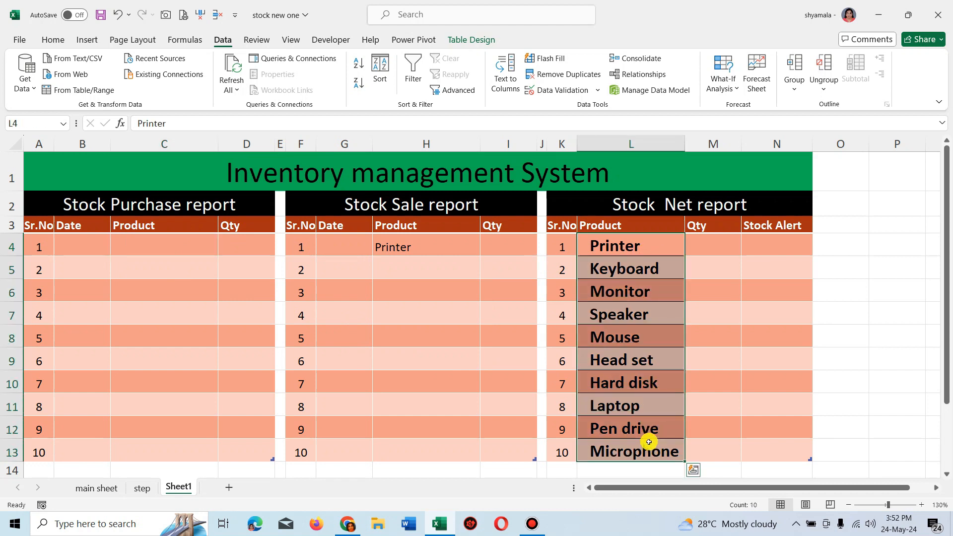
pyautogui.hotkey('ctrl', 'c')
pyautogui.click(147, 242)
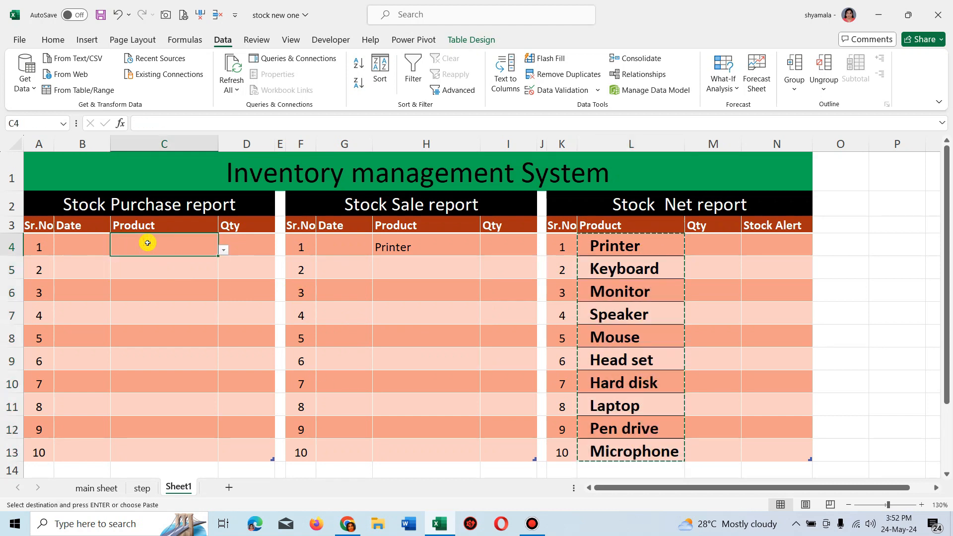
pyautogui.press('Return')
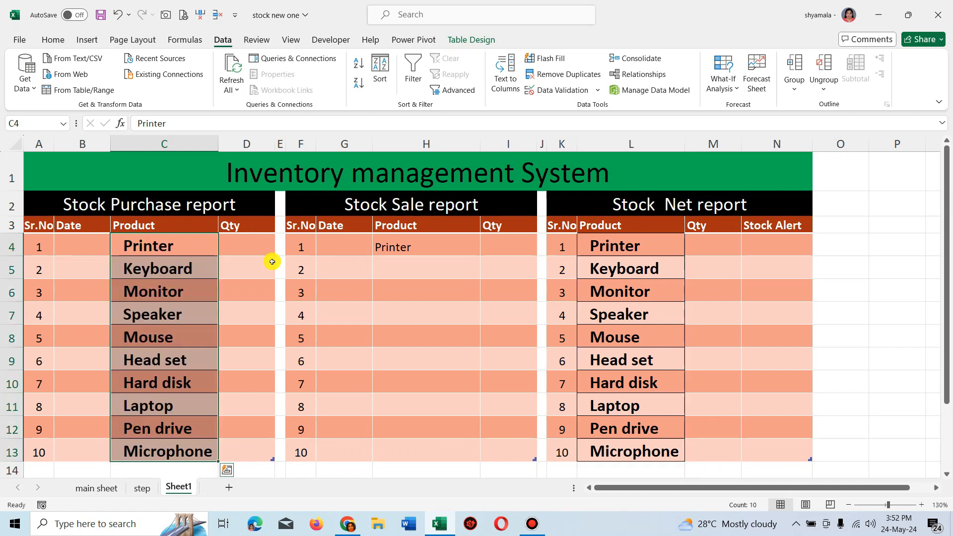
pyautogui.hotkey('ctrl', 'c')
pyautogui.click(396, 245)
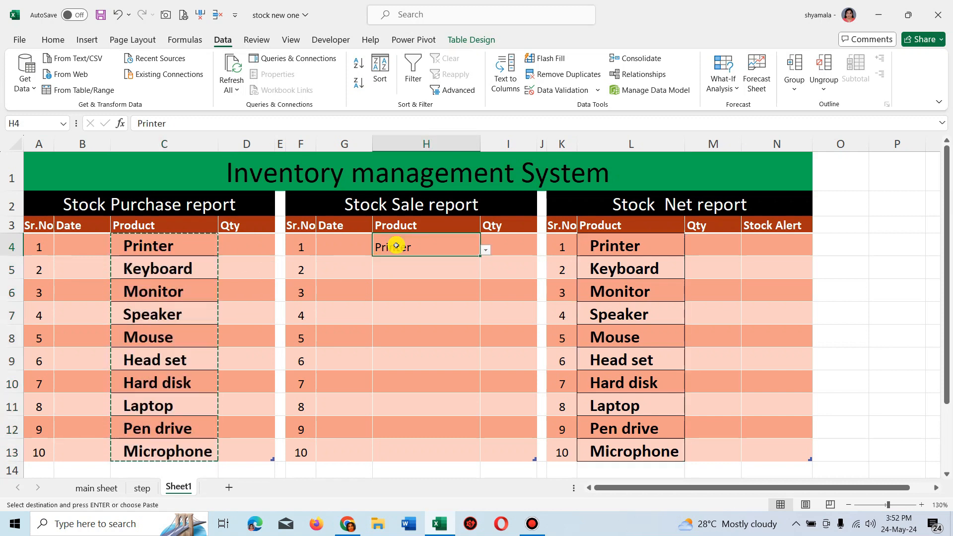
pyautogui.press('Return')
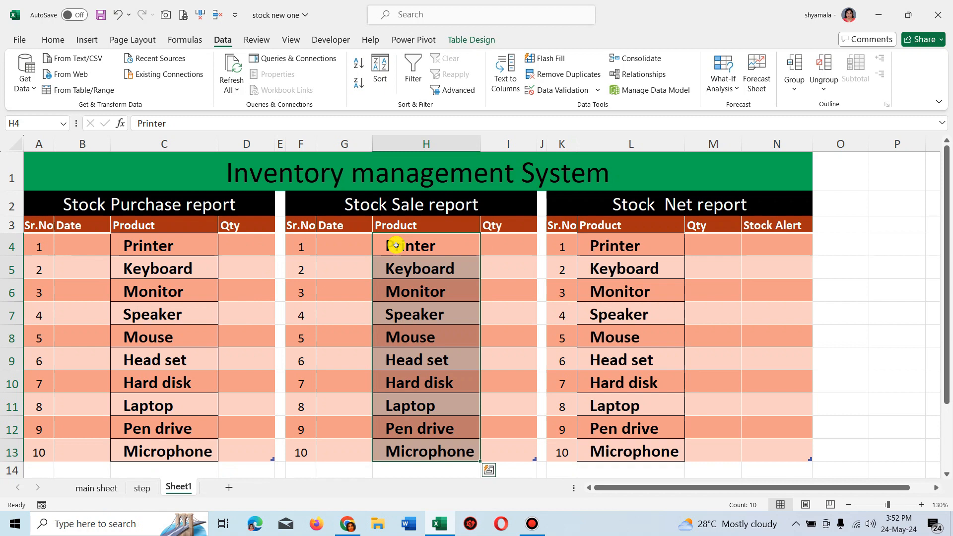
pyautogui.click(457, 263)
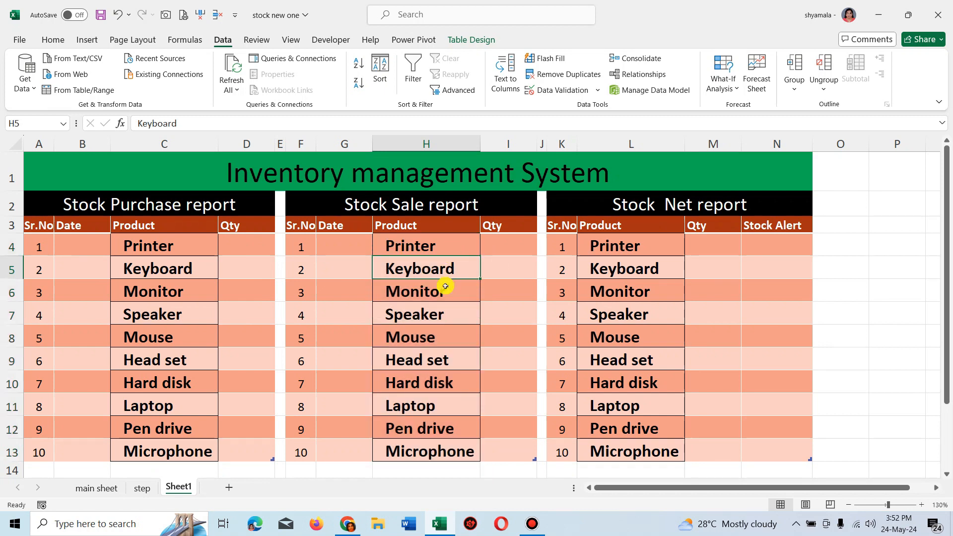
# Enter the date 1-1-20 in B4 of the purchase report and fill the date series down to B13.
pyautogui.click(77, 241)
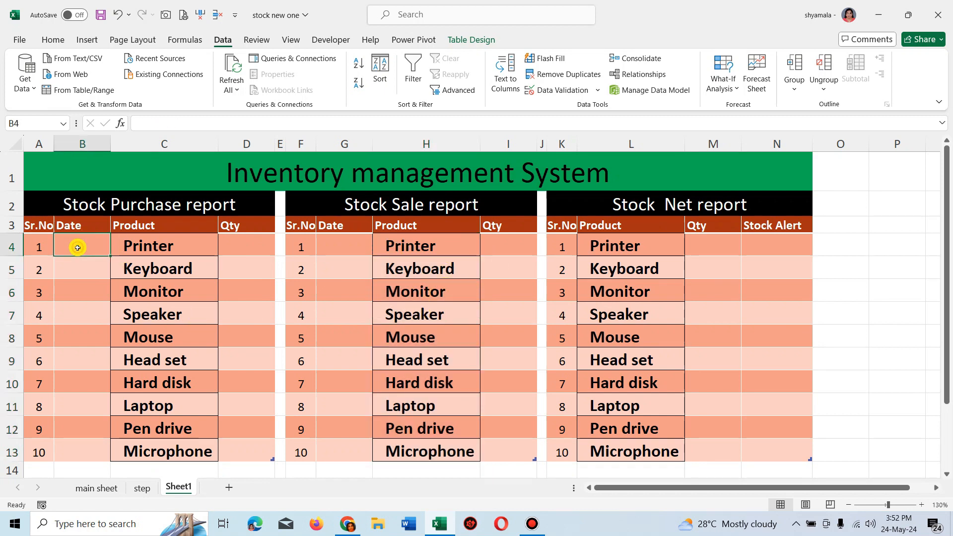
pyautogui.write('1-1-20')
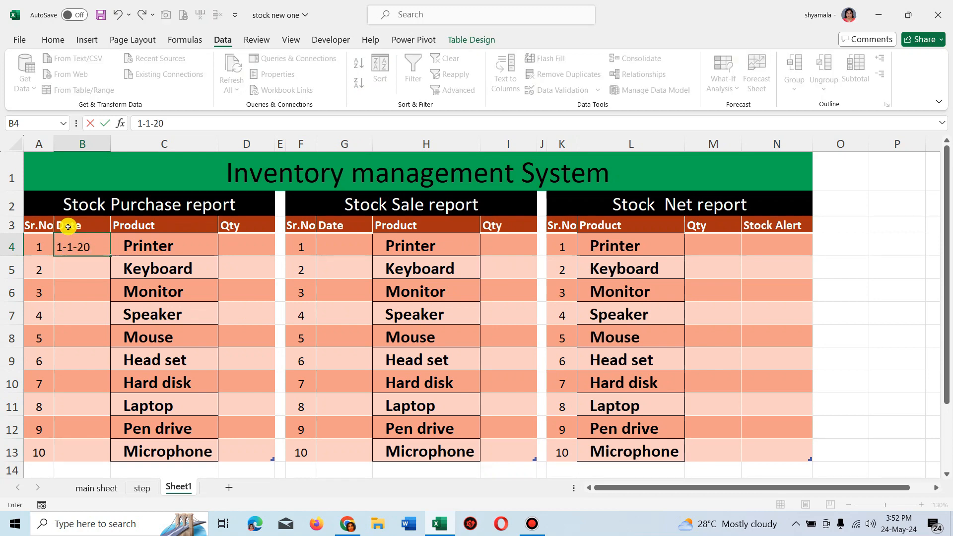
pyautogui.hotkey('ctrl', 'Return')
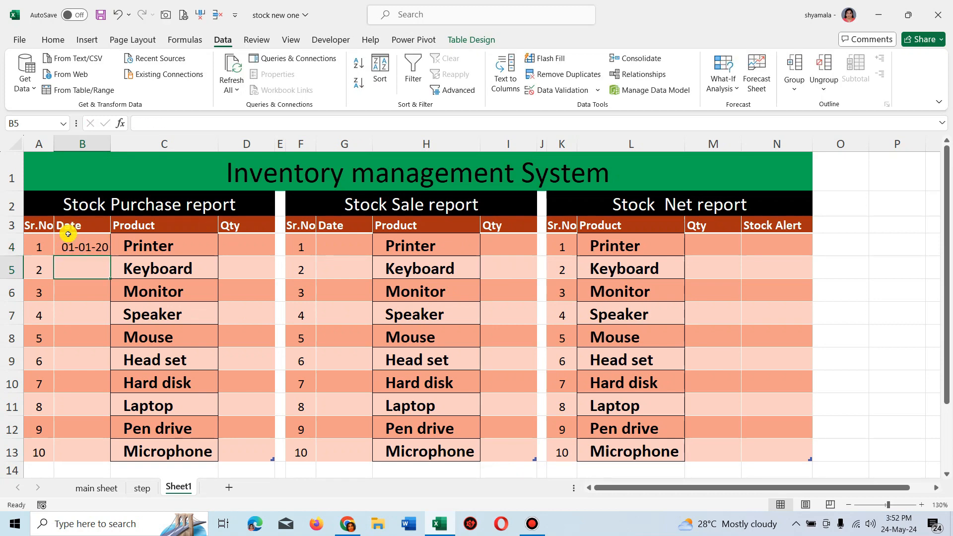
pyautogui.doubleClick(110, 255)
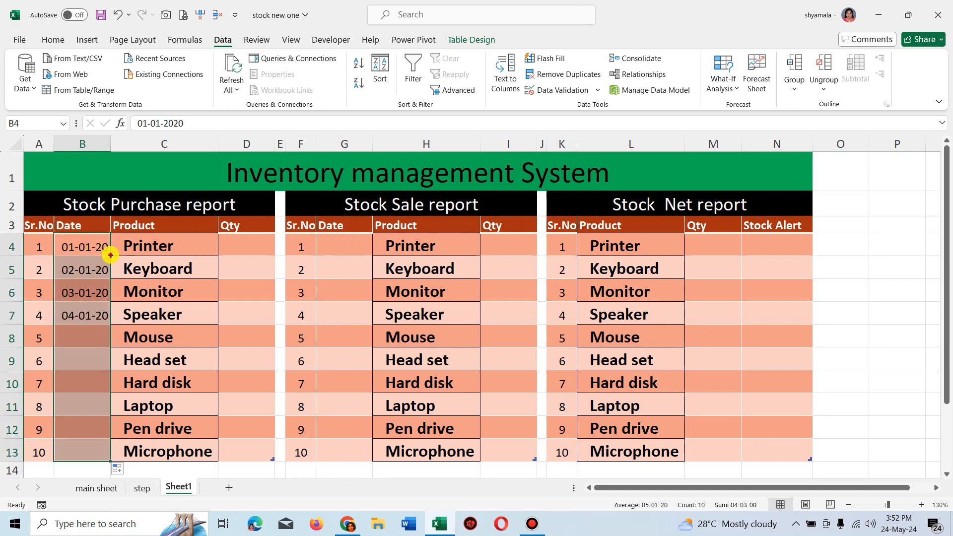
# Enter the date 2-1-20 in G4 of the sale report and fill the date series down to G13.
pyautogui.click(349, 244)
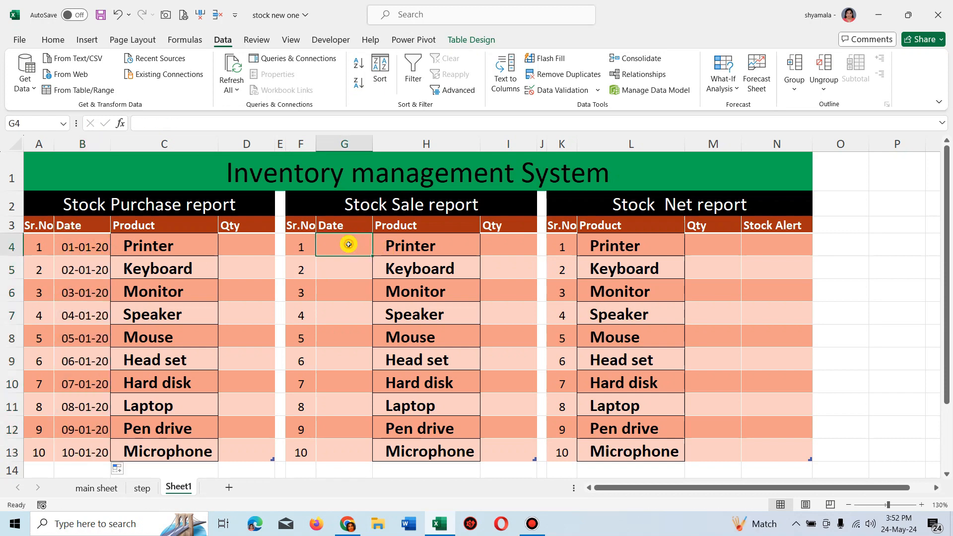
pyautogui.write('2-01')
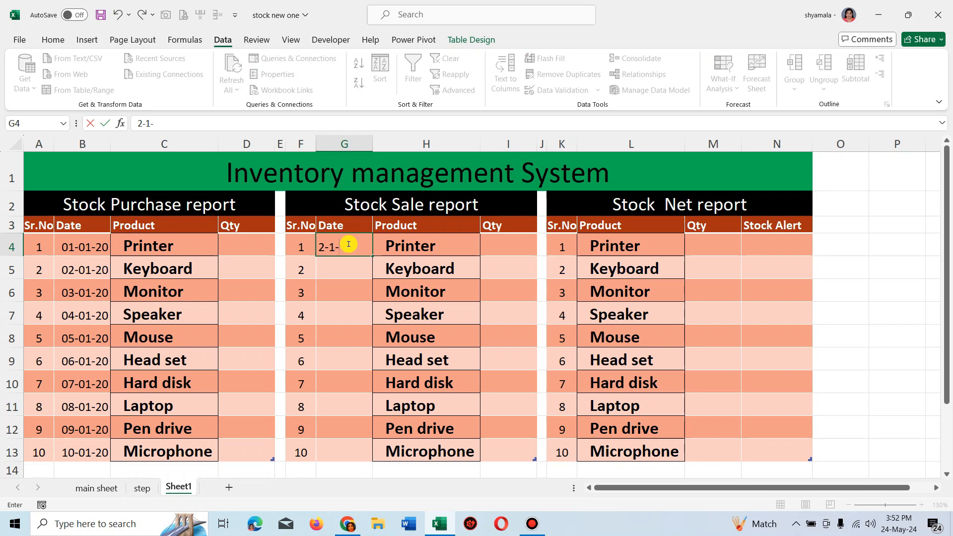
pyautogui.write('-20')
pyautogui.press('Return')
pyautogui.click(347, 245)
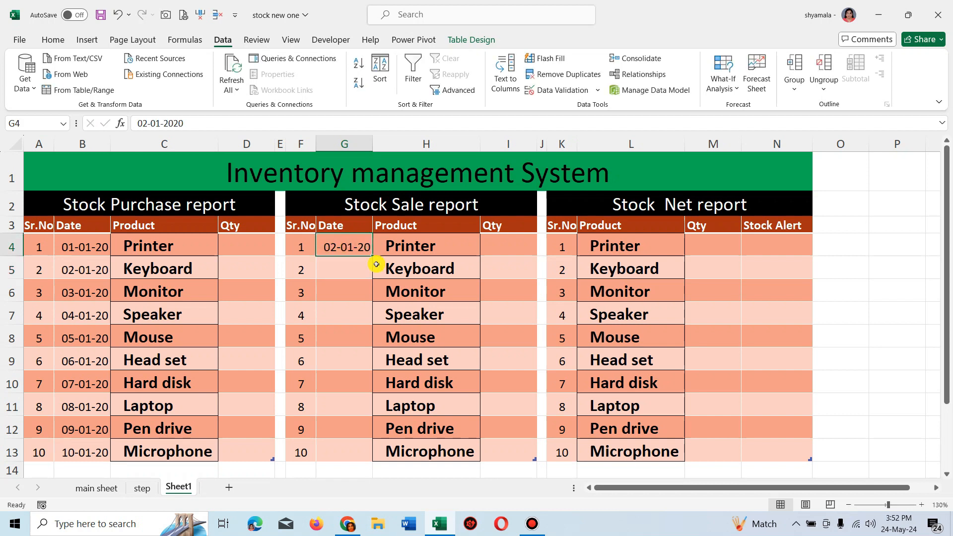
pyautogui.doubleClick(370, 257)
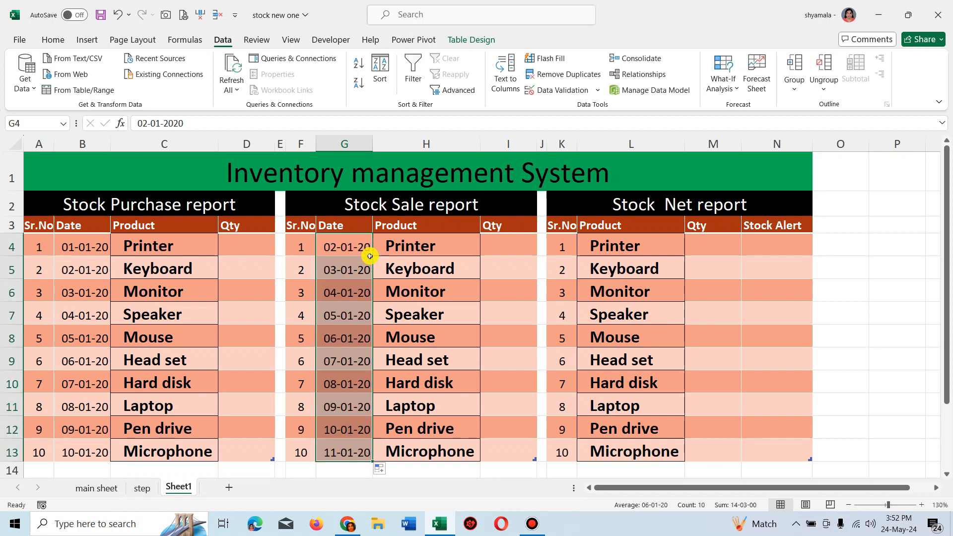
# Copy the purchase quantities E6:E15 from the main sheet into Sheet1's purchase report Qty column, starting at D4.
pyautogui.click(510, 239)
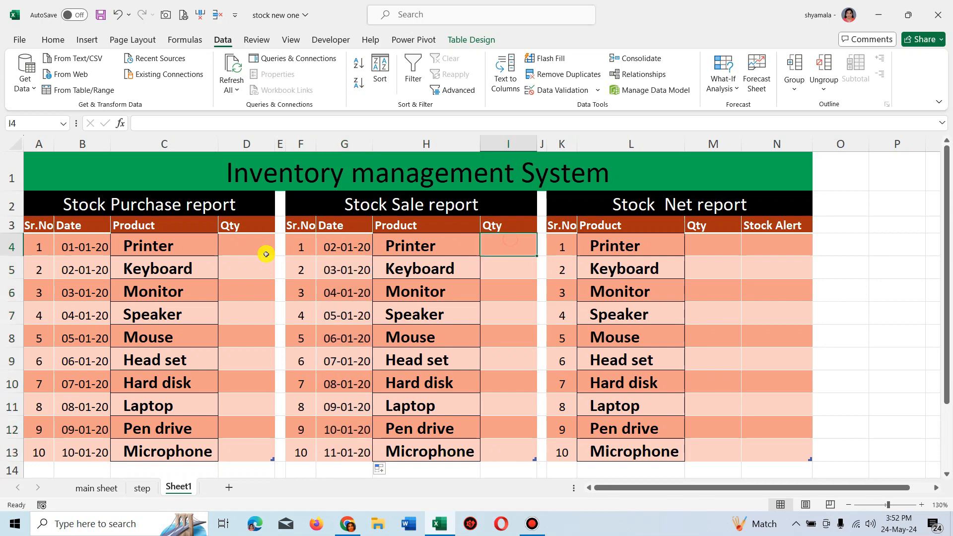
pyautogui.click(89, 489)
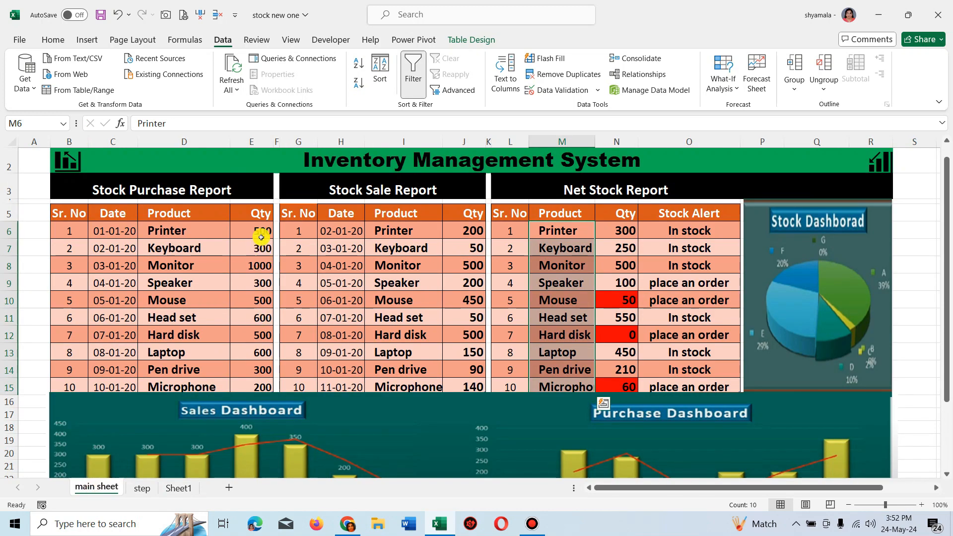
pyautogui.moveTo(261, 231); pyautogui.dragTo(253, 380)
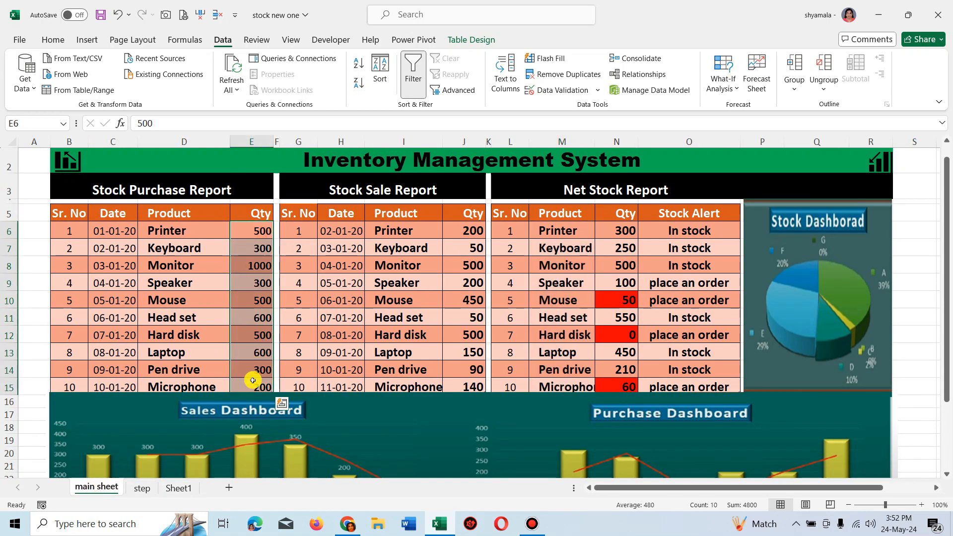
pyautogui.hotkey('ctrl', 'c')
pyautogui.click(178, 488)
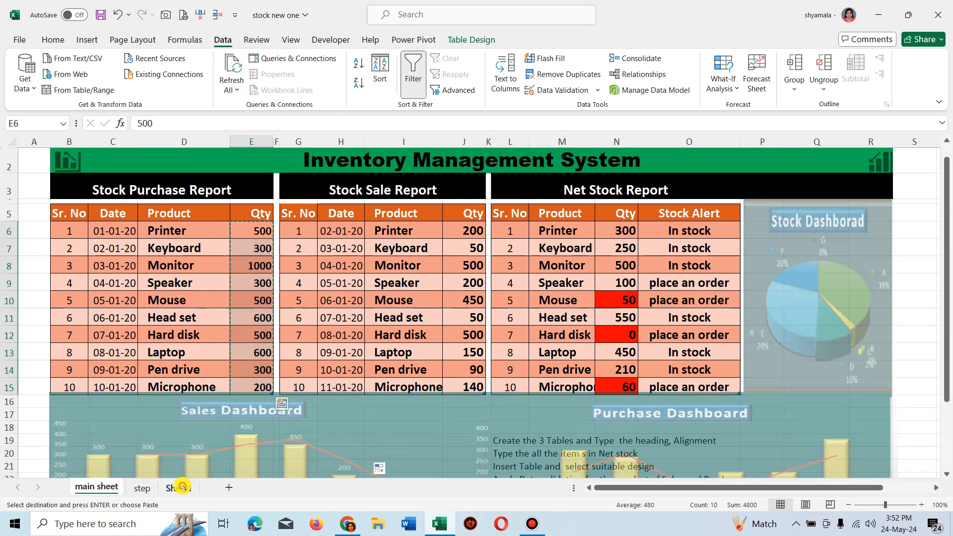
pyautogui.click(254, 242)
pyautogui.press('Return')
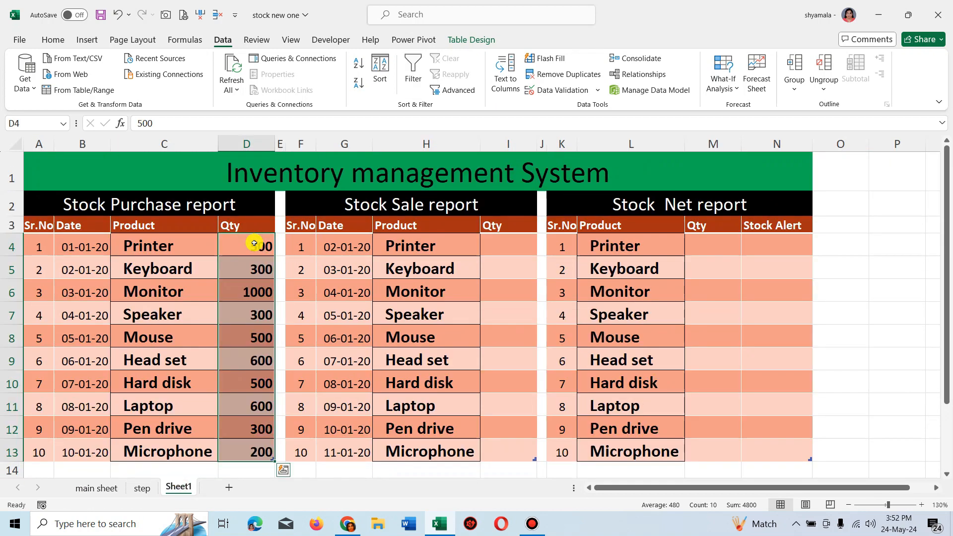
# Copy the sale quantities J6:J15 from the main sheet into Sheet1's sale report Qty column, starting at I4.
pyautogui.click(96, 489)
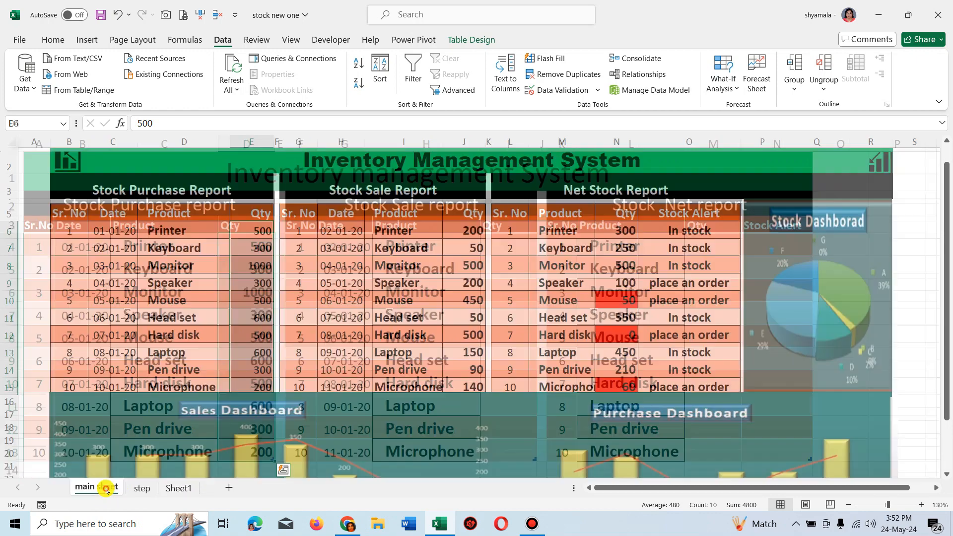
pyautogui.moveTo(472, 232); pyautogui.dragTo(465, 381)
pyautogui.hotkey('ctrl', 'c')
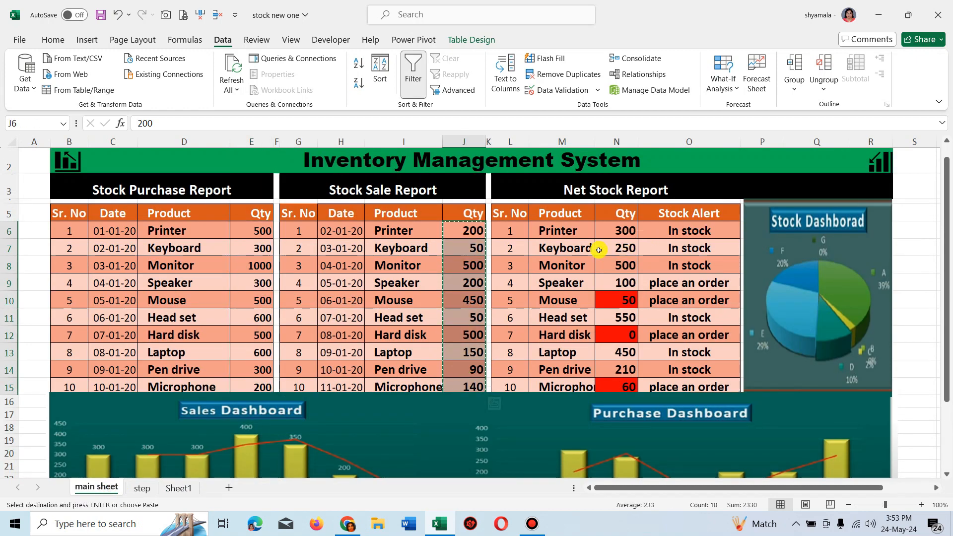
pyautogui.click(178, 488)
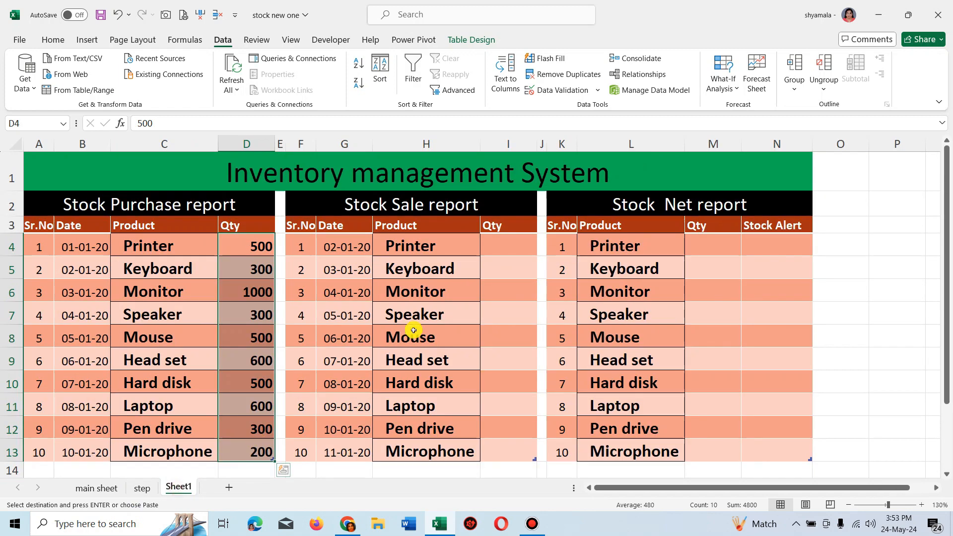
pyautogui.click(515, 243)
pyautogui.hotkey('ctrl', 'v')
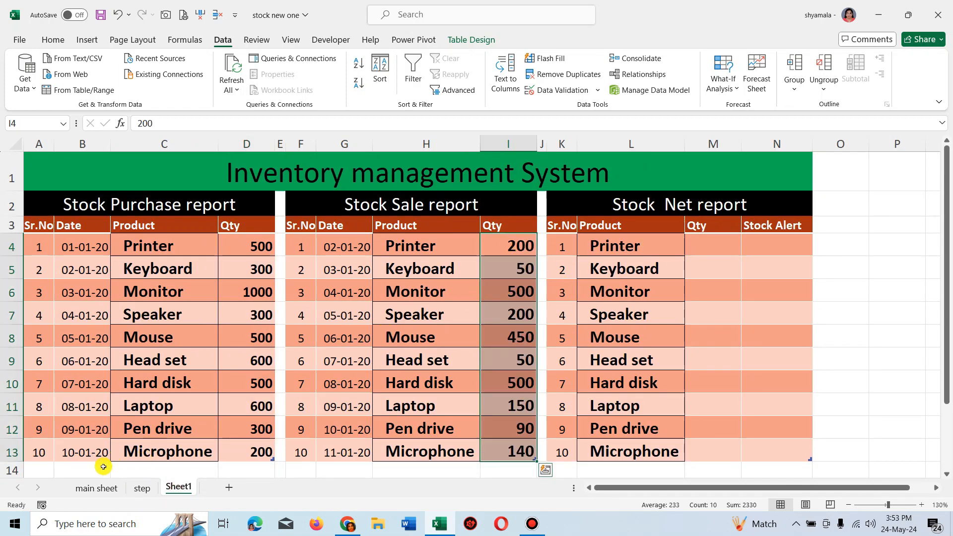
pyautogui.click(97, 488)
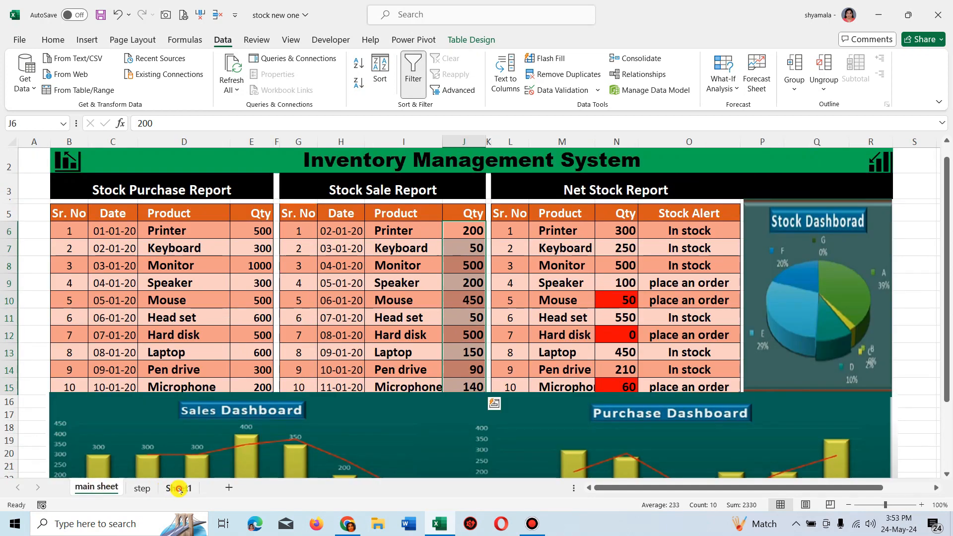
pyautogui.click(179, 488)
pyautogui.click(716, 251)
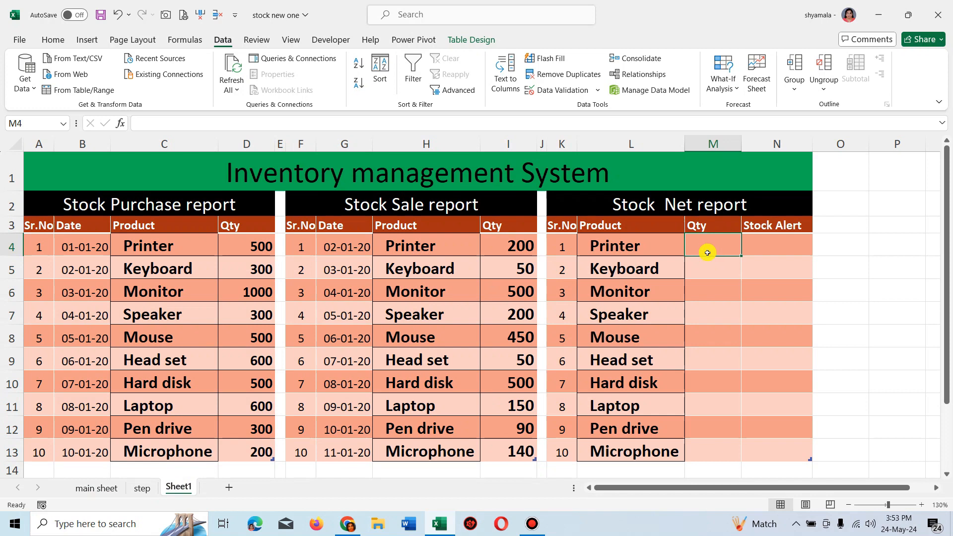
pyautogui.click(246, 249)
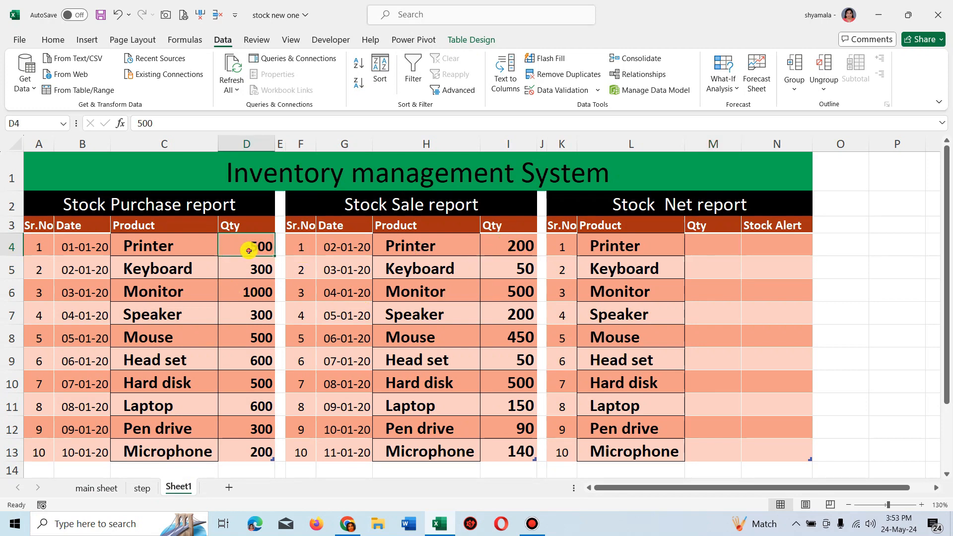
pyautogui.click(522, 249)
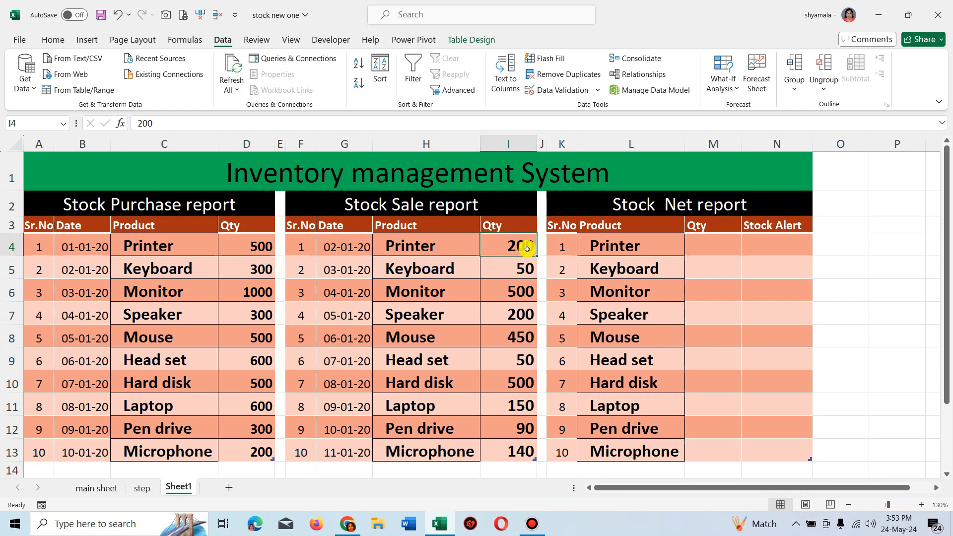
pyautogui.click(710, 249)
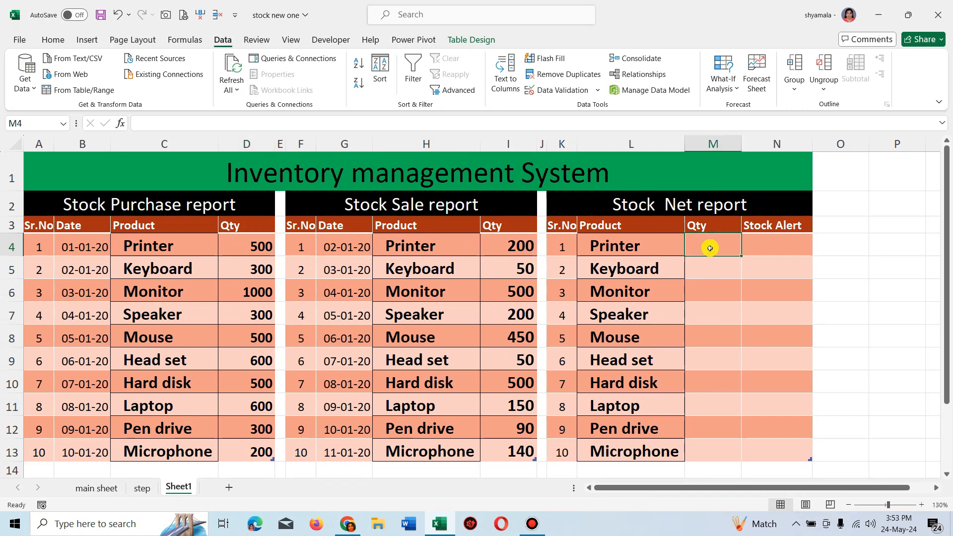
pyautogui.write('=')
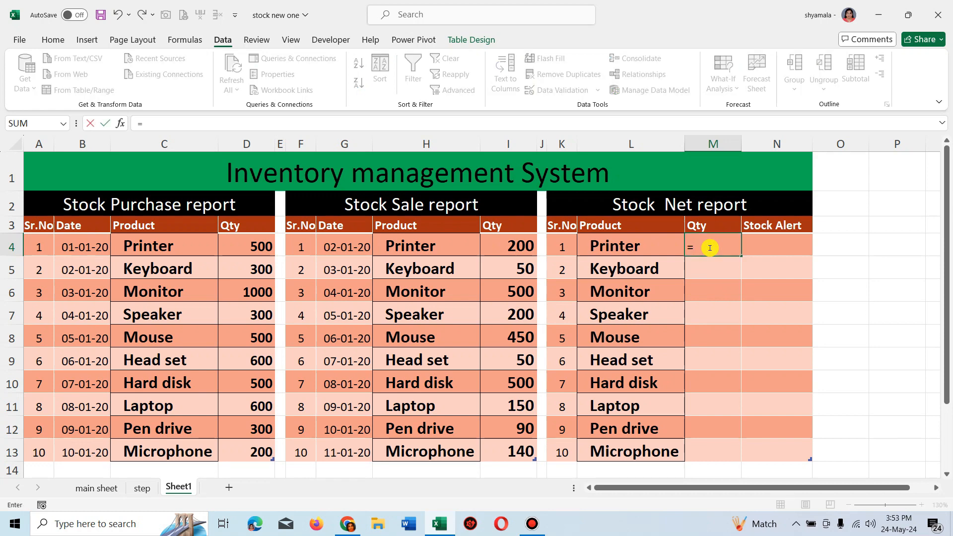
pyautogui.write('su')
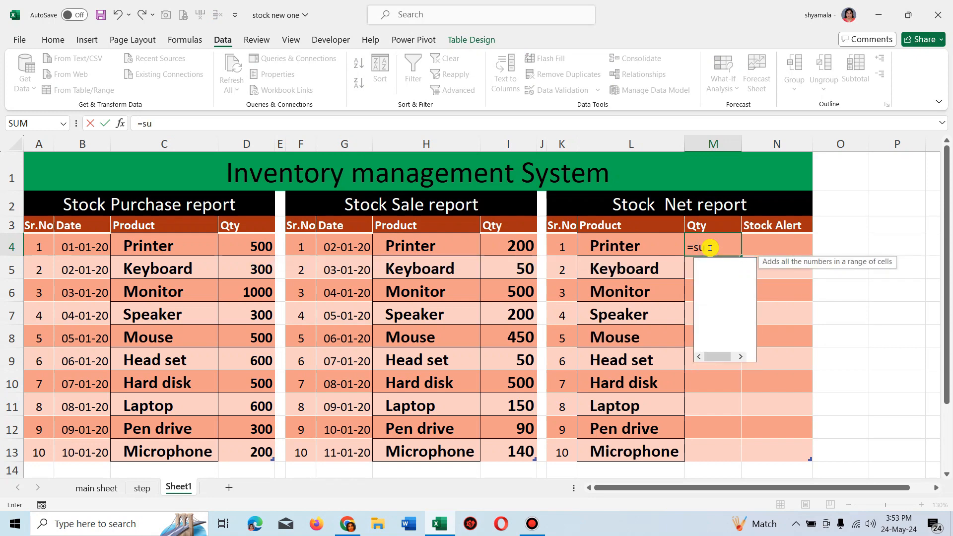
pyautogui.write('mif(')
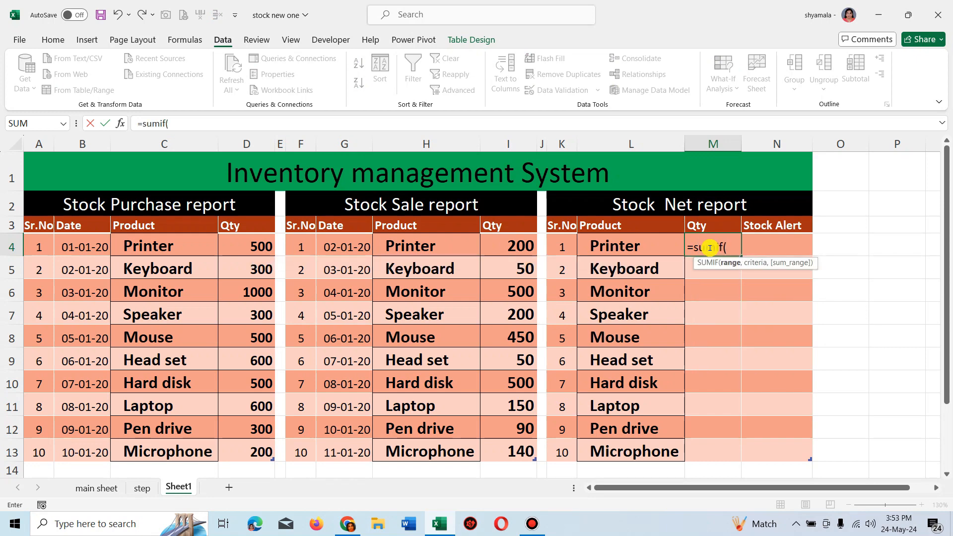
pyautogui.moveTo(139, 256); pyautogui.dragTo(164, 444)
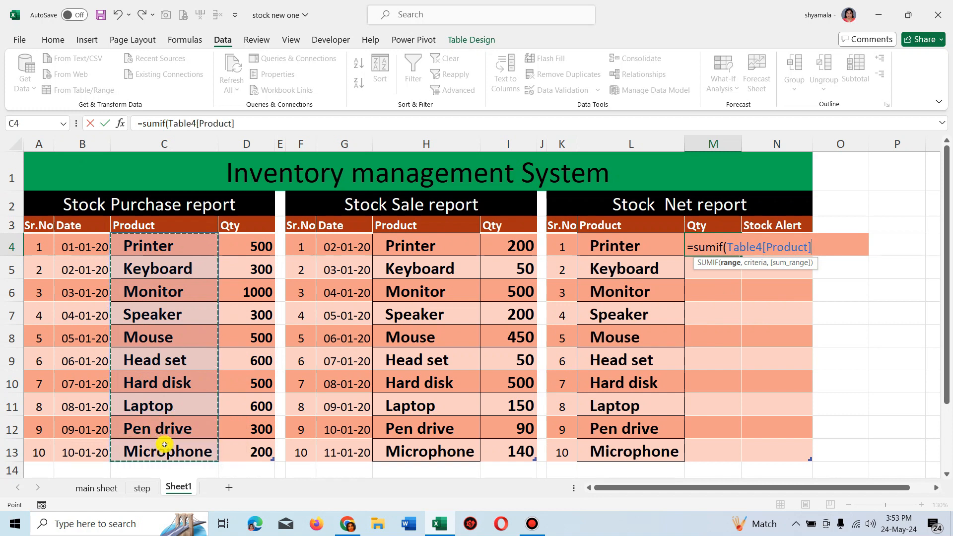
pyautogui.write(',')
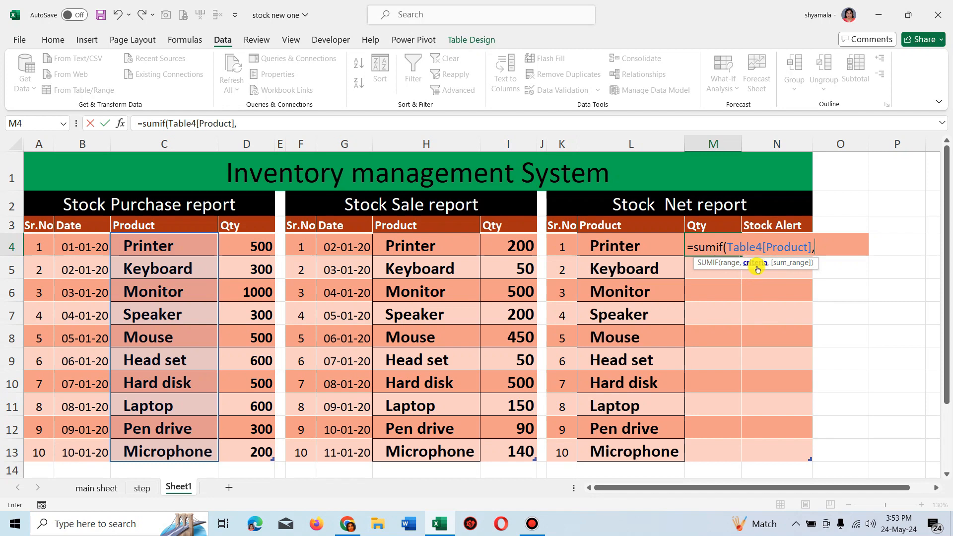
pyautogui.click(641, 249)
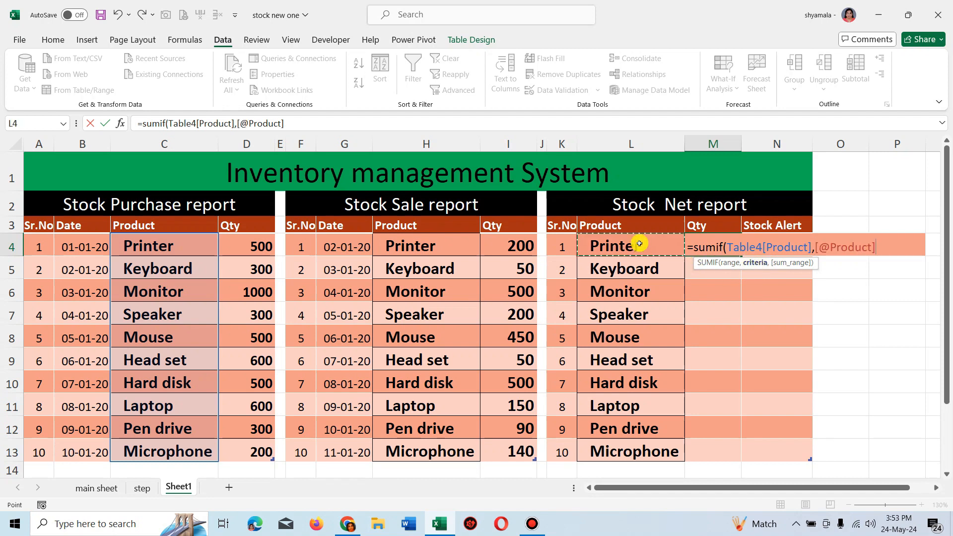
pyautogui.write(',')
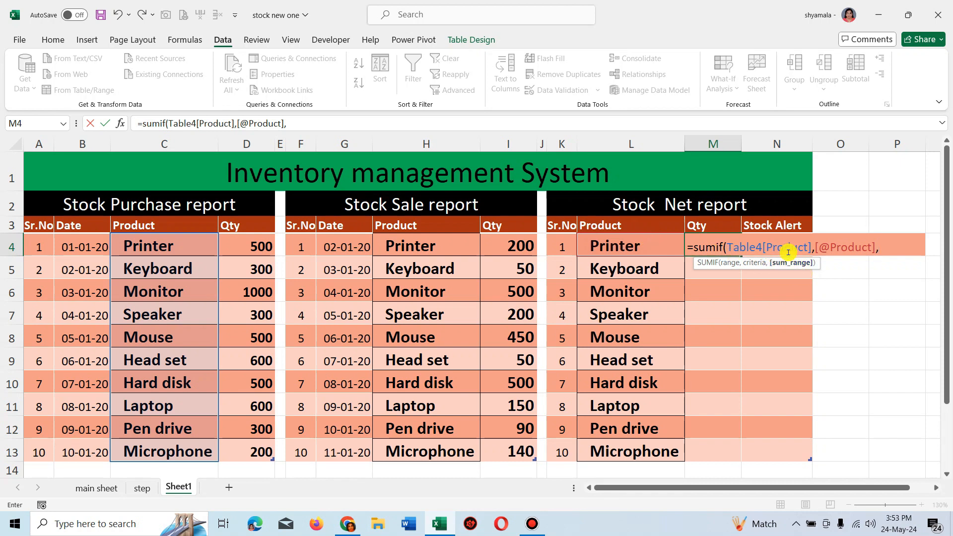
pyautogui.moveTo(265, 248); pyautogui.dragTo(284, 436)
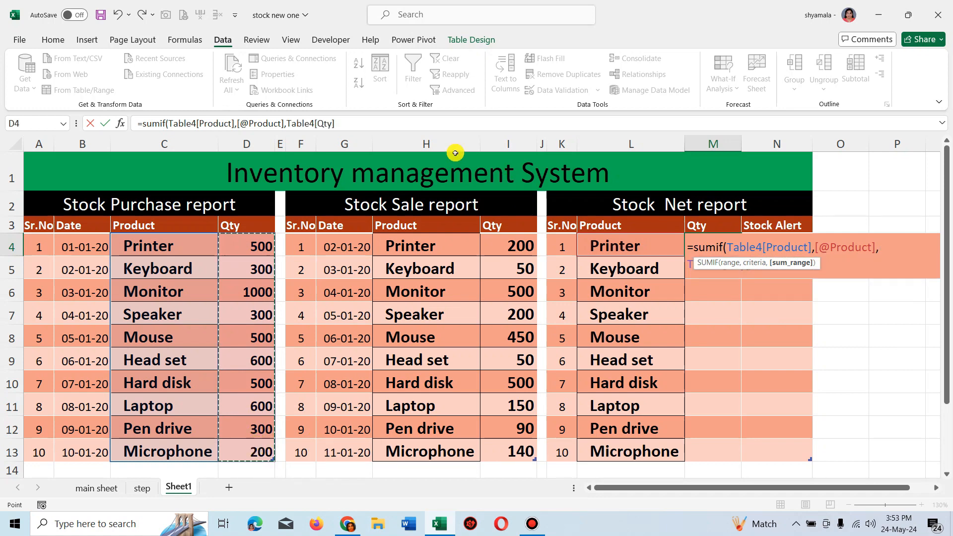
pyautogui.click(368, 139)
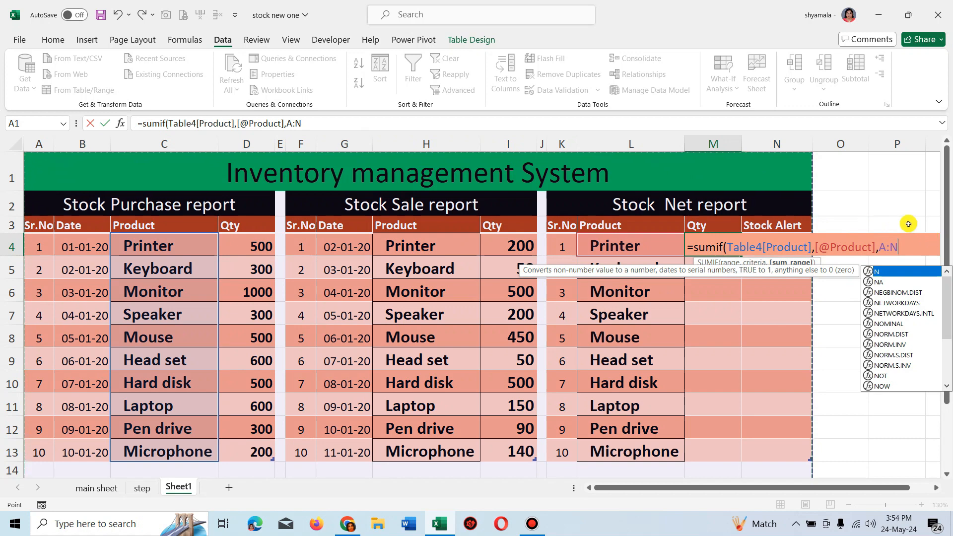
pyautogui.press('BackSpace')
pyautogui.press('BackSpace')
pyautogui.press('BackSpace')
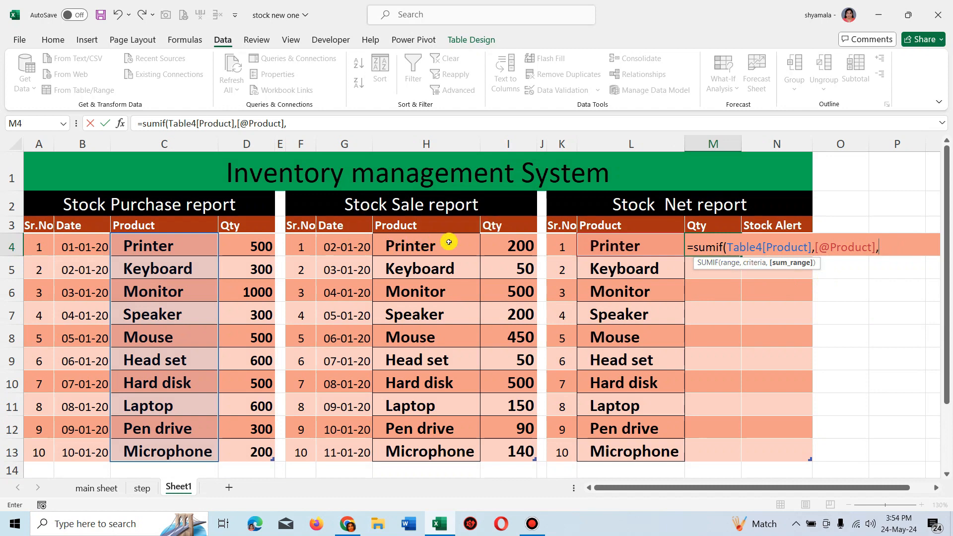
pyautogui.click(623, 247)
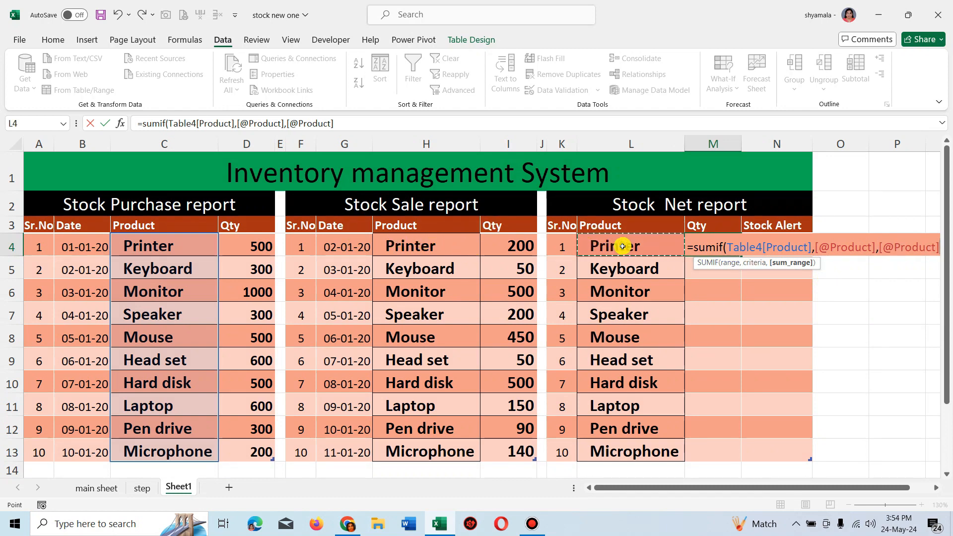
pyautogui.press('BackSpace')
pyautogui.press('BackSpace')
pyautogui.press('BackSpace')
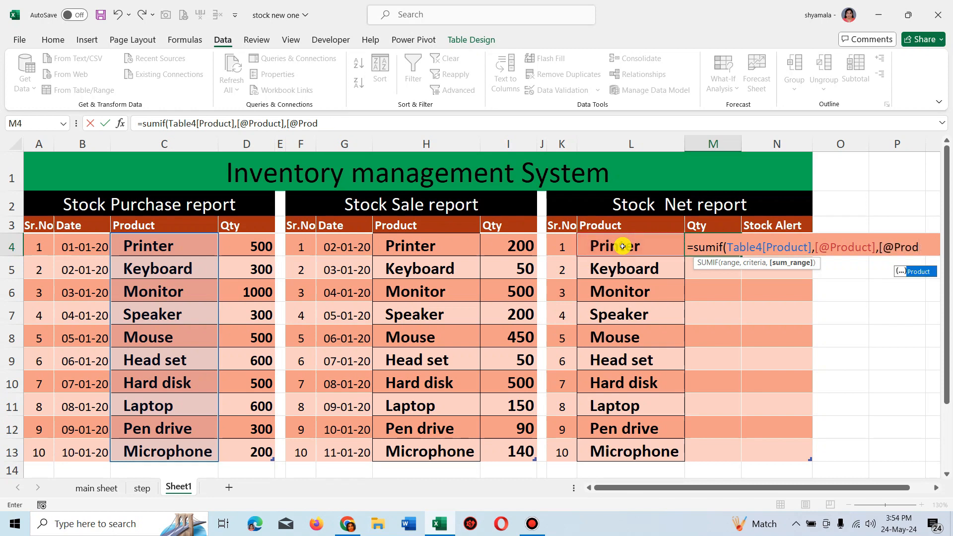
pyautogui.press('BackSpace')
pyautogui.press('BackSpace')
pyautogui.press('BackSpace')
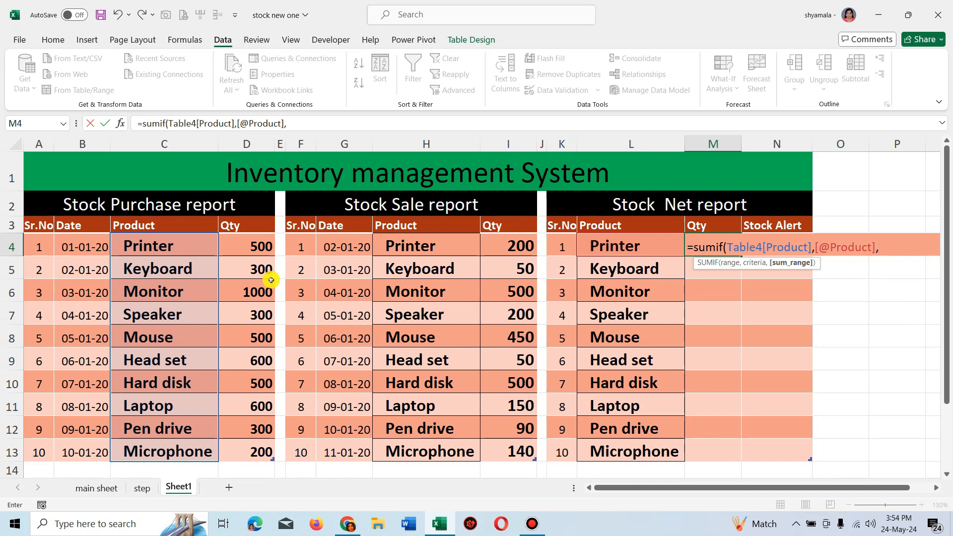
# Complete M4's SUMIF formula with Table4[Qty] as the sum range and compare the results with the purchase quantities in D4:D13.
pyautogui.click(252, 249)
pyautogui.moveTo(253, 248); pyautogui.dragTo(264, 451)
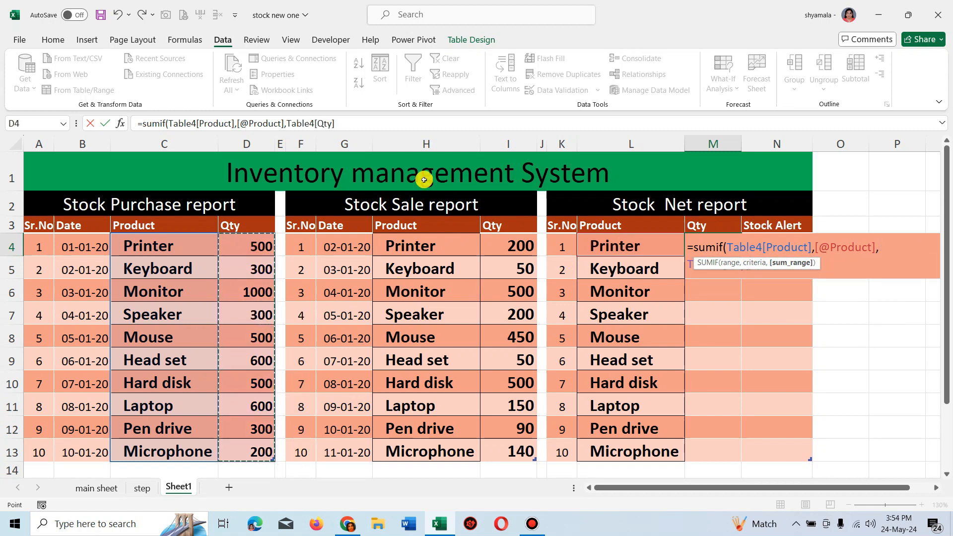
pyautogui.write(')')
pyautogui.press('Return')
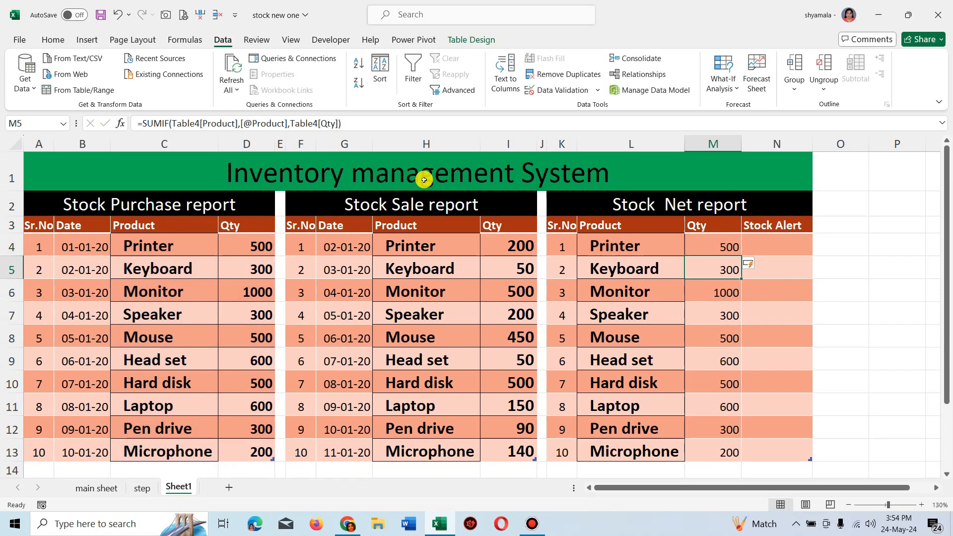
pyautogui.click(257, 249)
pyautogui.click(715, 247)
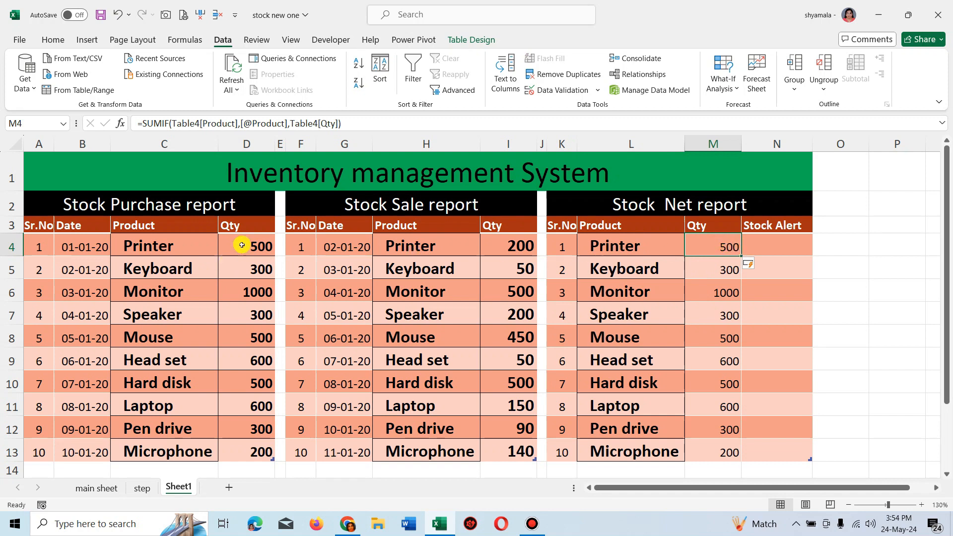
pyautogui.moveTo(243, 245); pyautogui.dragTo(245, 442)
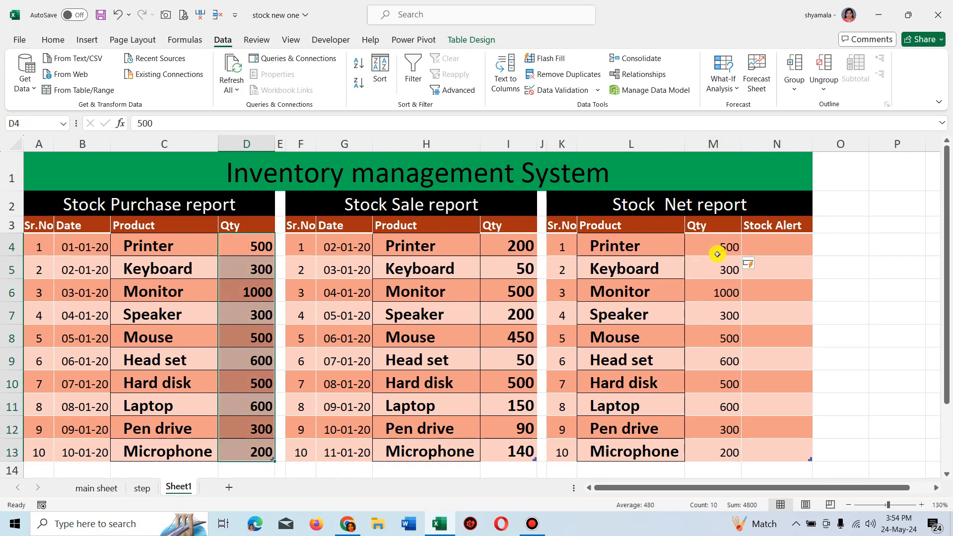
# Extend M4's net quantity formula by subtracting a second SUMIF with Table5[Product] as its range.
pyautogui.moveTo(717, 254); pyautogui.dragTo(710, 448)
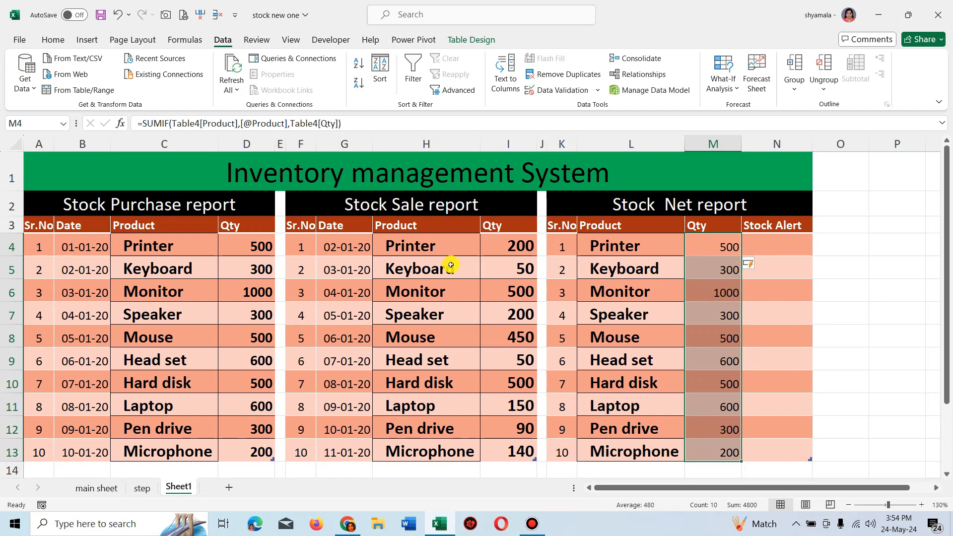
pyautogui.click(270, 241)
pyautogui.click(524, 245)
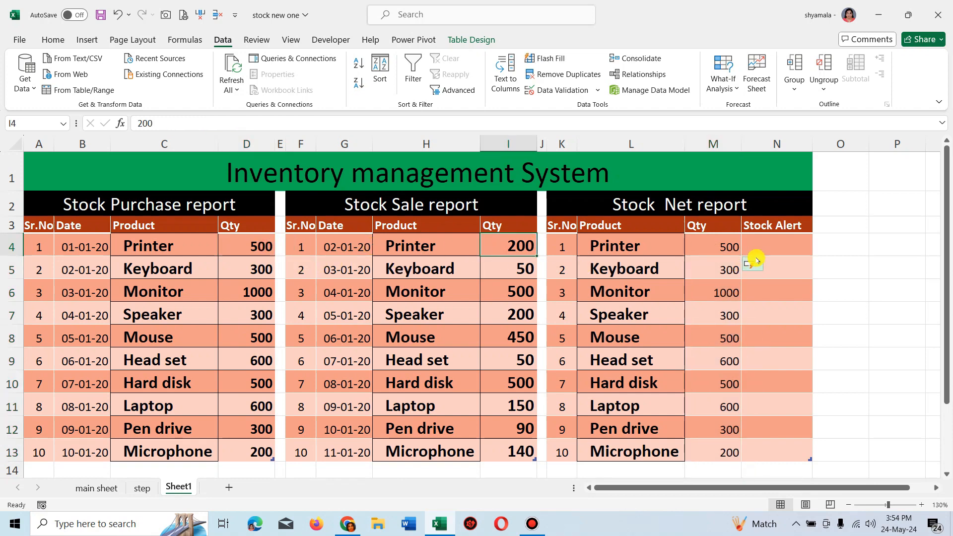
pyautogui.click(726, 244)
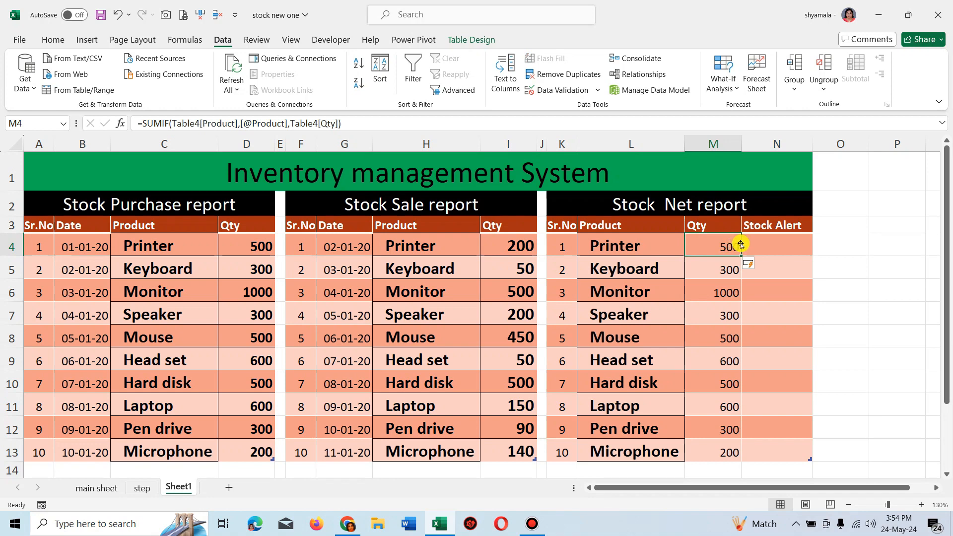
pyautogui.click(357, 127)
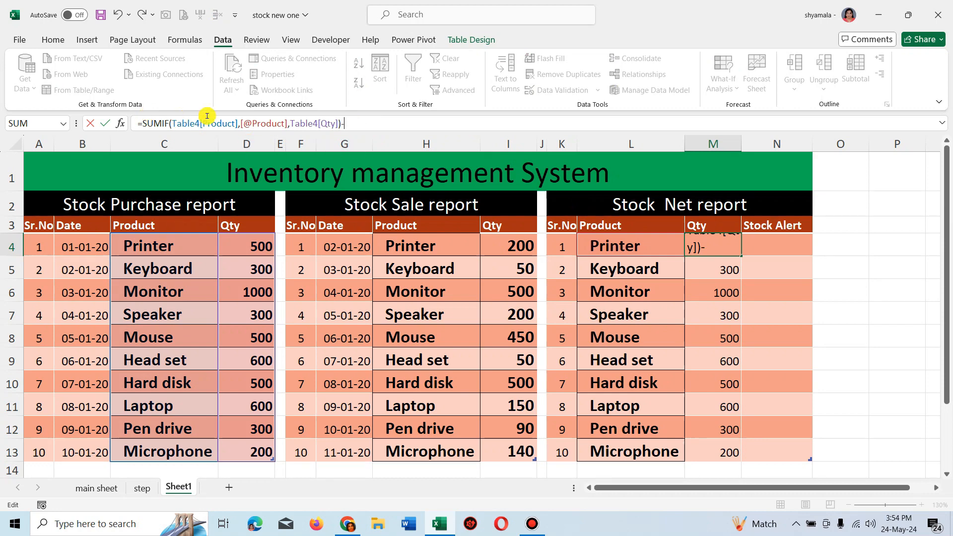
pyautogui.write('-s')
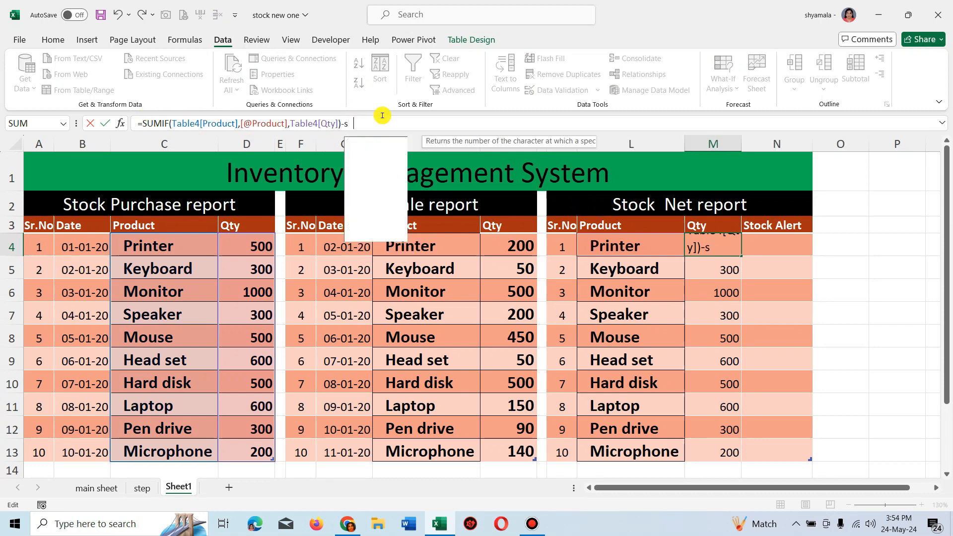
pyautogui.write('umif')
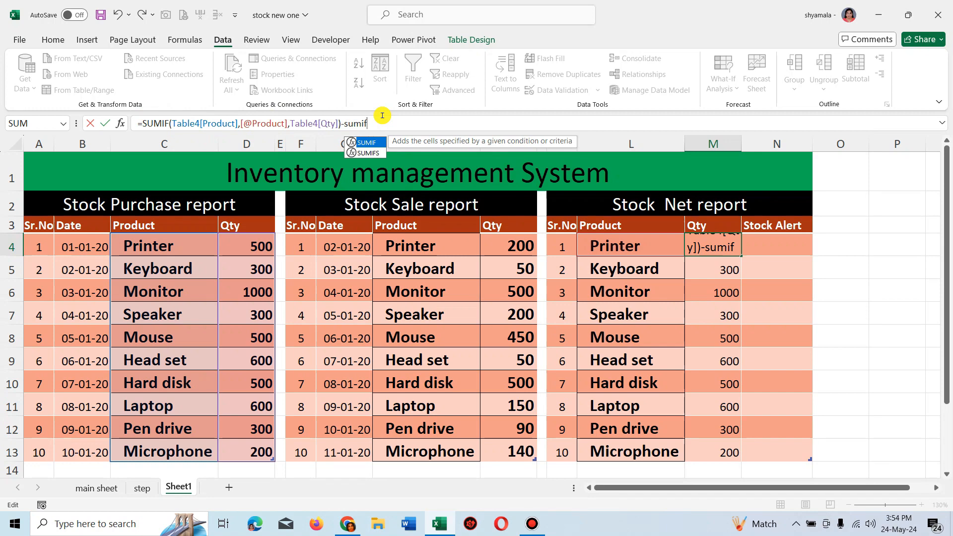
pyautogui.write('(')
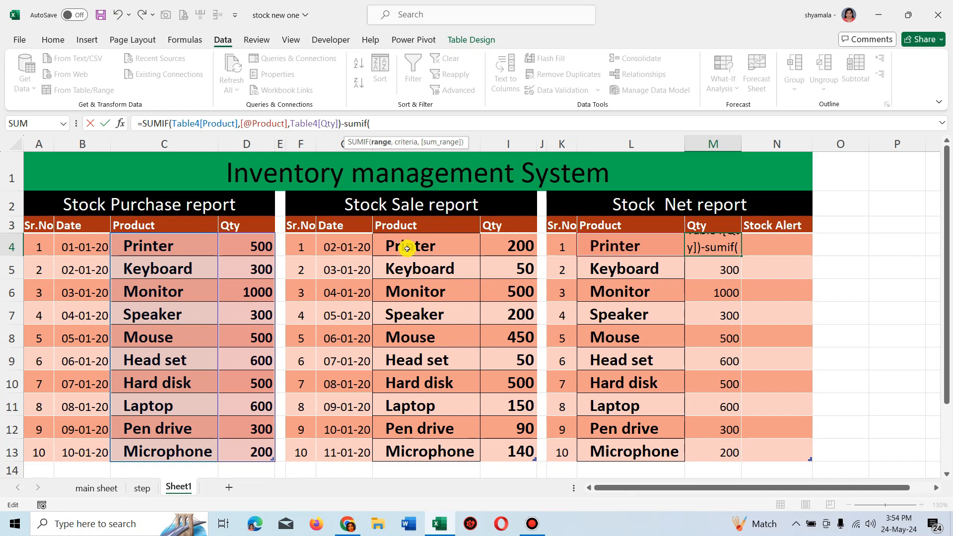
pyautogui.moveTo(407, 249); pyautogui.dragTo(411, 452)
pyautogui.write(',')
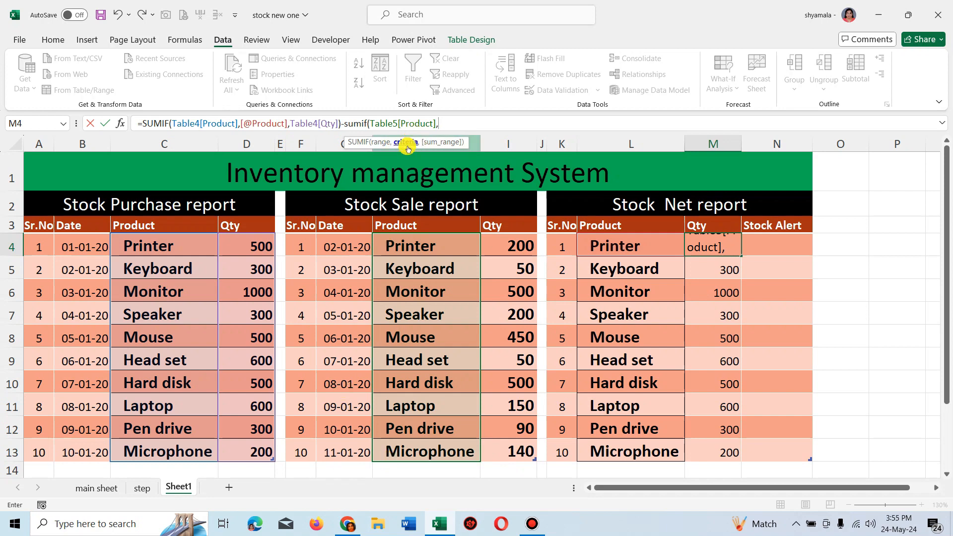
pyautogui.click(604, 239)
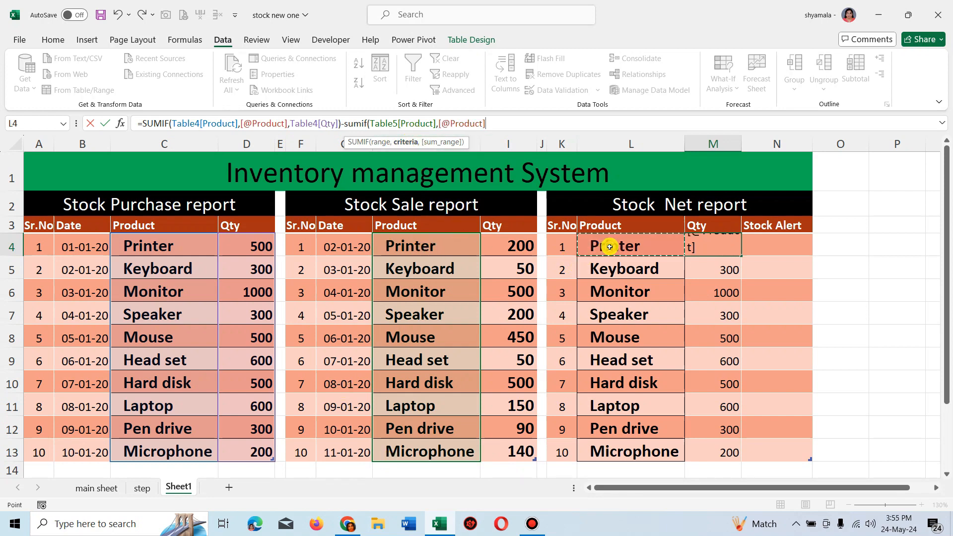
pyautogui.write(',')
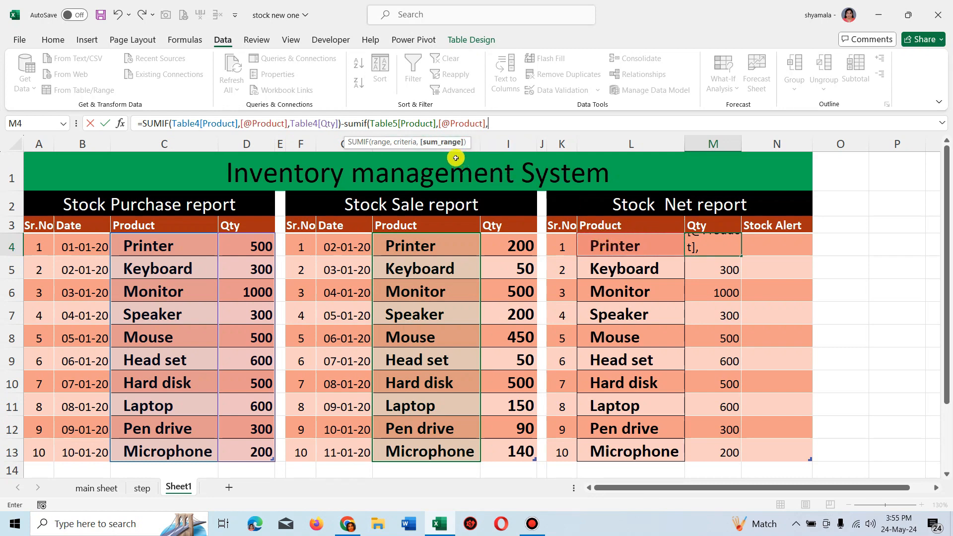
pyautogui.moveTo(507, 248); pyautogui.dragTo(517, 450)
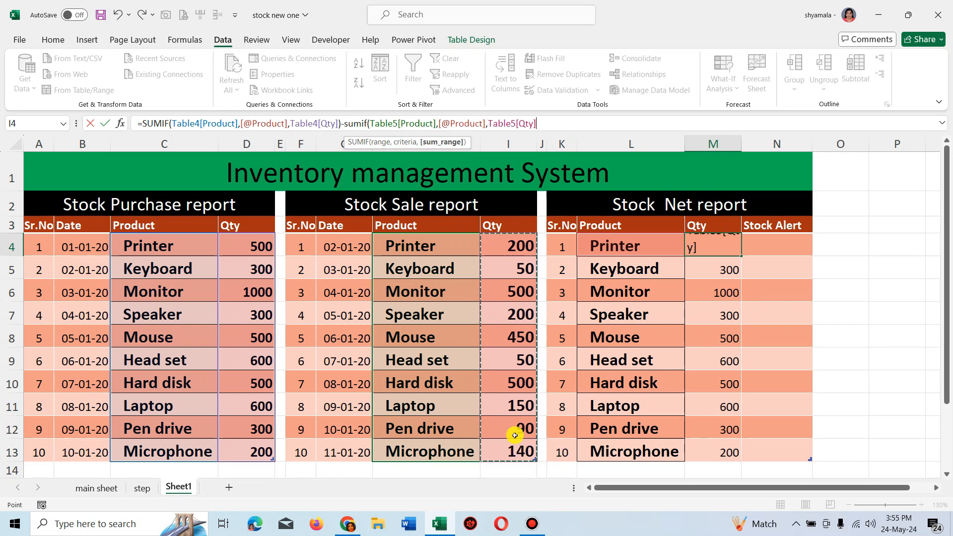
pyautogui.write(')')
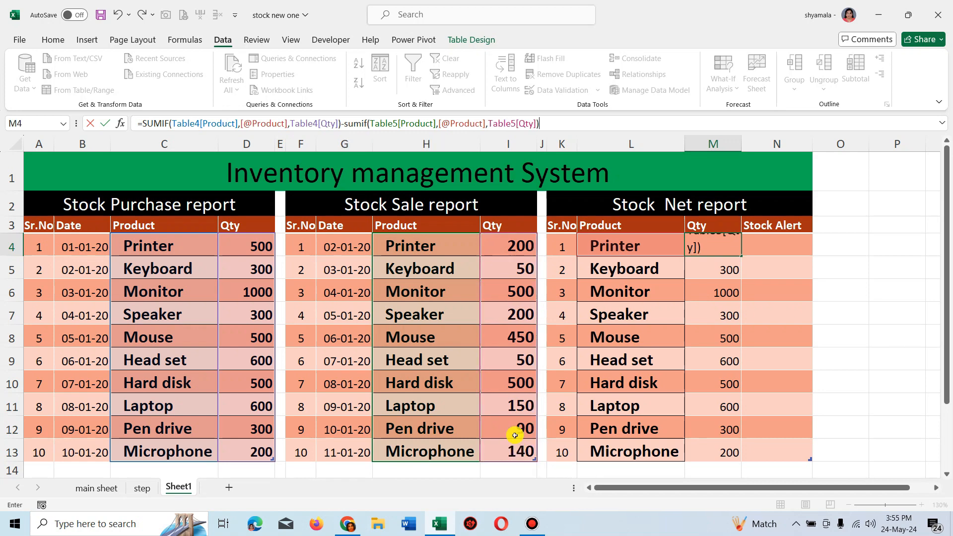
pyautogui.press('Return')
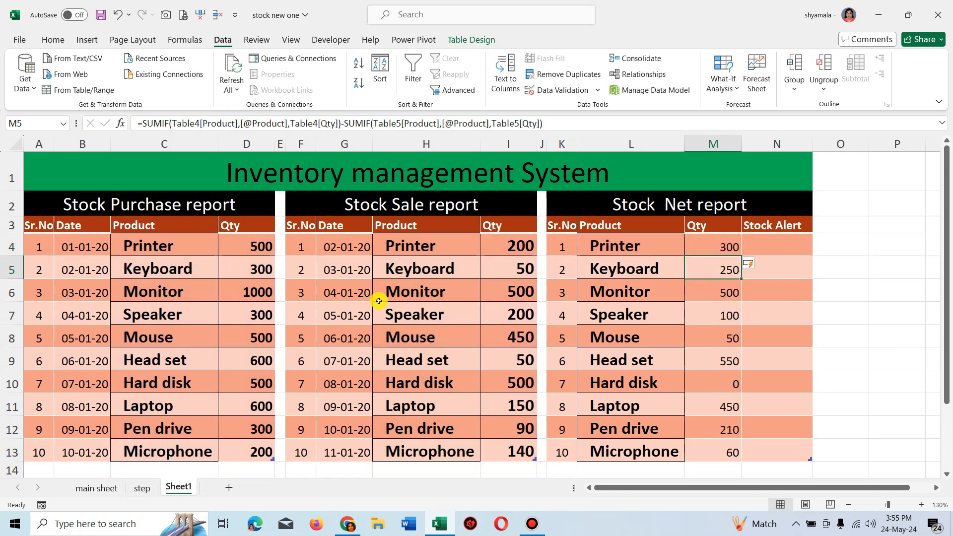
# Set the Printer's sale quantity in I4 to 450 and check its net quantity in M4.
pyautogui.click(261, 243)
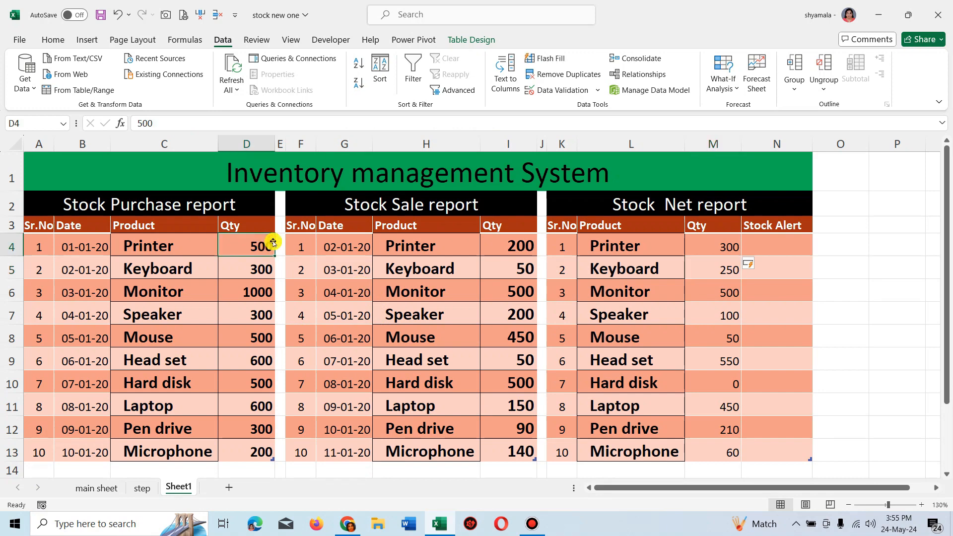
pyautogui.click(521, 248)
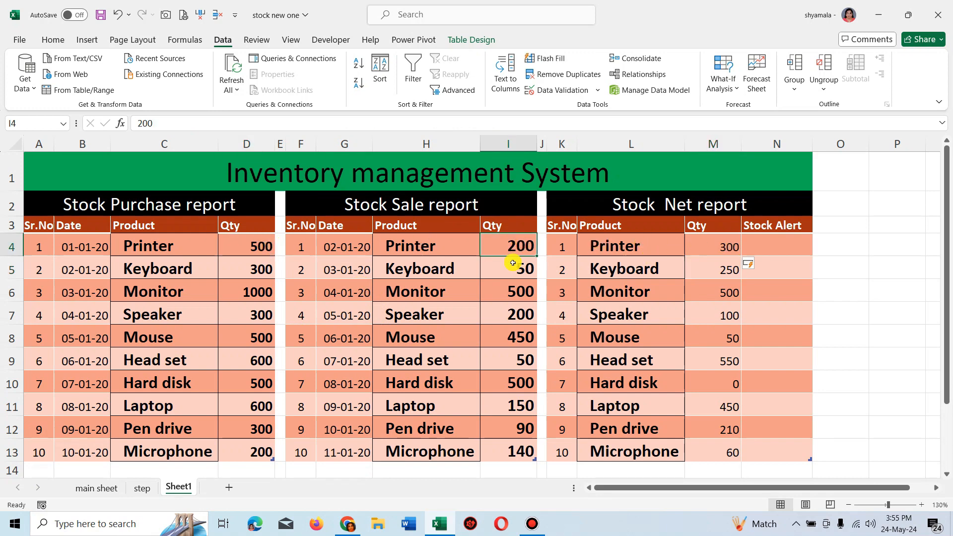
pyautogui.click(243, 250)
pyautogui.click(516, 249)
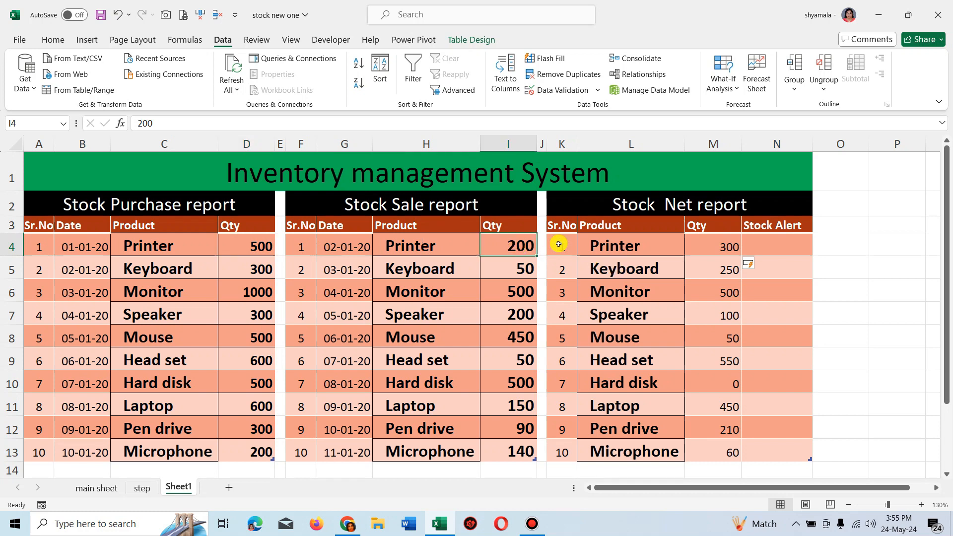
pyautogui.write('450')
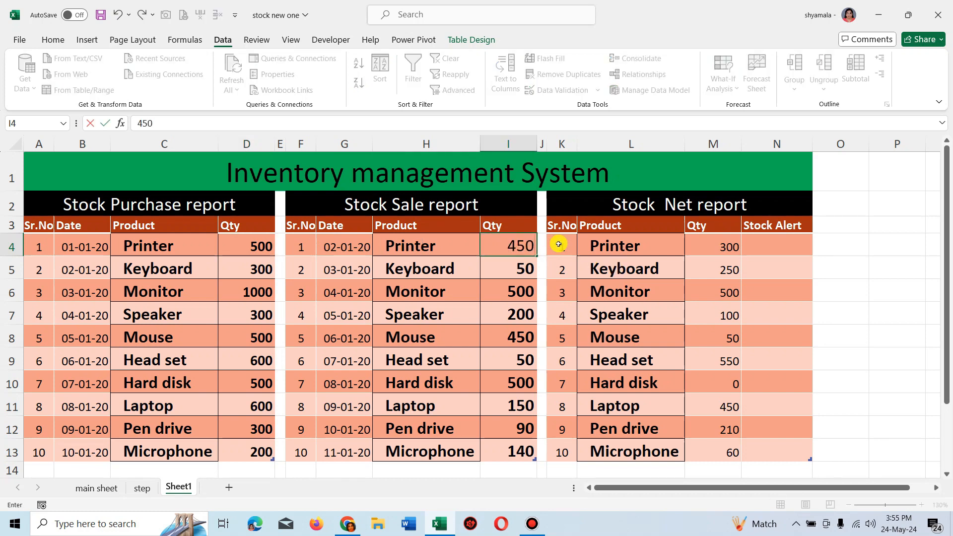
pyautogui.press('Return')
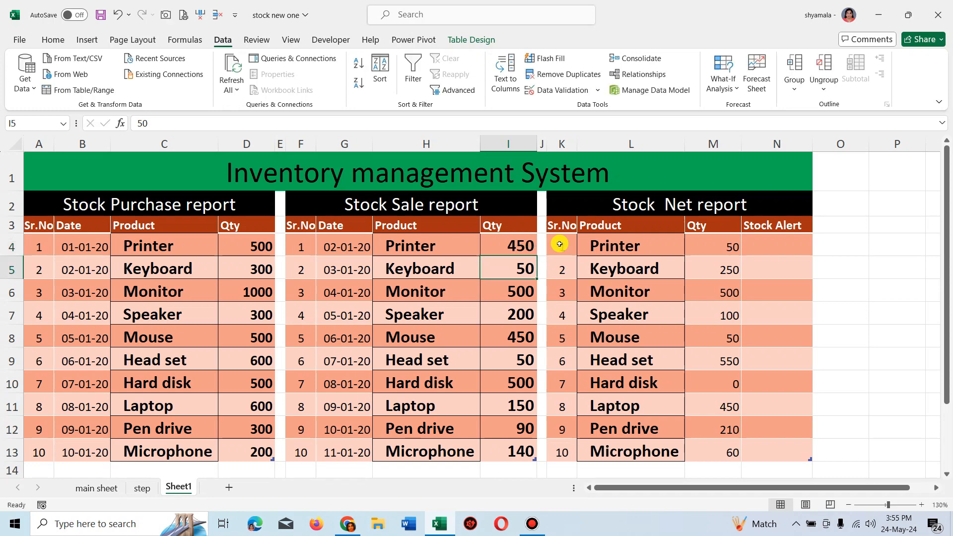
pyautogui.click(725, 247)
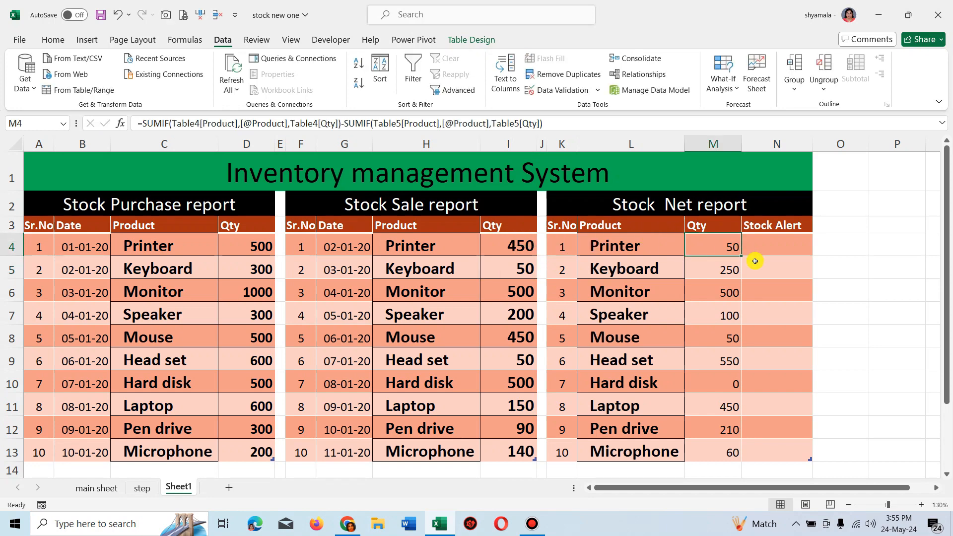
# Set the Keyboard's sale quantity in I5 to 200.
pyautogui.click(243, 271)
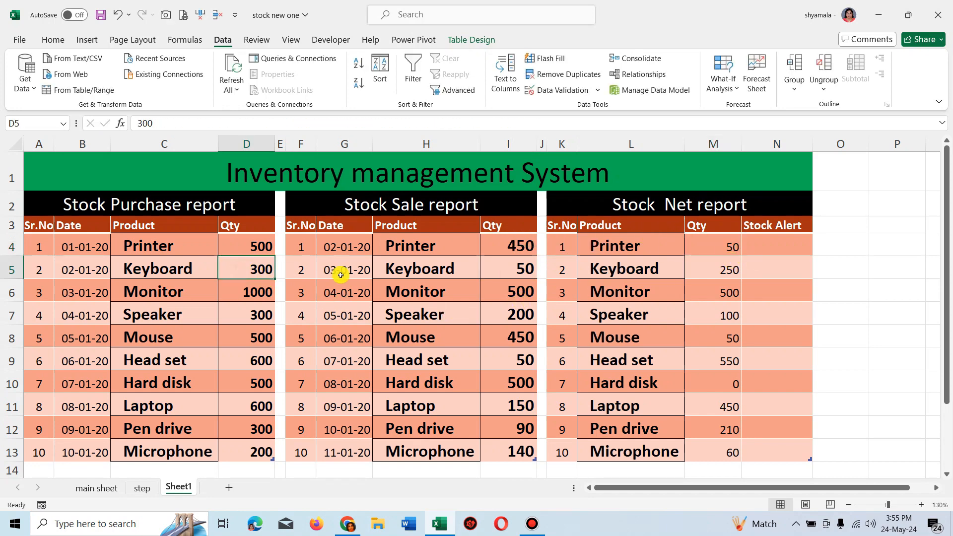
pyautogui.click(518, 267)
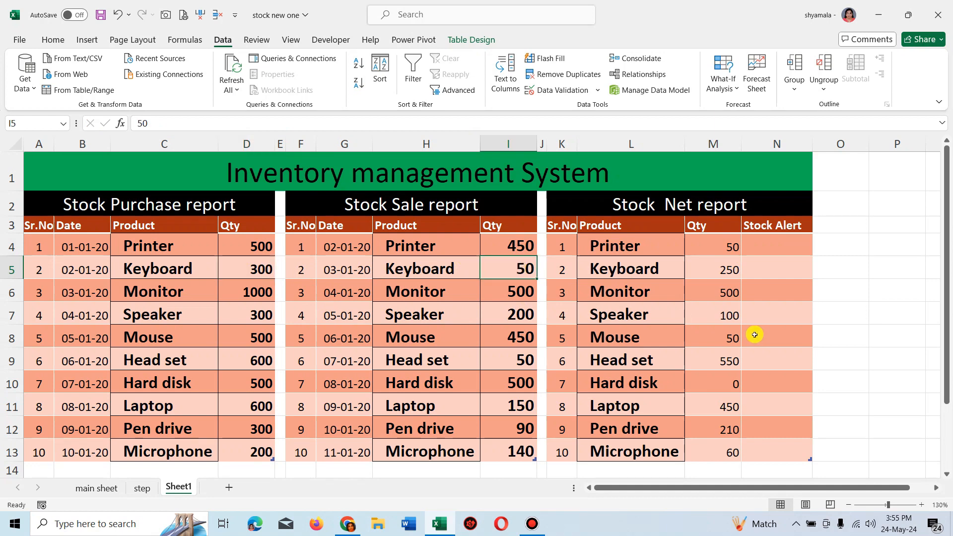
pyautogui.write('2')
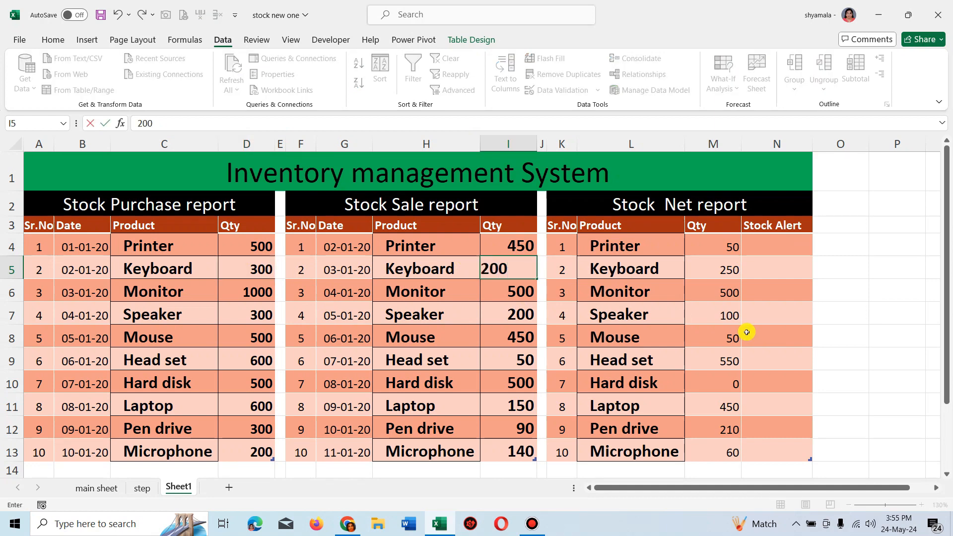
pyautogui.write('00')
pyautogui.press('Return')
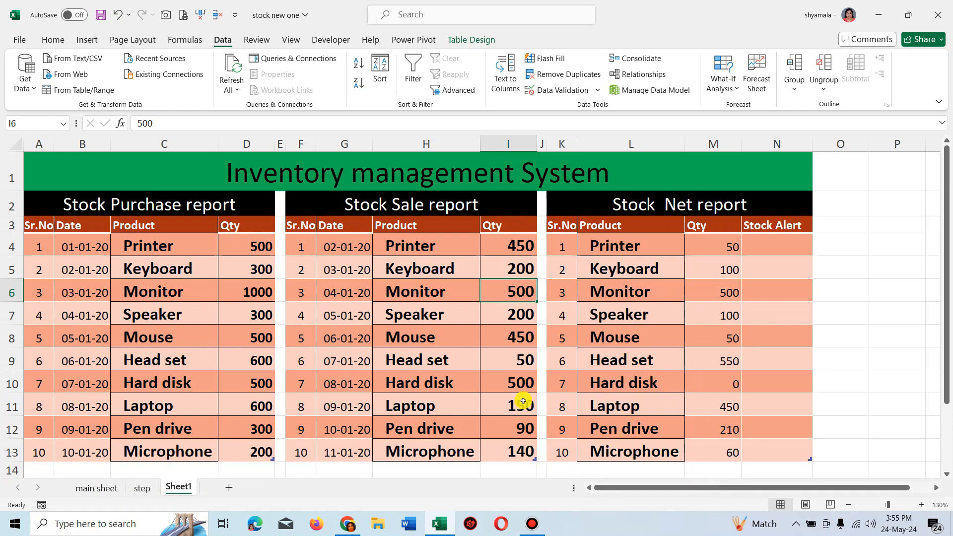
# Compare the purchase and sale quantities of Printer and Keyboard with their net stock quantities.
pyautogui.click(268, 252)
pyautogui.click(502, 245)
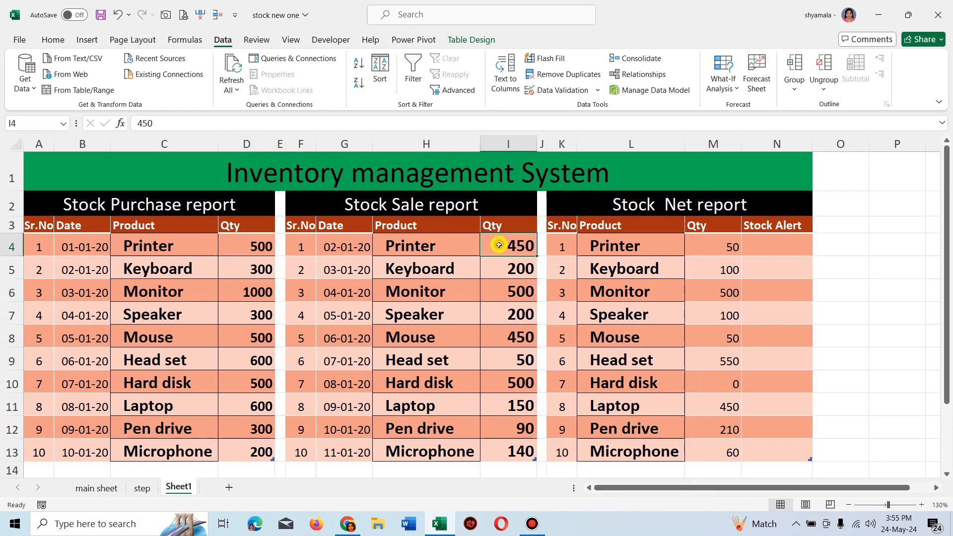
pyautogui.click(728, 246)
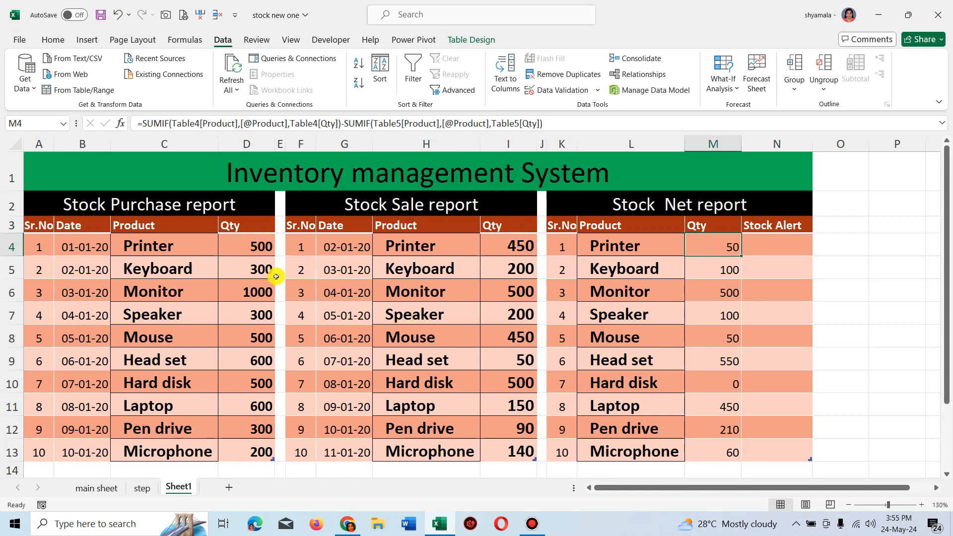
pyautogui.click(268, 270)
pyautogui.click(501, 270)
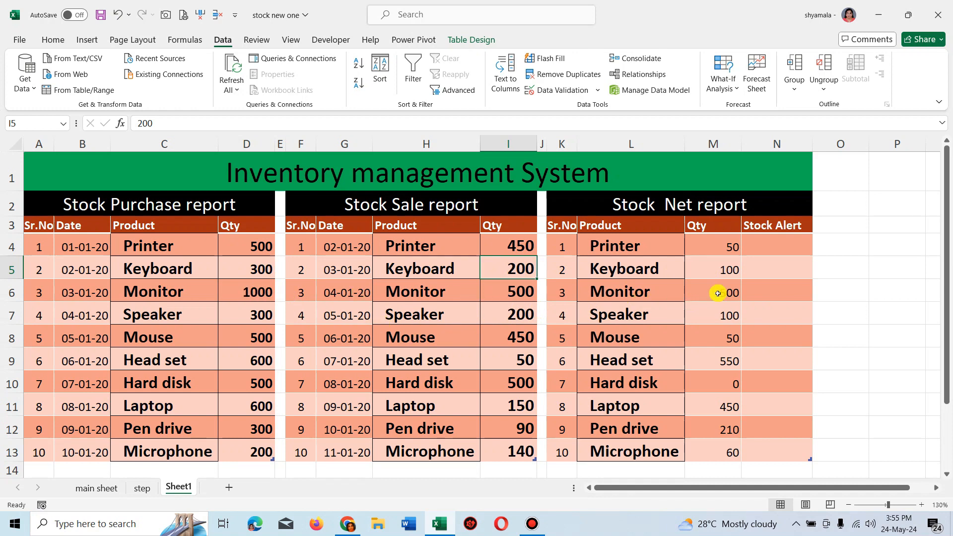
pyautogui.click(779, 245)
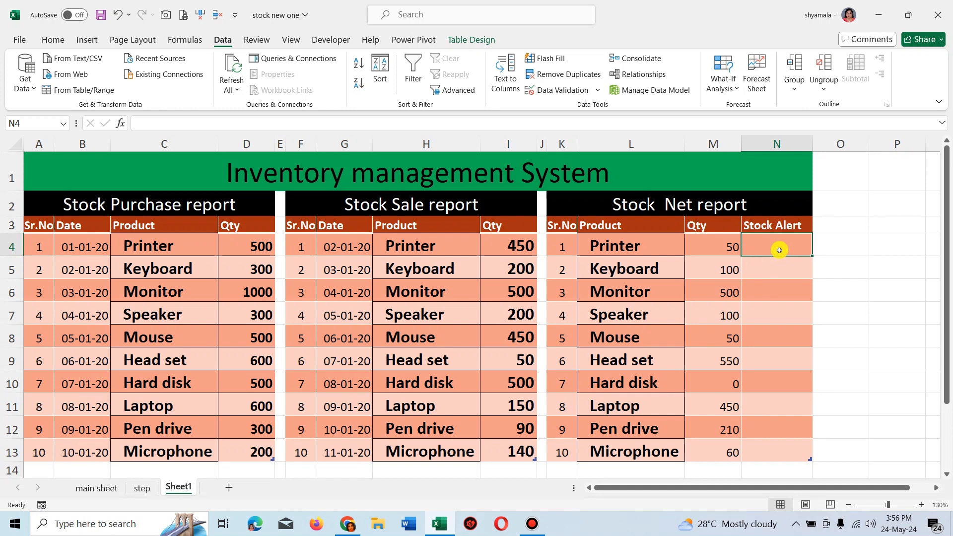
pyautogui.write('=if')
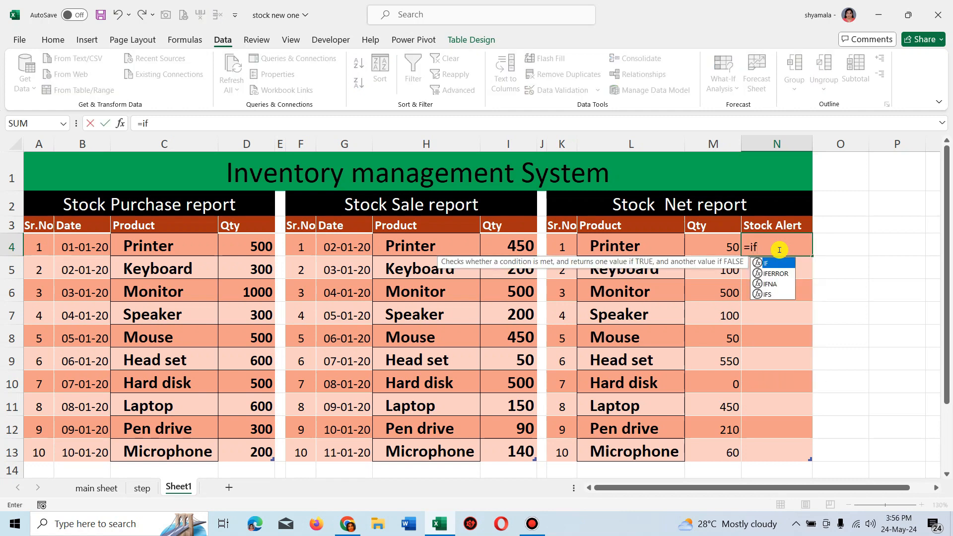
pyautogui.write('(')
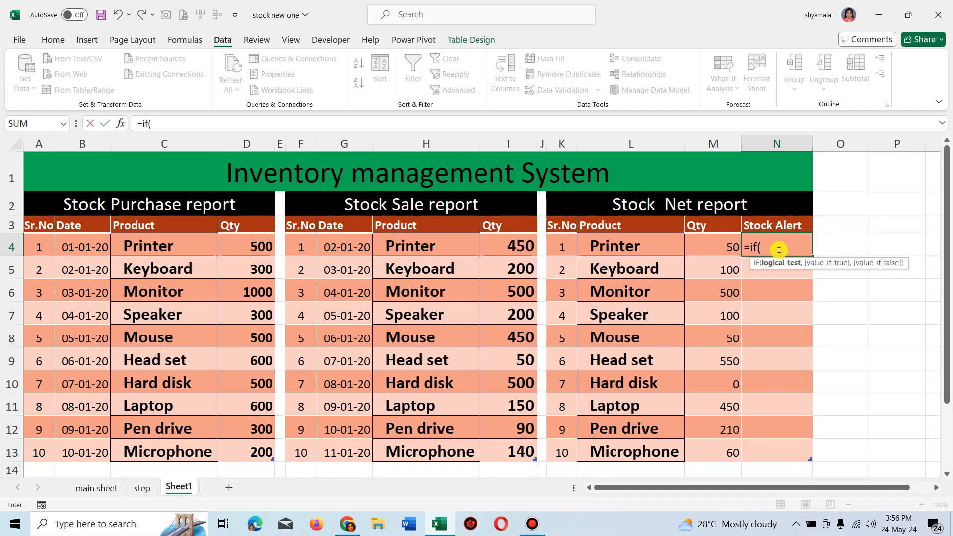
pyautogui.click(722, 250)
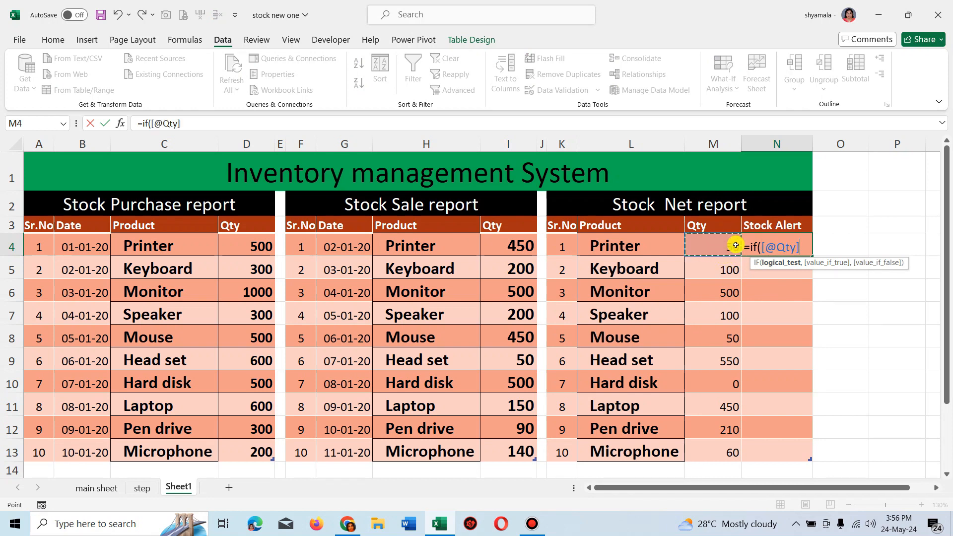
pyautogui.write('>100')
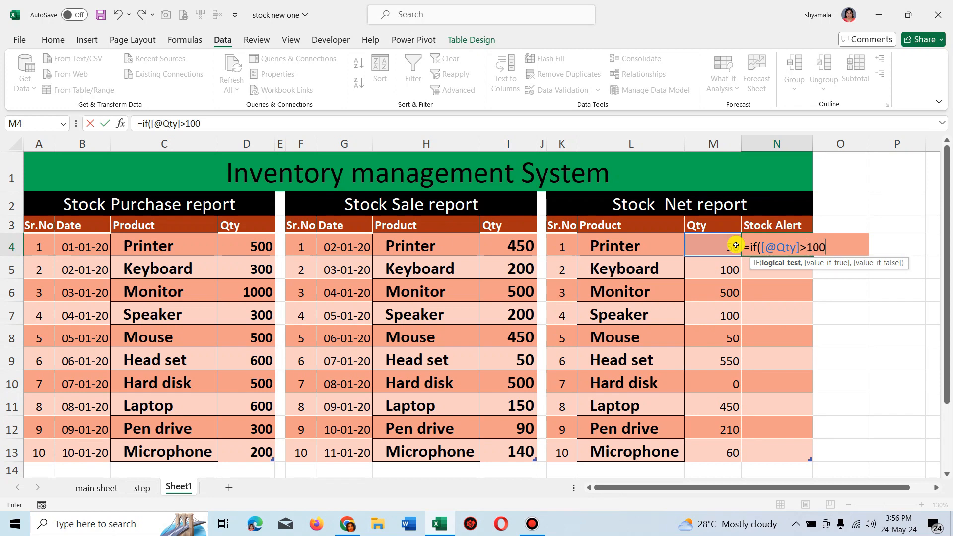
# Complete N4's IF formula with " In stock" as the true value and " Place an Order" as the false value.
pyautogui.write('," In')
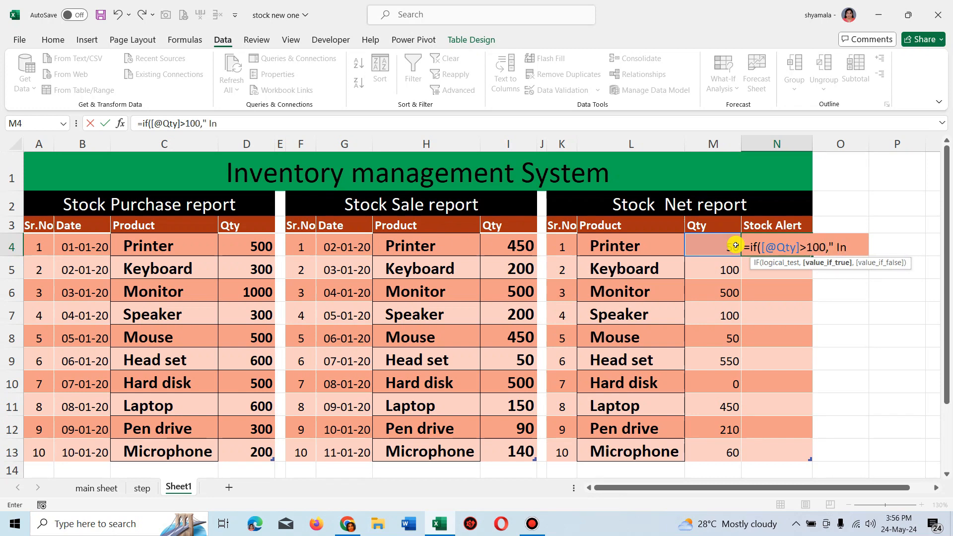
pyautogui.write(' stock')
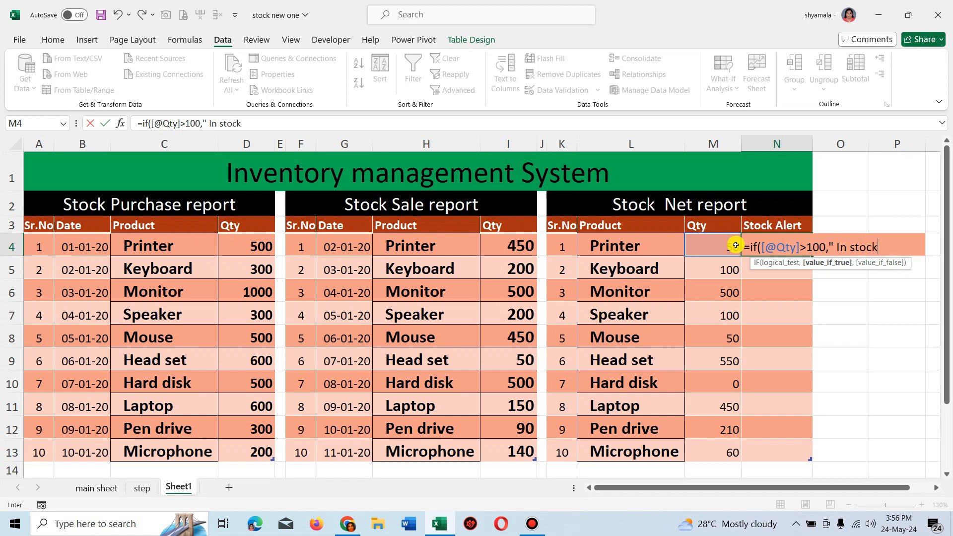
pyautogui.write('",')
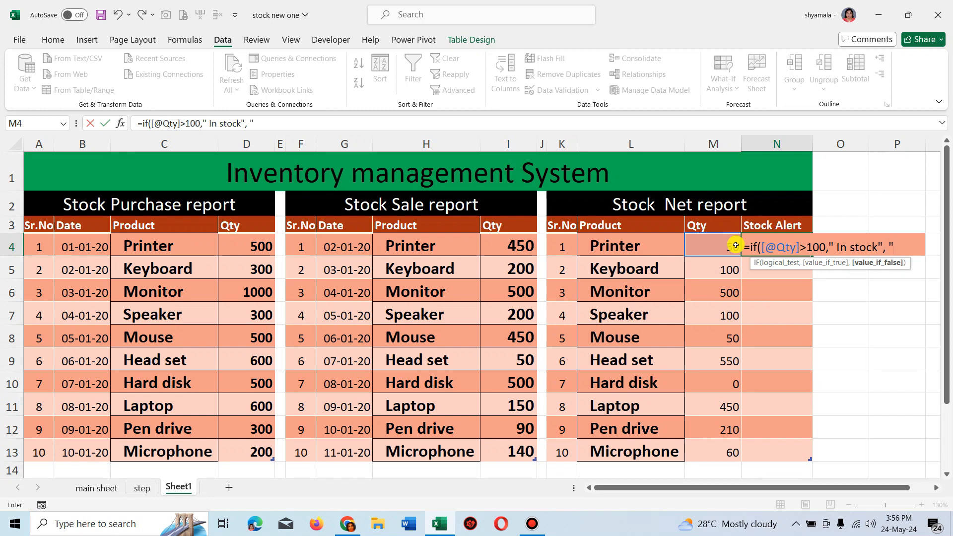
pyautogui.write('" Place ')
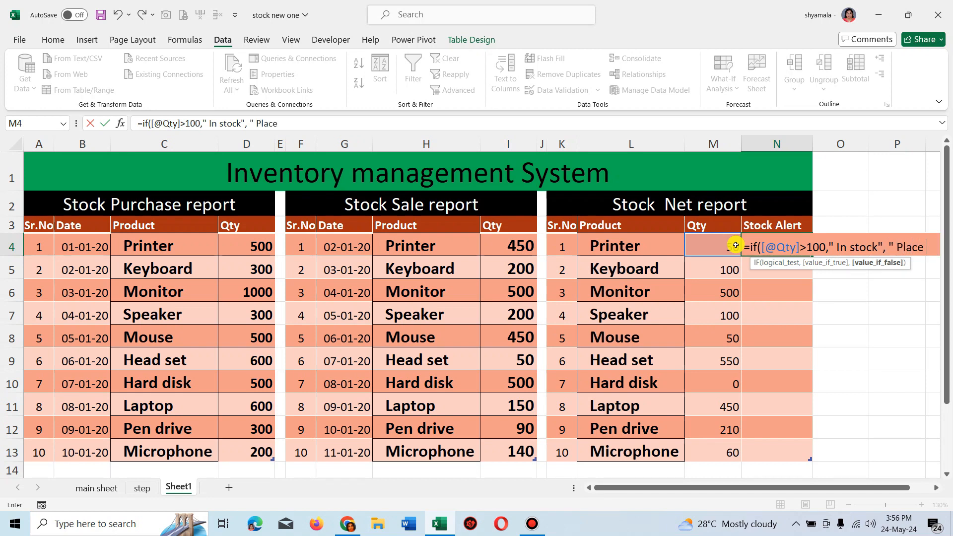
pyautogui.write('an Ord')
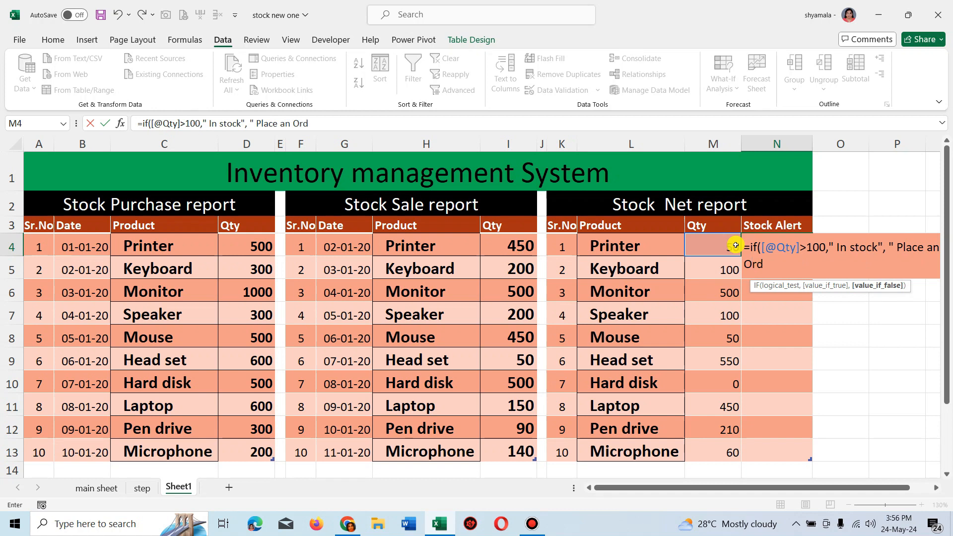
pyautogui.write('er")')
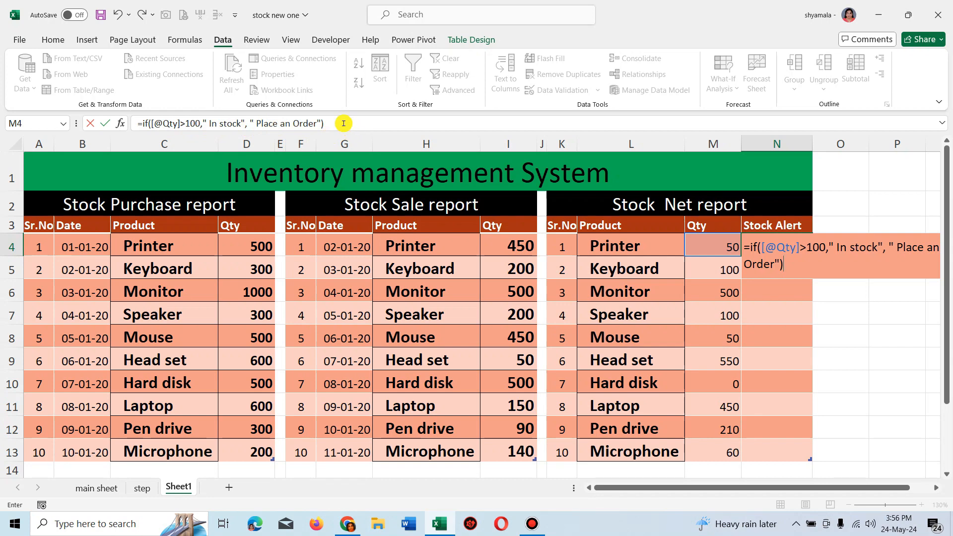
pyautogui.press('Return')
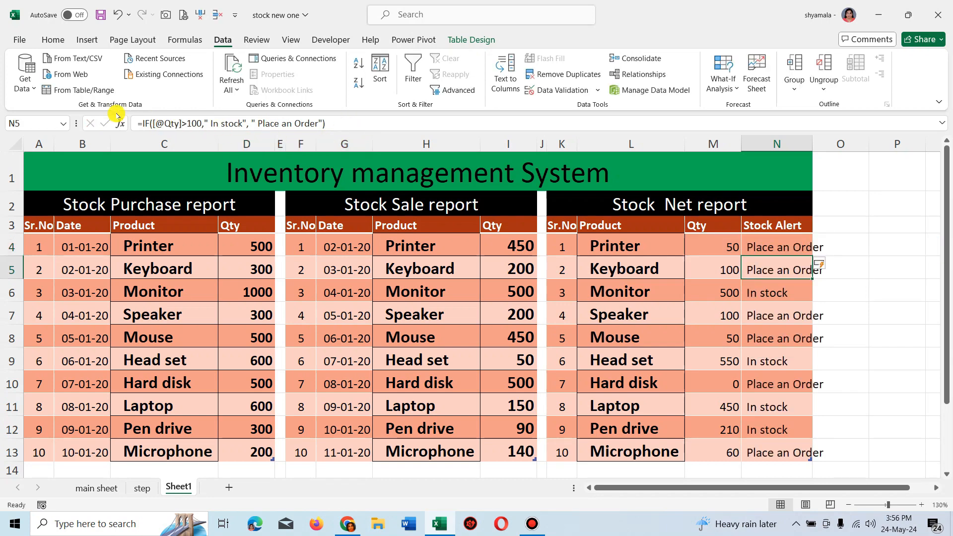
# Compare the stock alerts of Printer, Keyboard and Monitor with their net quantities.
pyautogui.click(763, 246)
pyautogui.click(733, 270)
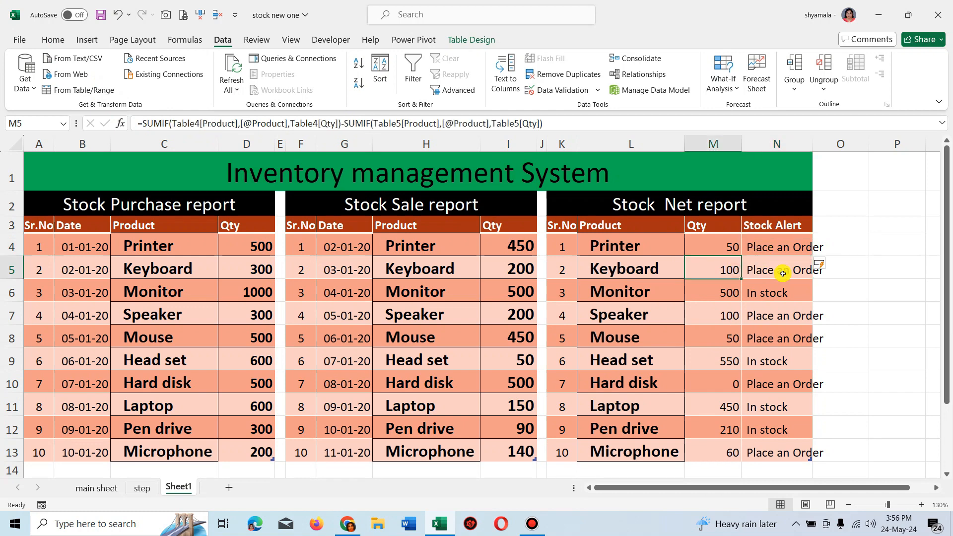
pyautogui.click(724, 293)
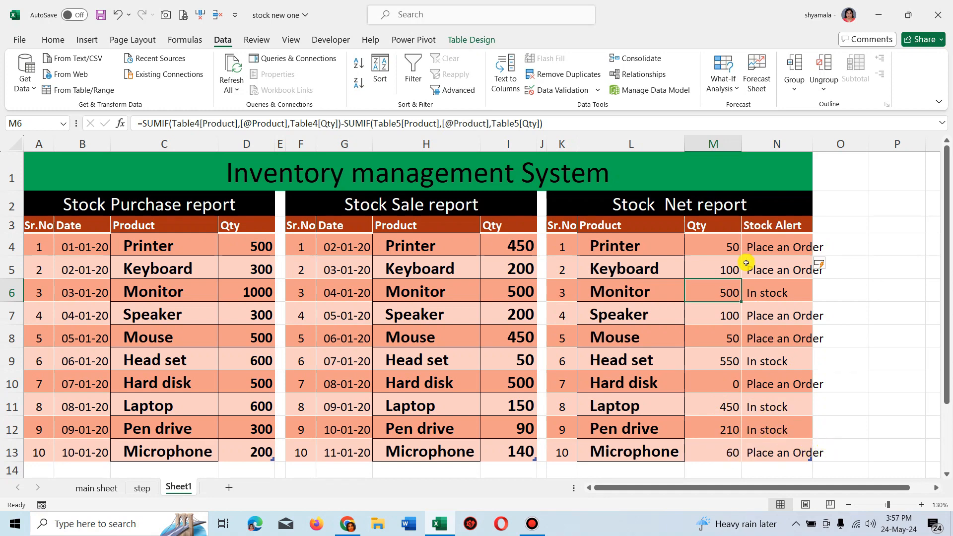
# Create a conditional formatting rule for the net quantities in M4:M13 that targets cell values less than or equal to 100.
pyautogui.moveTo(719, 245); pyautogui.dragTo(724, 449)
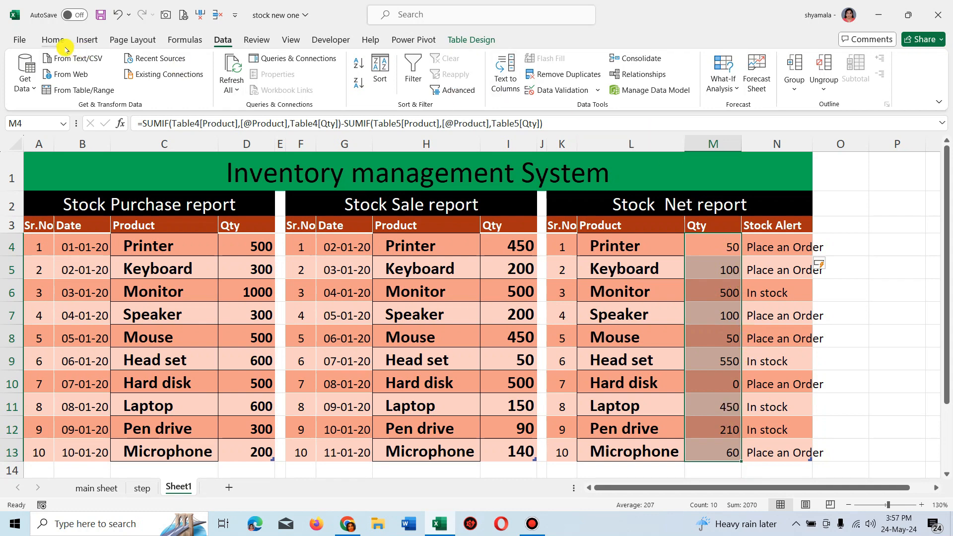
pyautogui.click(53, 39)
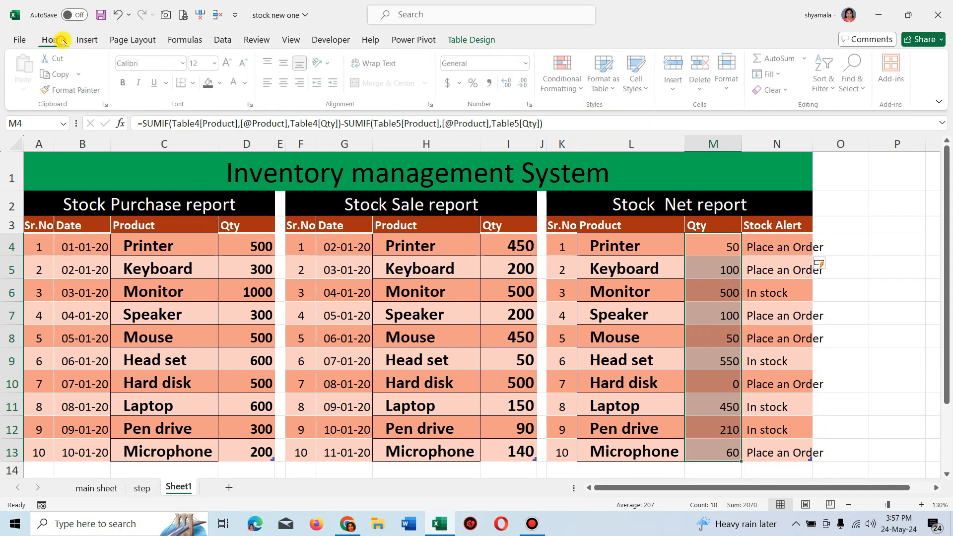
pyautogui.click(585, 93)
pyautogui.moveTo(604, 115)
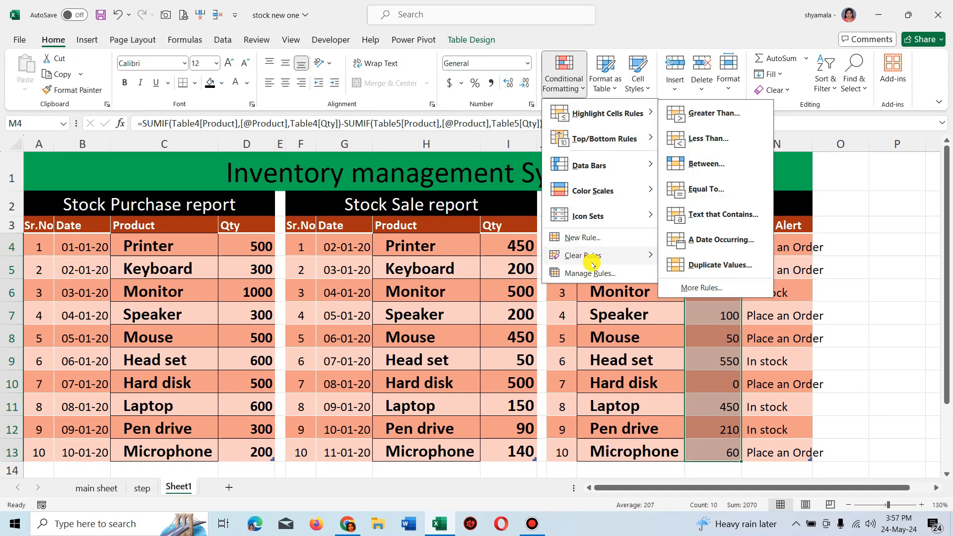
pyautogui.click(595, 238)
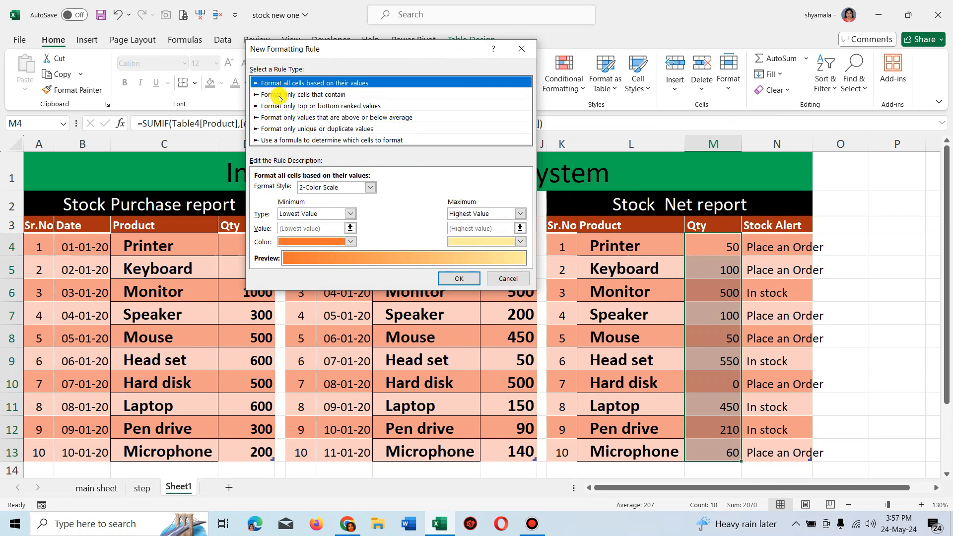
pyautogui.click(346, 97)
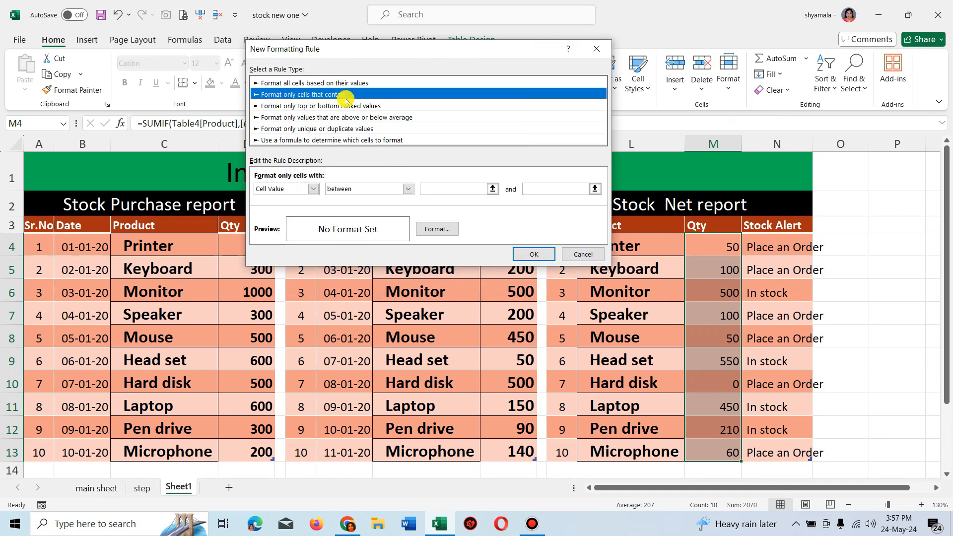
pyautogui.click(366, 190)
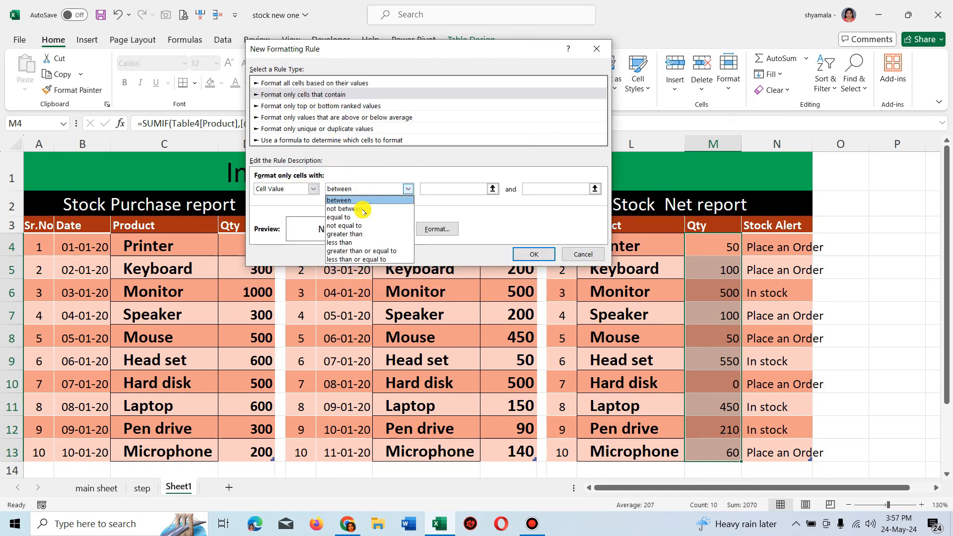
pyautogui.click(361, 260)
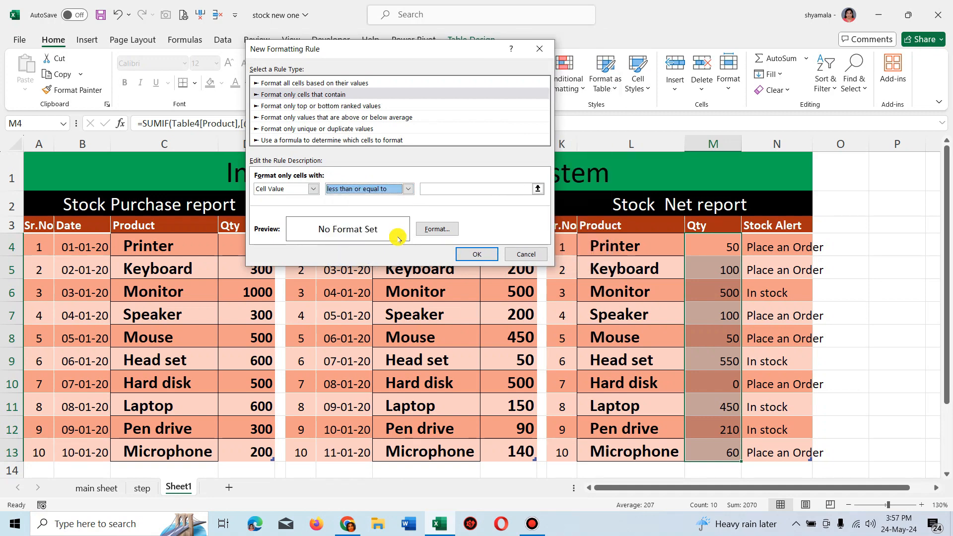
pyautogui.click(459, 189)
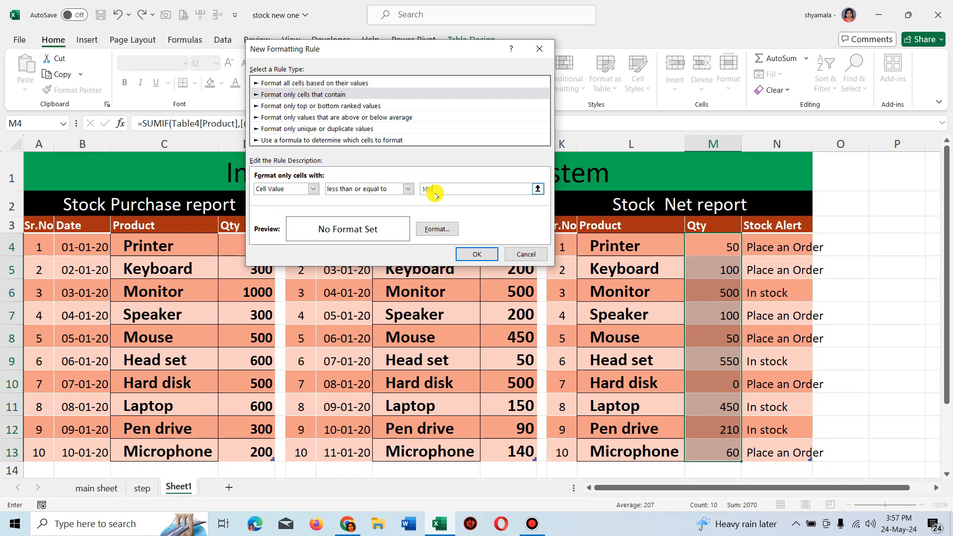
# Give the formatting rule a red fill, apply it, and check the Printer's net quantity and stock alert.
pyautogui.click(437, 228)
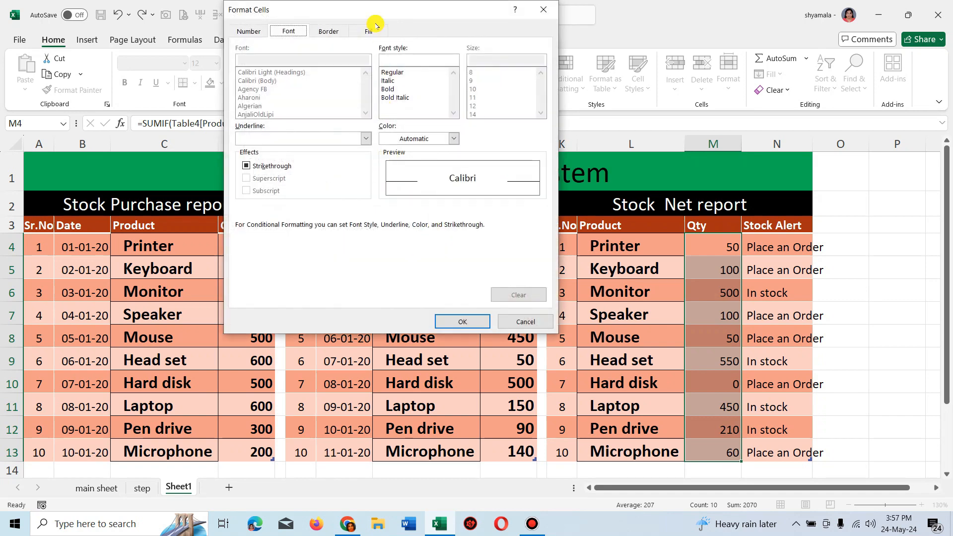
pyautogui.click(373, 30)
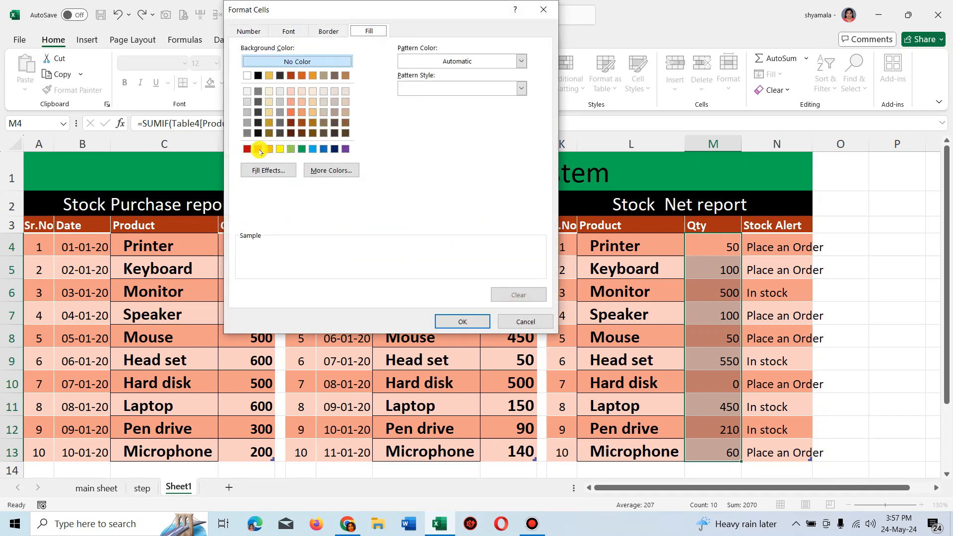
pyautogui.click(259, 149)
pyautogui.click(456, 321)
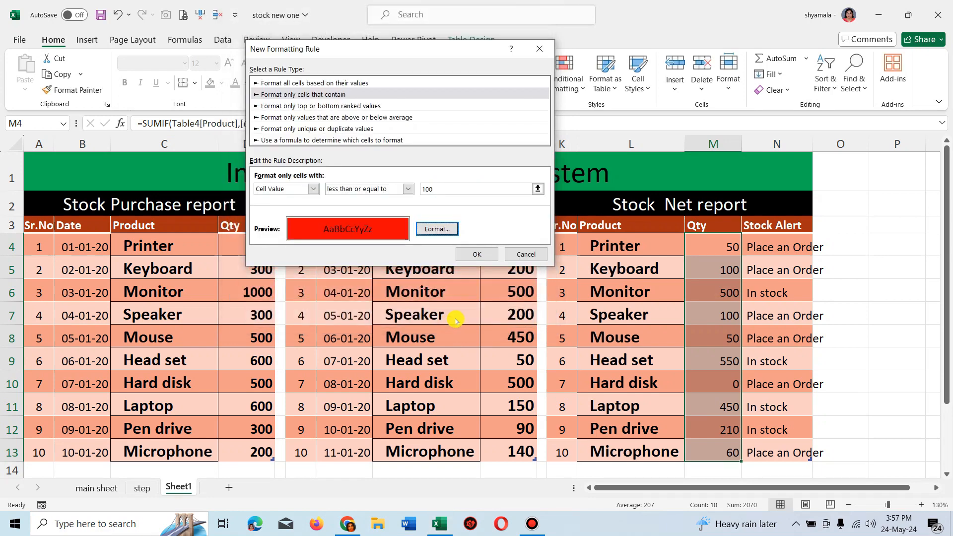
pyautogui.click(477, 254)
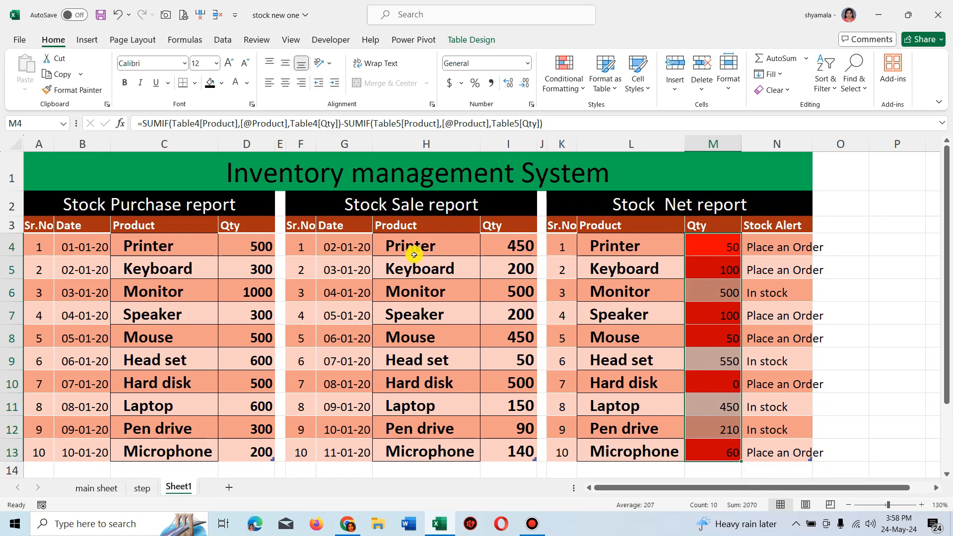
pyautogui.click(718, 250)
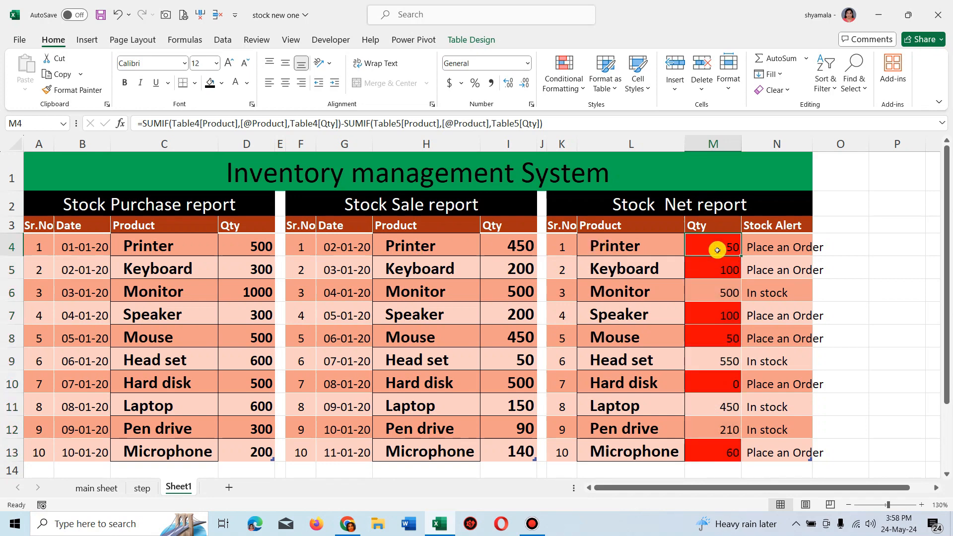
pyautogui.click(790, 249)
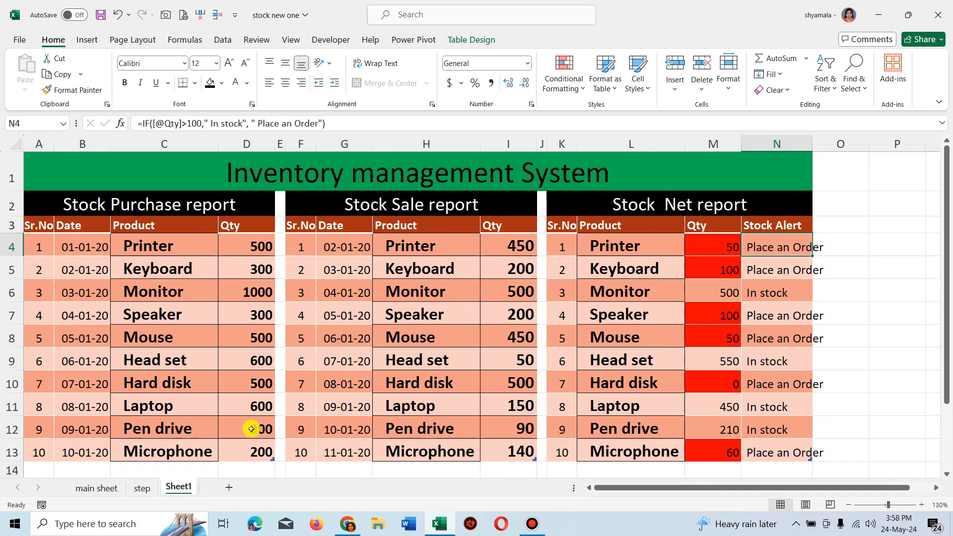
# Review the finished stock reports and the stock, sales and purchase dashboards on the main sheet.
pyautogui.click(108, 488)
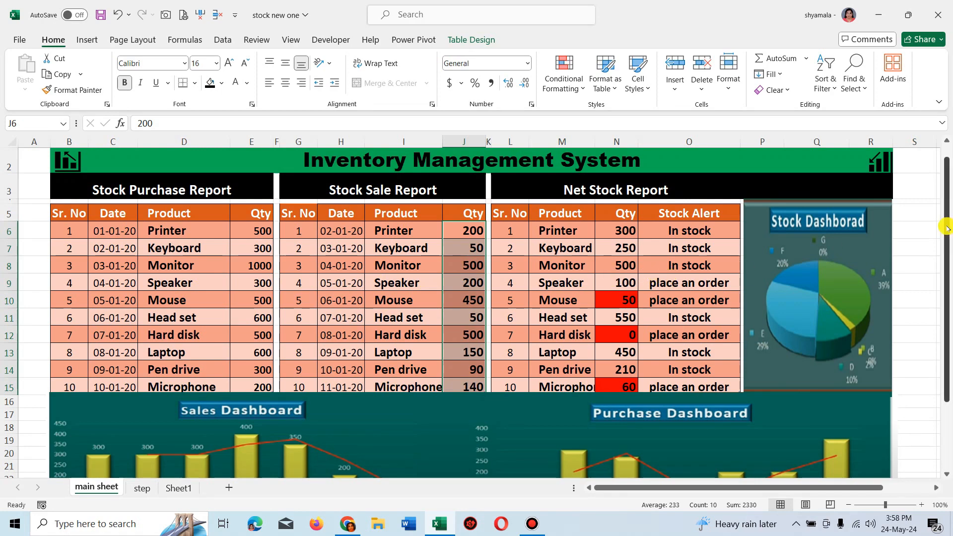
pyautogui.moveTo(947, 226); pyautogui.dragTo(947, 276)
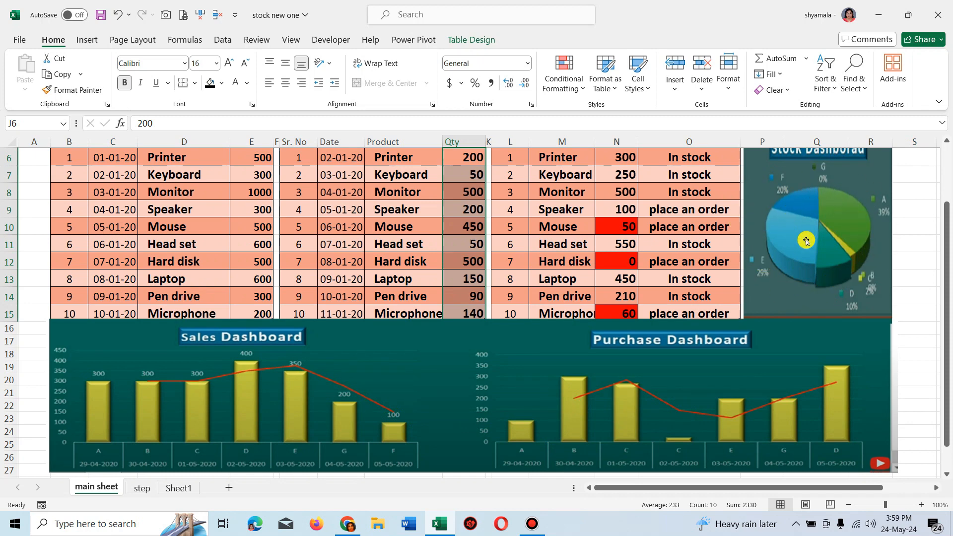
pyautogui.moveTo(948, 243); pyautogui.dragTo(948, 211)
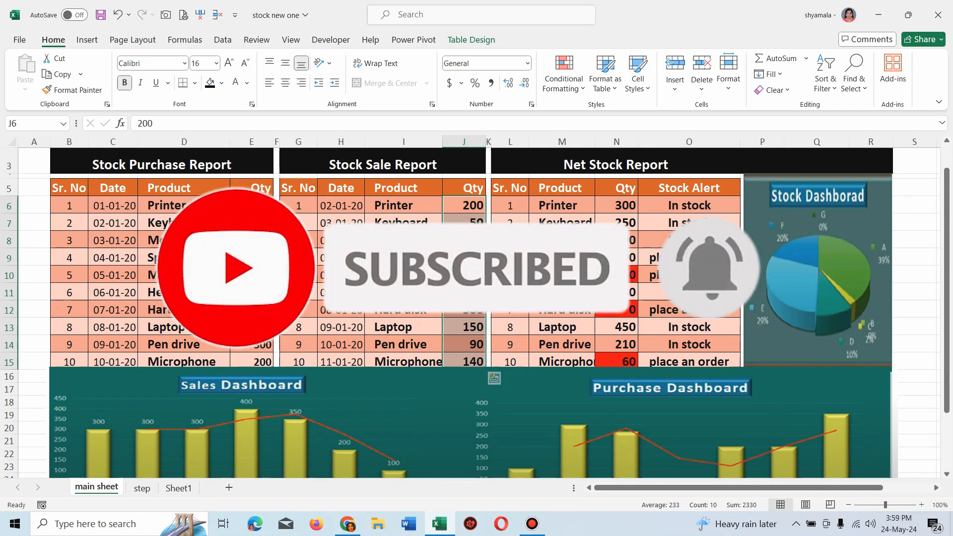
pyautogui.click(404, 258)
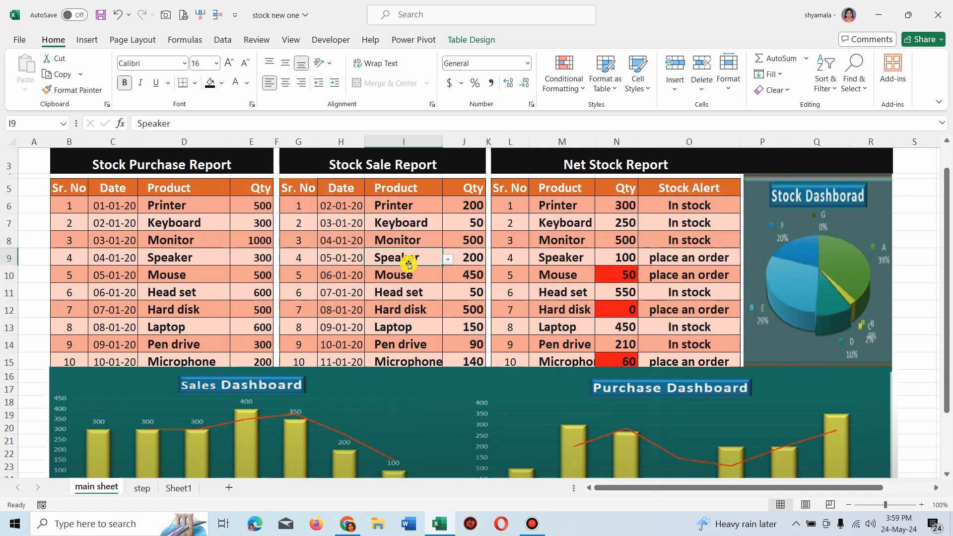